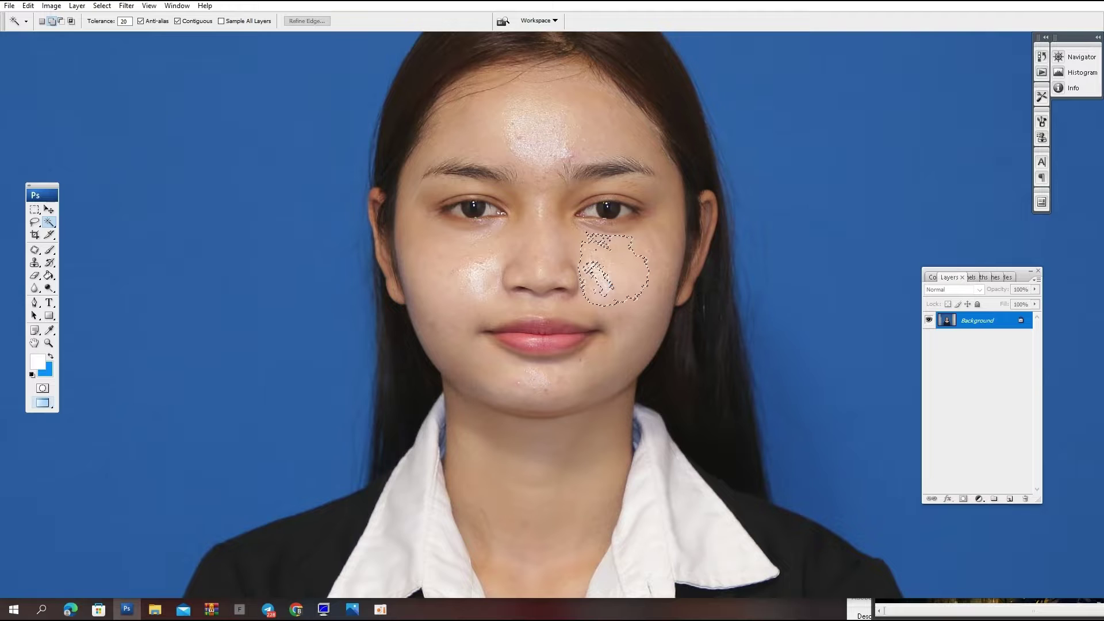
Magic Wand-select the cheeks, nose and forehead skin and feather the selection twice.
left_click(621, 297)
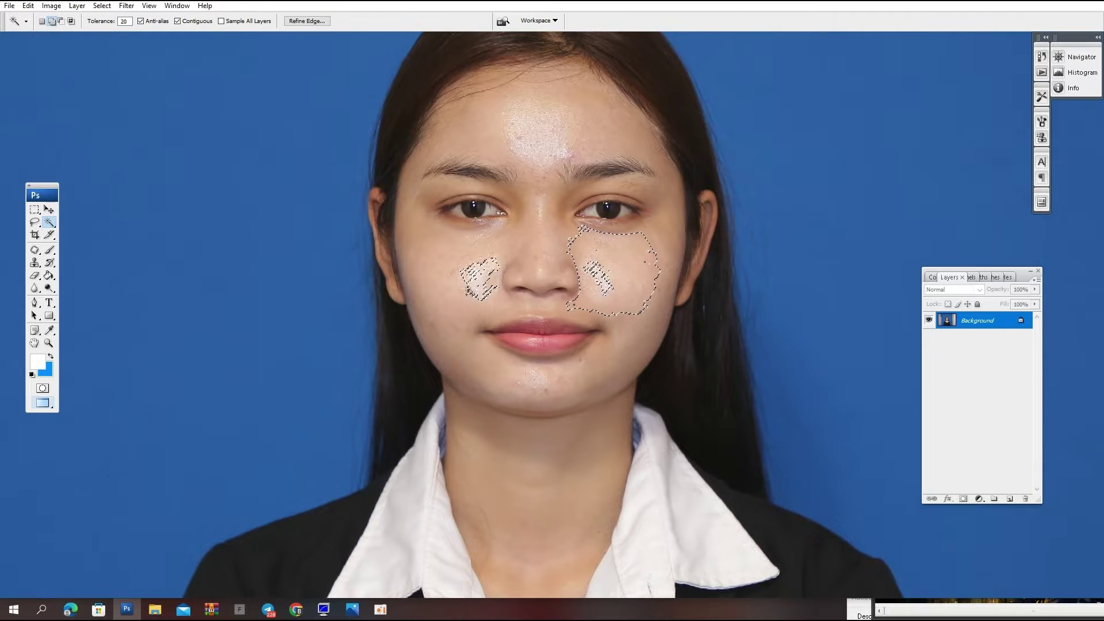
left_click(454, 276)
left_click(541, 254)
left_click(549, 141)
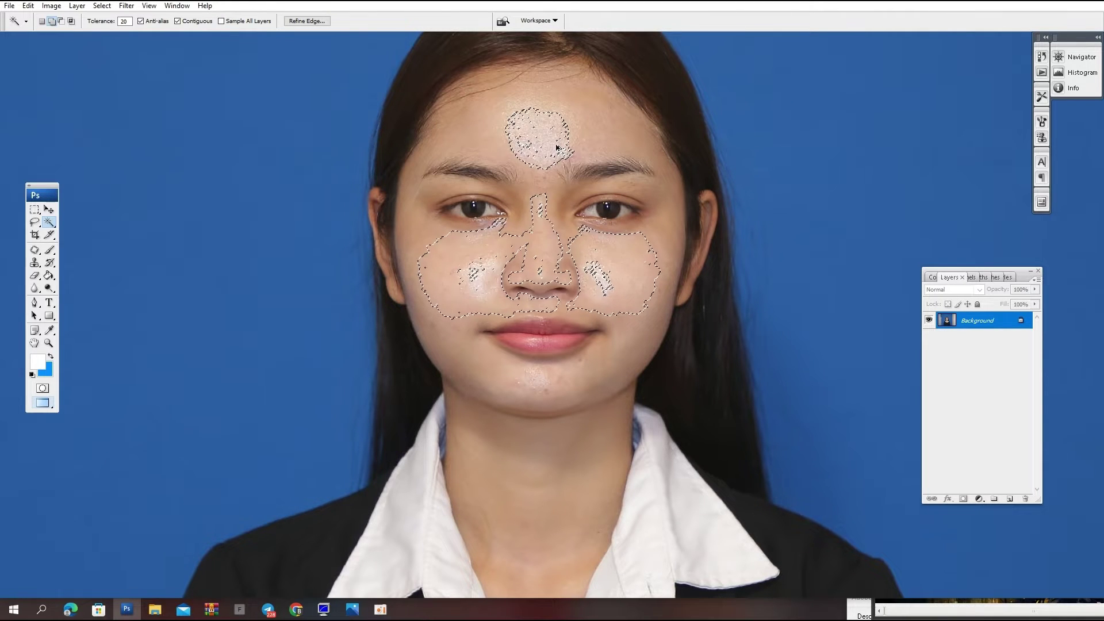
key("ctrl+alt+d")
key("Return")
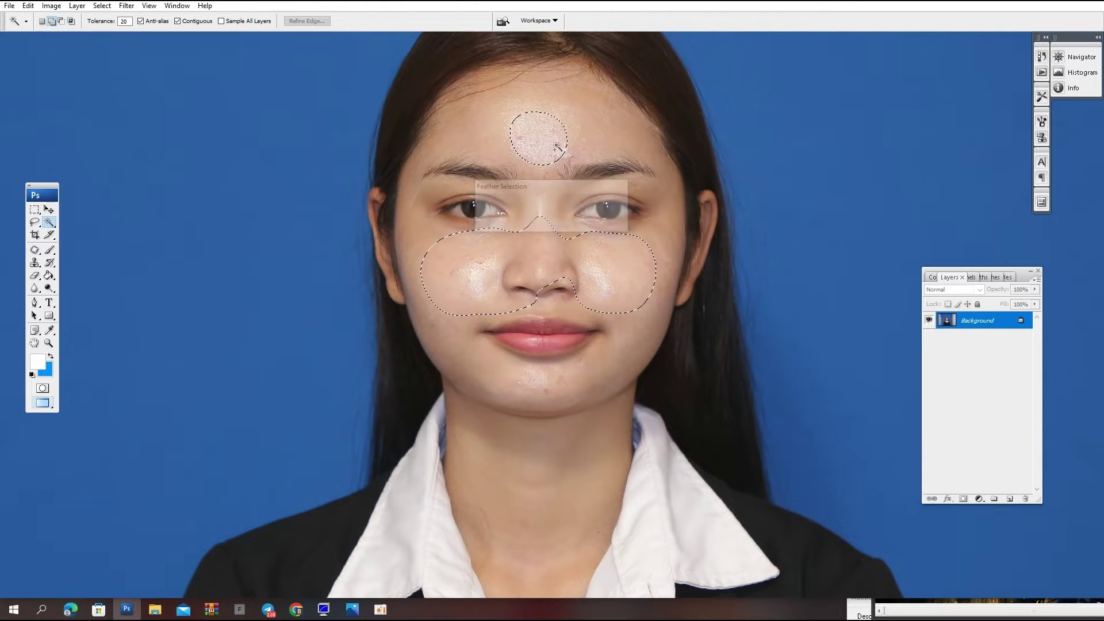
key("ctrl+alt+d")
key("Return")
Lighten and warm the selected skin with Levels, a Warming 85 Photo Filter and Color Balance.
key("ctrl+l")
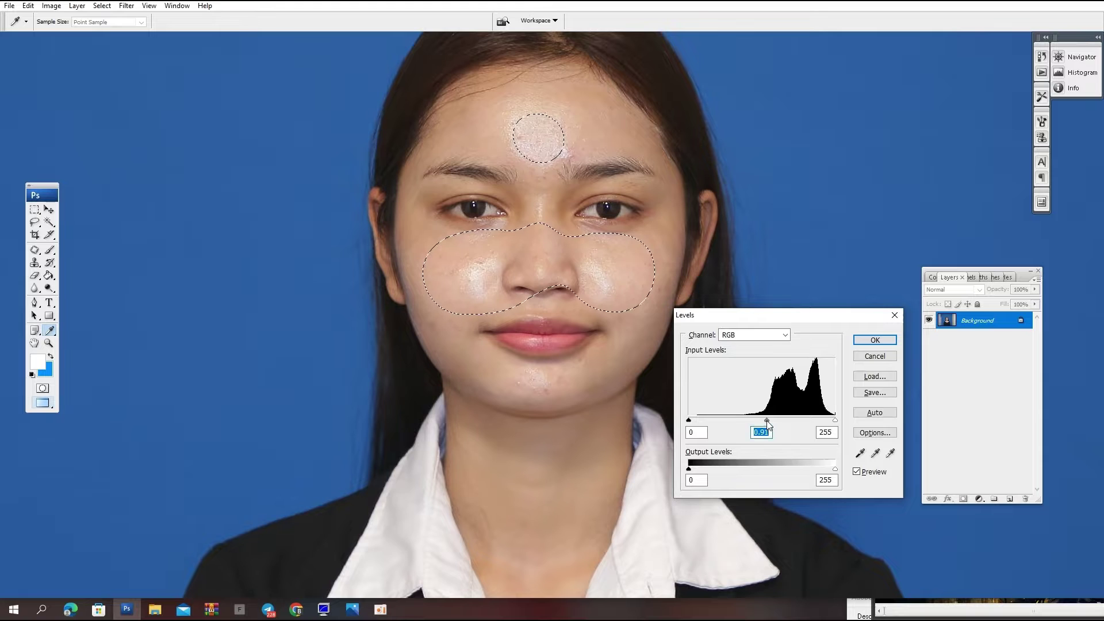
key("Return")
key("alt+i")
key("a")
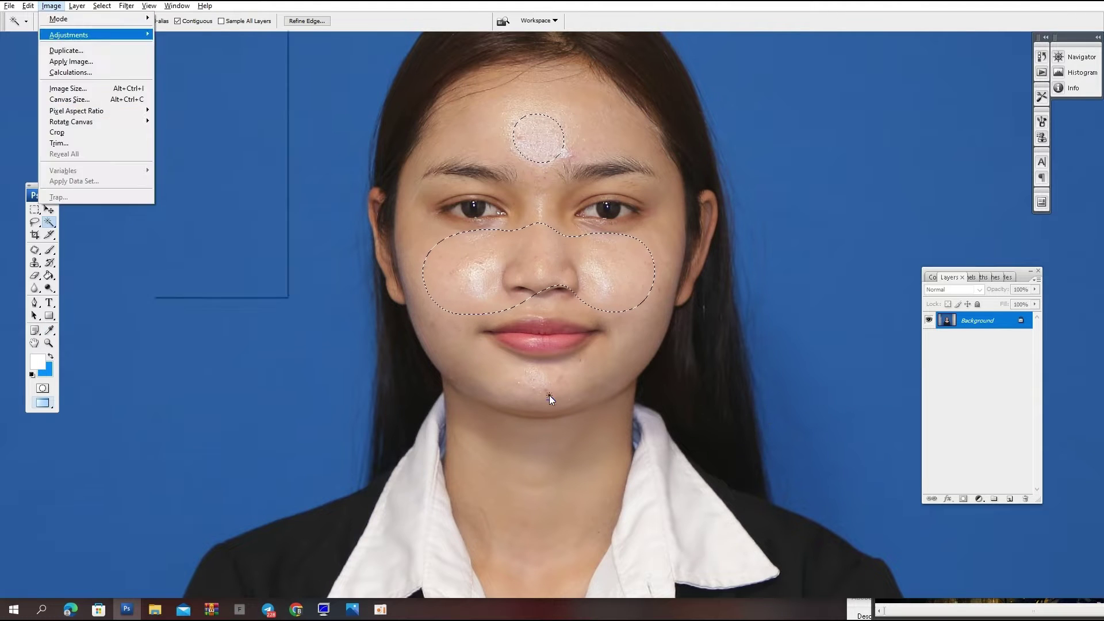
key("f")
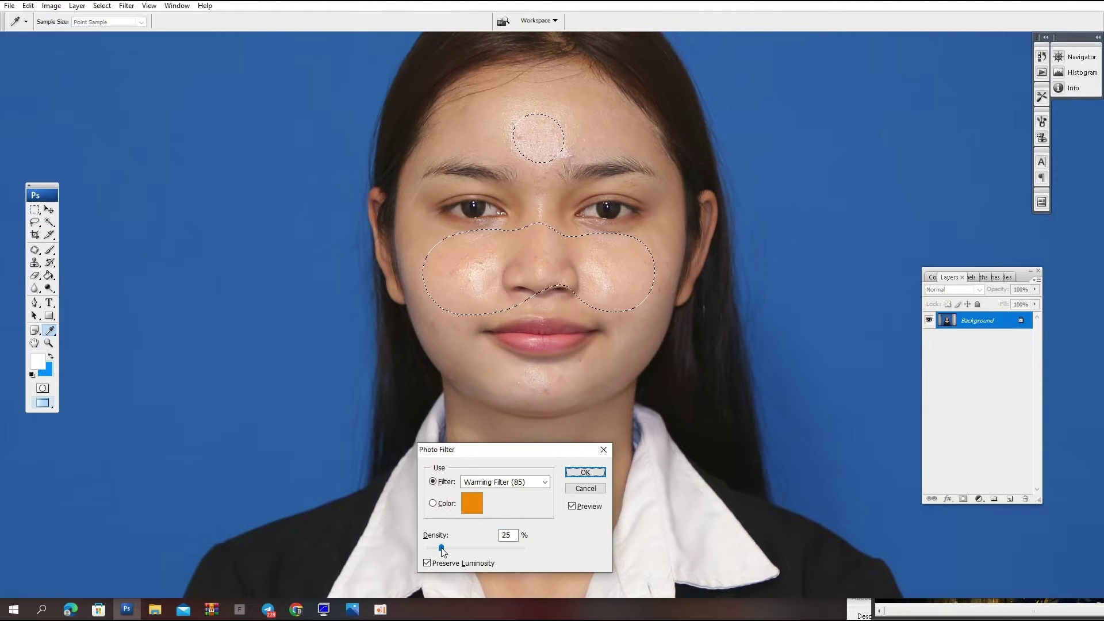
key("Return")
key("ctrl+b")
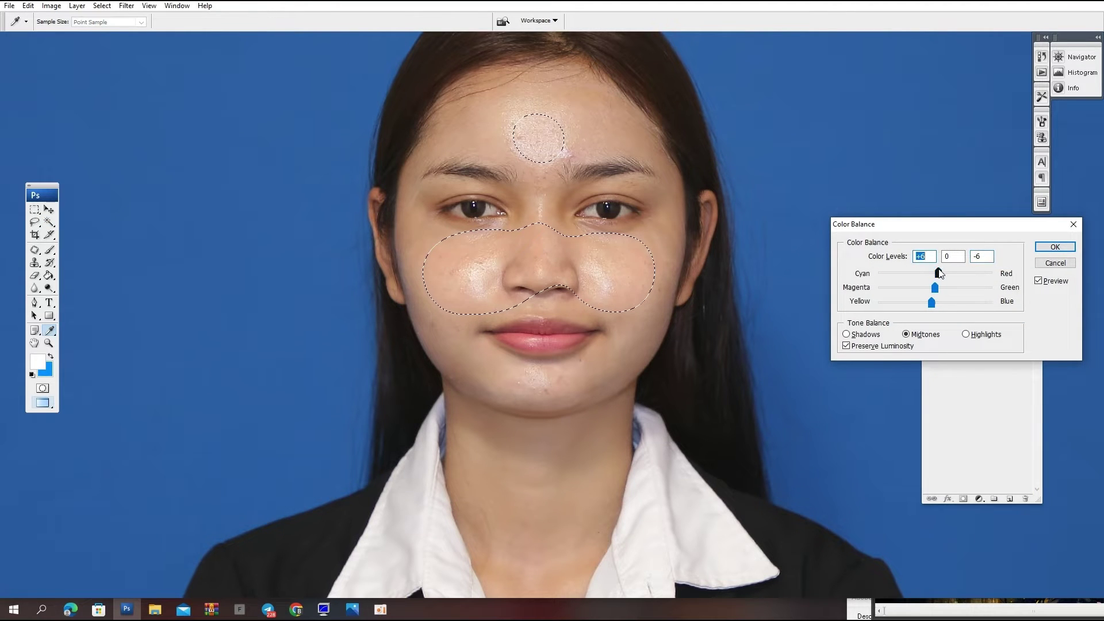
key("Return")
Deselect, then lift the Curves midtones to gently brighten the whole portrait.
key("ctrl+d")
key("ctrl+0")
key("ctrl+m")
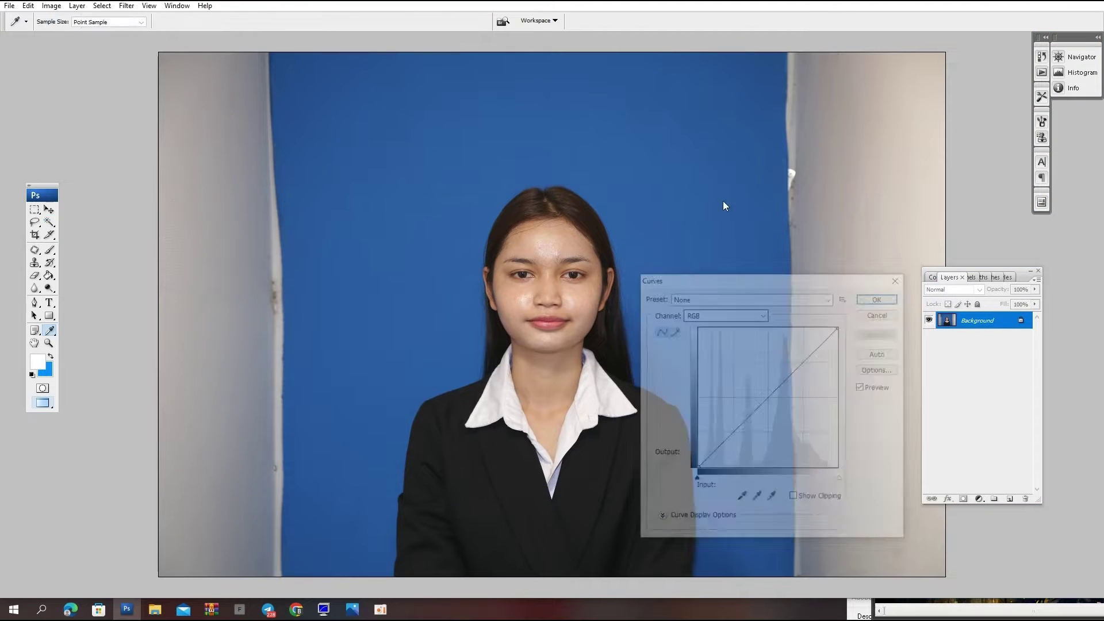
left_click_drag(771, 389, 770, 387)
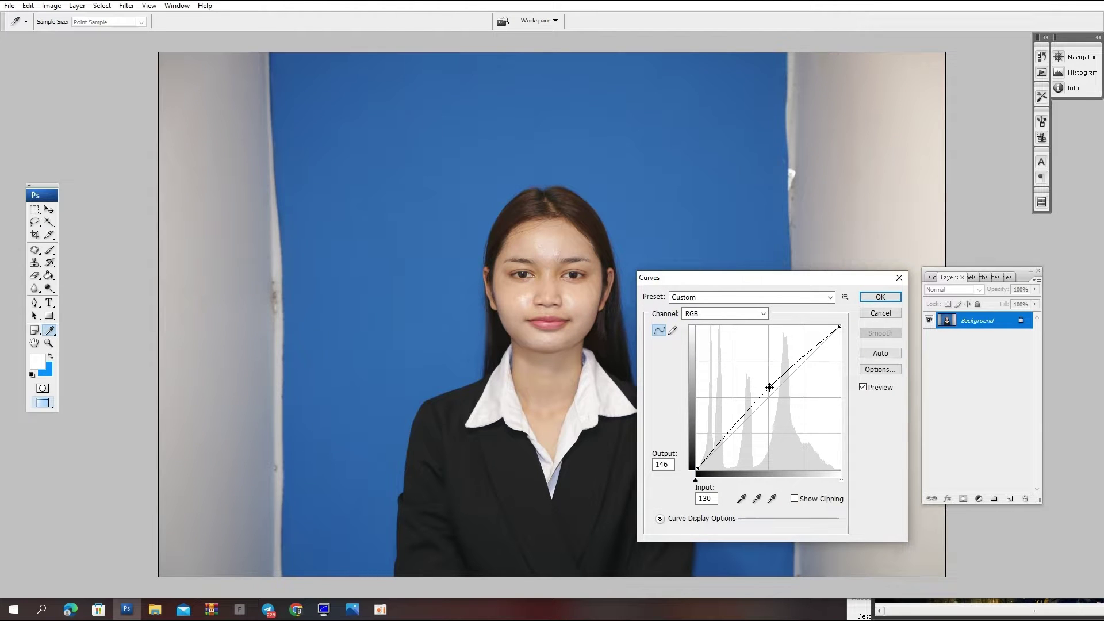
key("Return")
Select the face and neck skin with Magic Wand plus Similar, feathered by 3 px.
key("w")
left_click(591, 278)
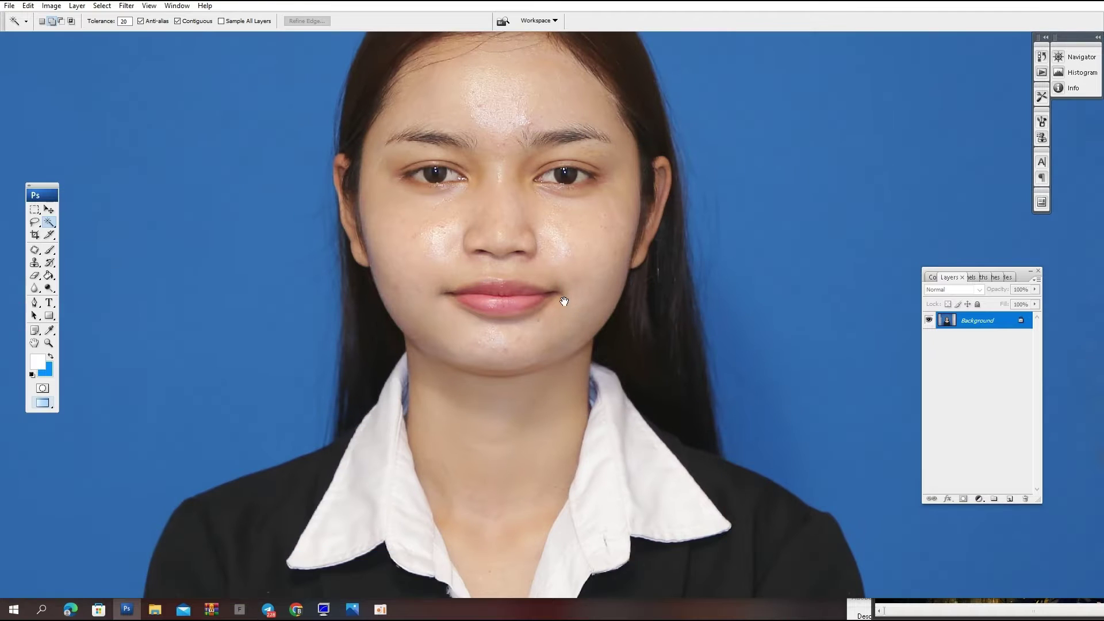
left_click(580, 361)
right_click(581, 358)
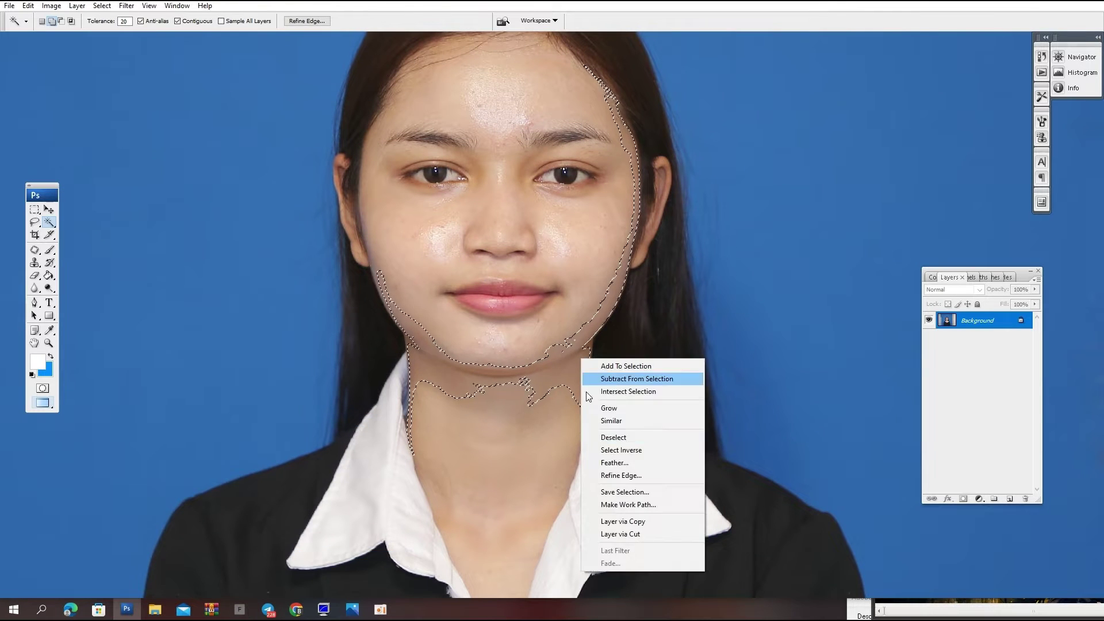
left_click(612, 420)
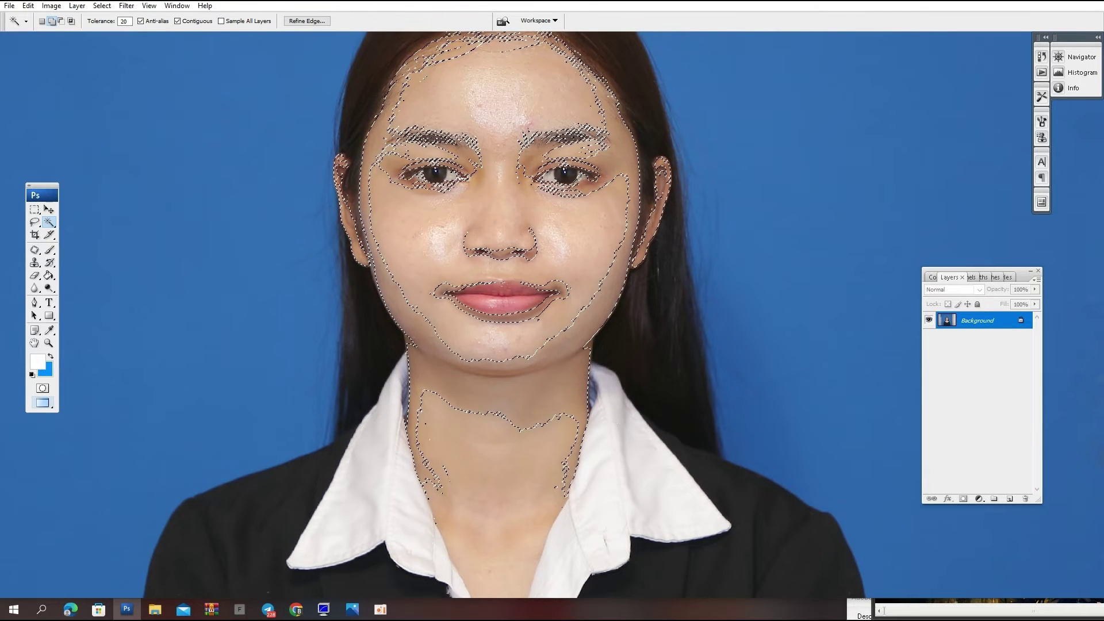
key("ctrl+alt+d")
type("3")
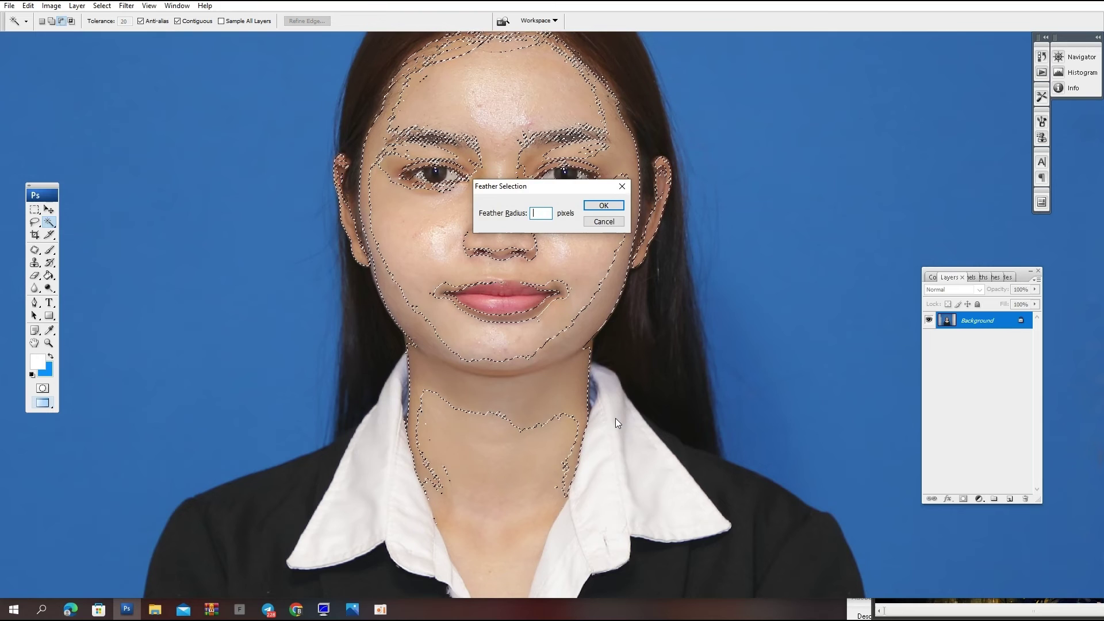
key("ctrl+alt+d")
key("Return")
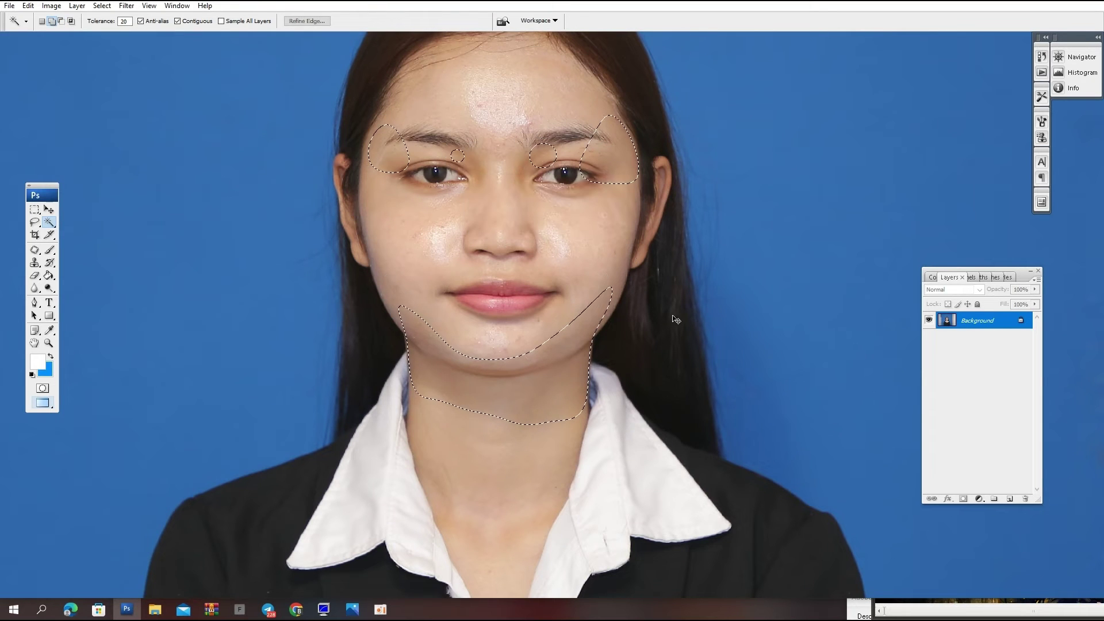
Raise Curves slightly to brighten the selected under-eye and jaw areas, then deselect.
key("ctrl+m")
left_click_drag(772, 394, 773, 388)
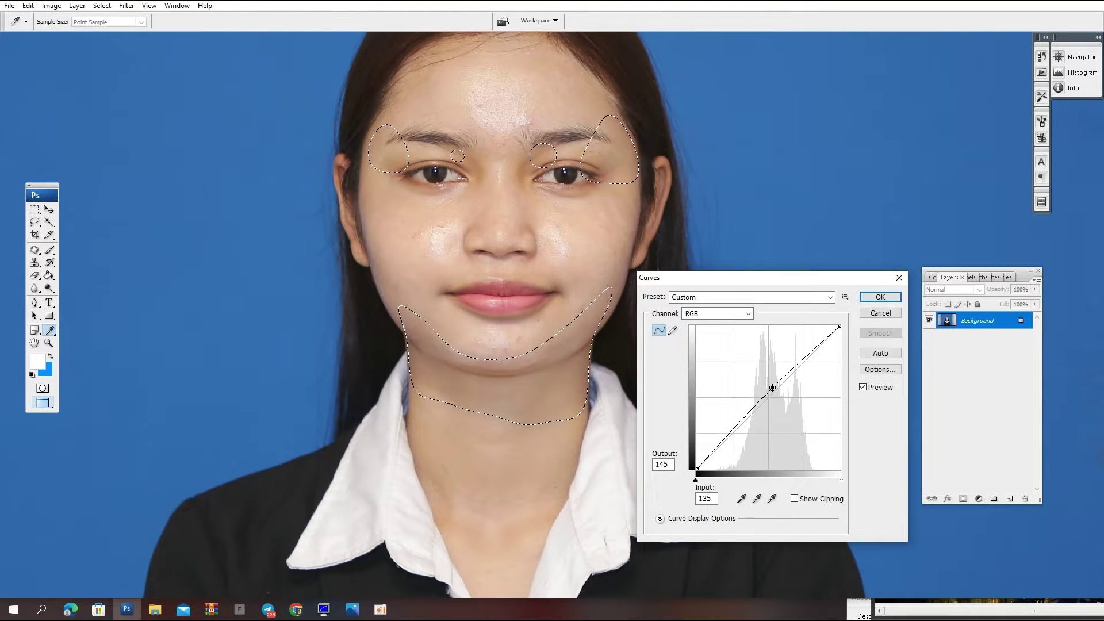
key("Return")
key("o")
key("ctrl+d")
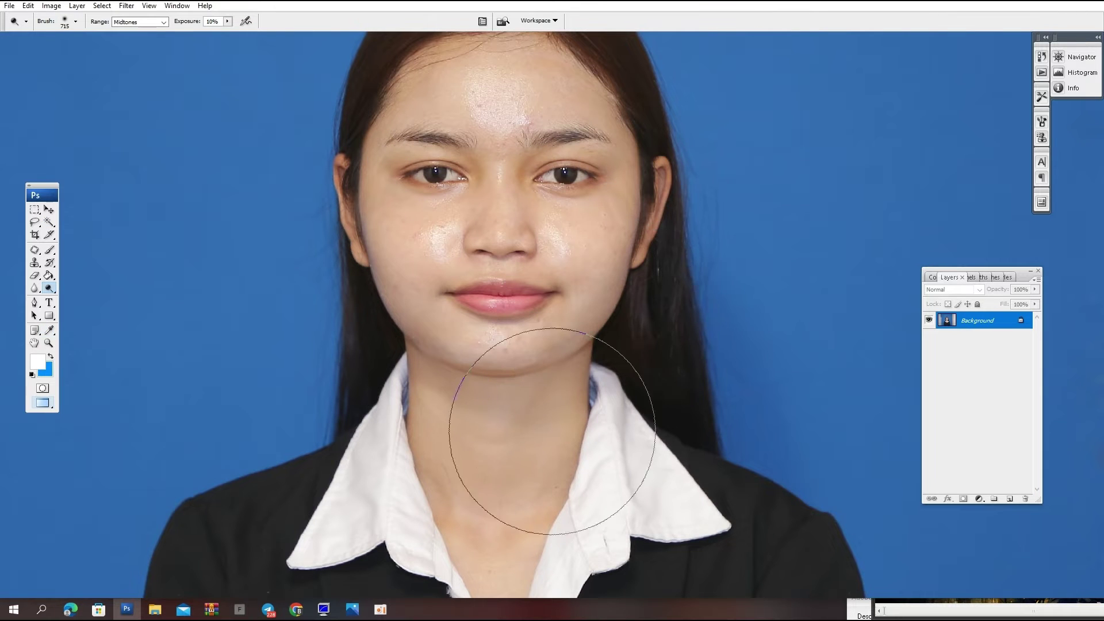
key("ctrl+minus")
key("ctrl+minus")
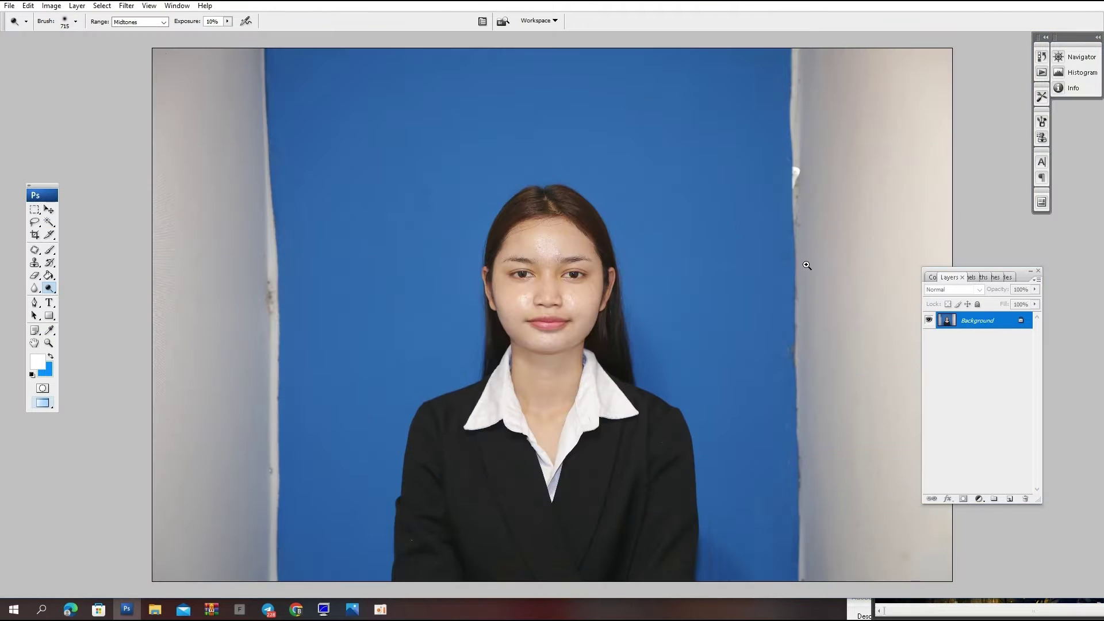
key("ctrl+plus")
key("ctrl+plus")
key("ctrl+plus")
With a 100 px Clone Stamp, paint clean skin over the forehead shine and blemishes.
scroll(634, 400, "up", 5)
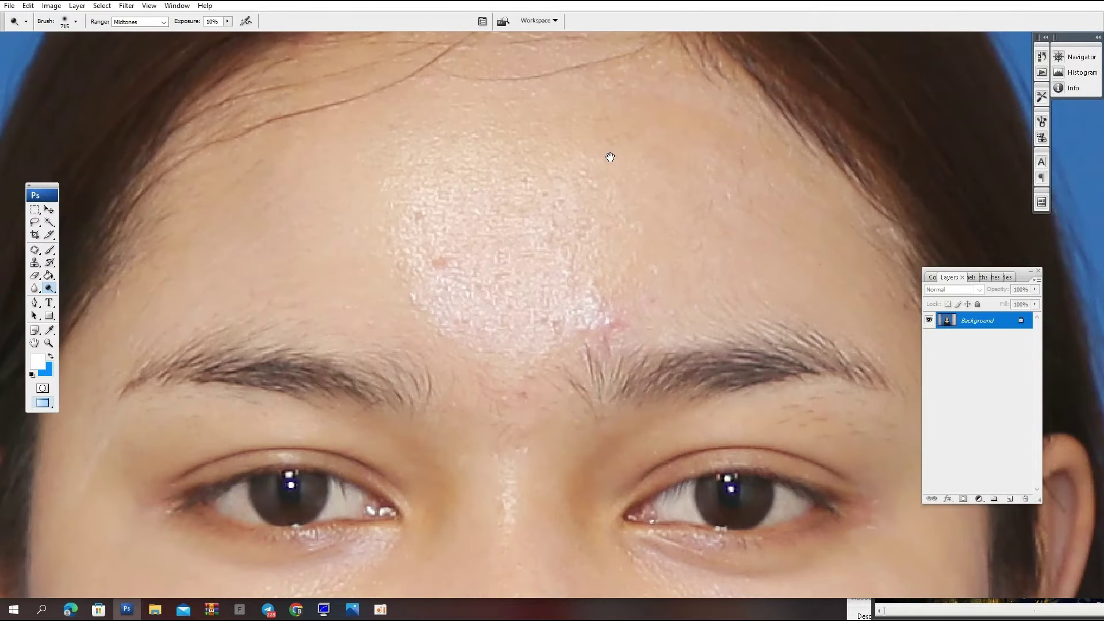
key("s")
key("bracketleft")
key("bracketleft")
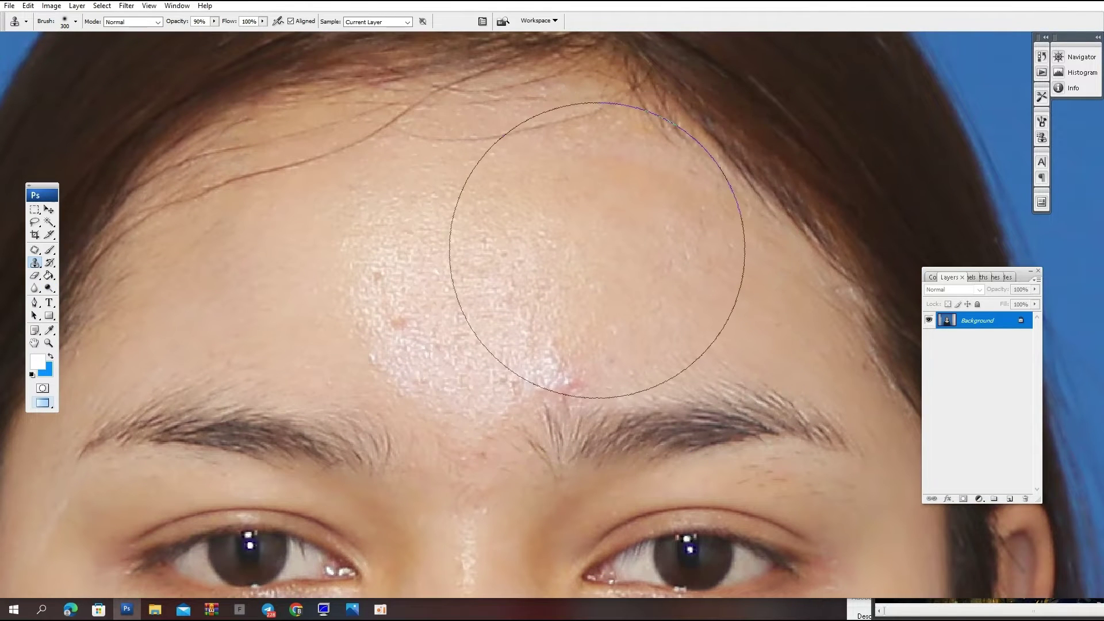
key("bracketleft")
key("bracketleft")
left_click(632, 226, "alt")
left_click(538, 249)
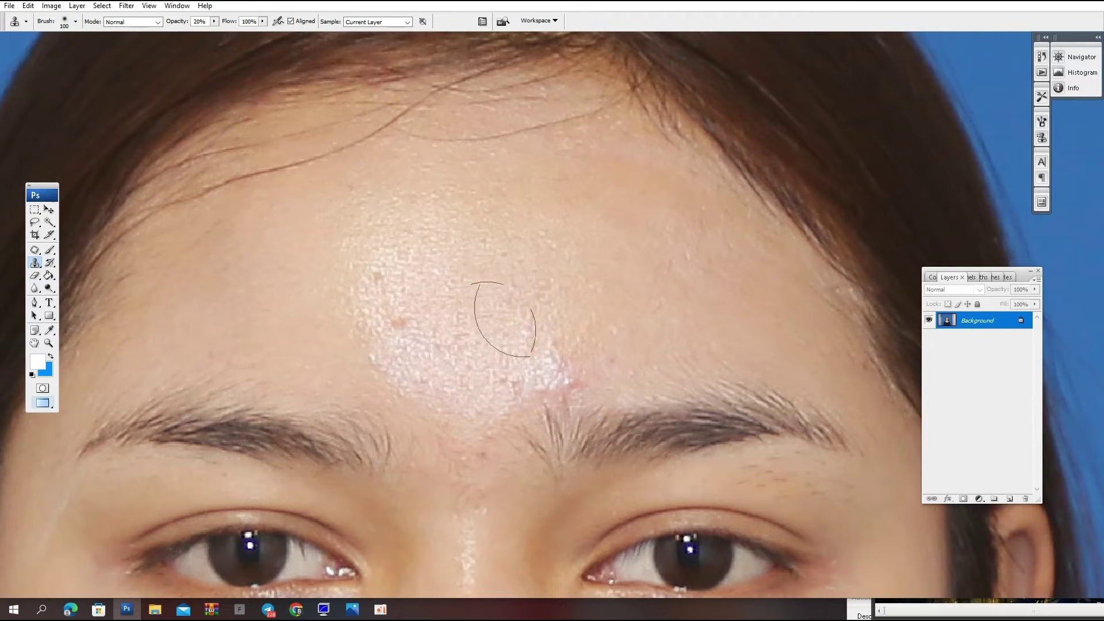
left_click_drag(505, 382, 498, 432)
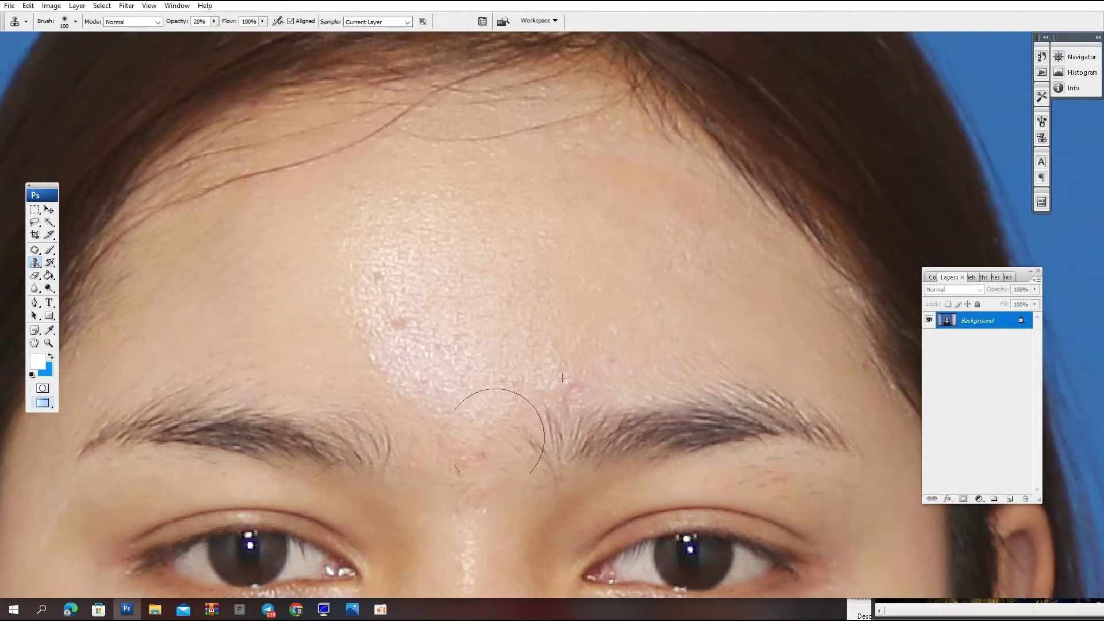
left_click(577, 292, "alt")
left_click_drag(498, 301, 388, 408)
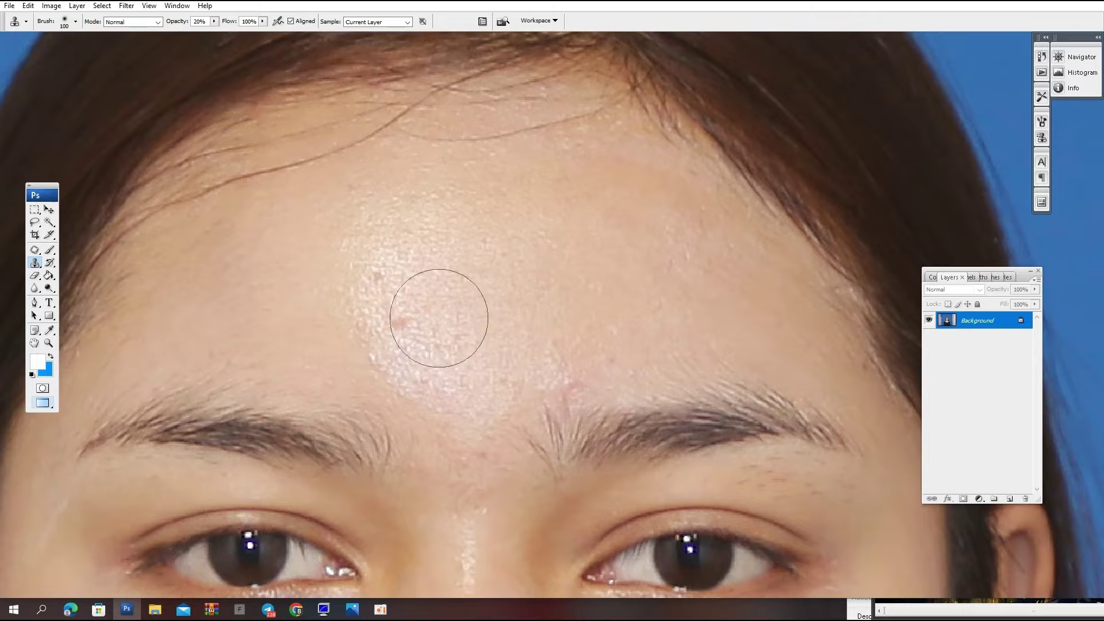
left_click(517, 249, "alt")
left_click_drag(355, 273, 338, 319)
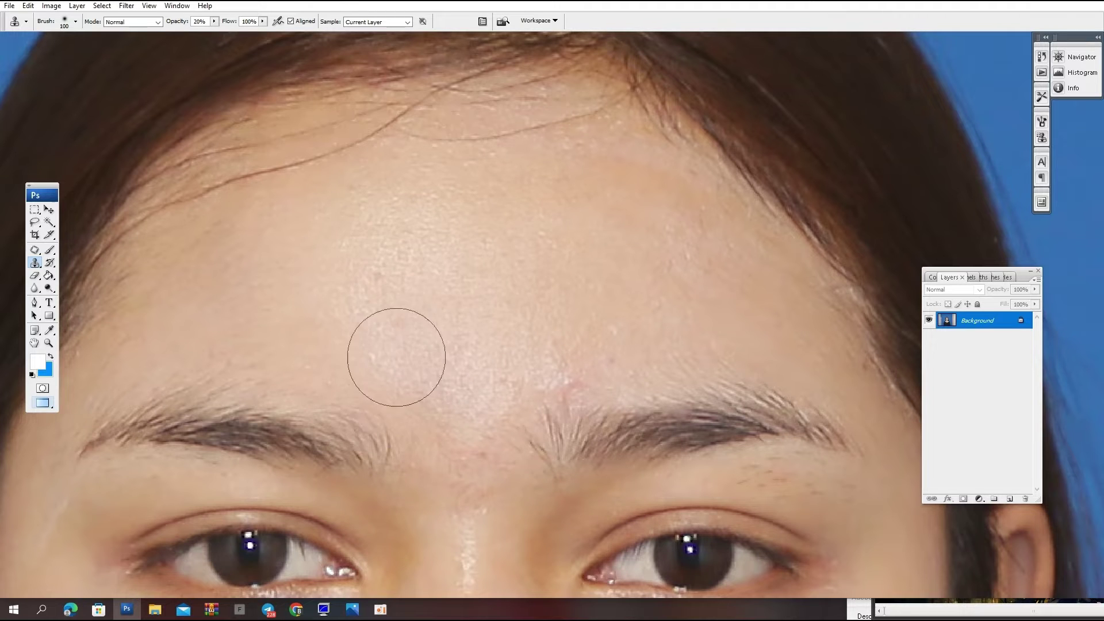
Clone smooth skin over the blemishes on the right cheek.
key("ctrl+0")
key("ctrl+plus")
key("ctrl+plus")
key("ctrl+plus")
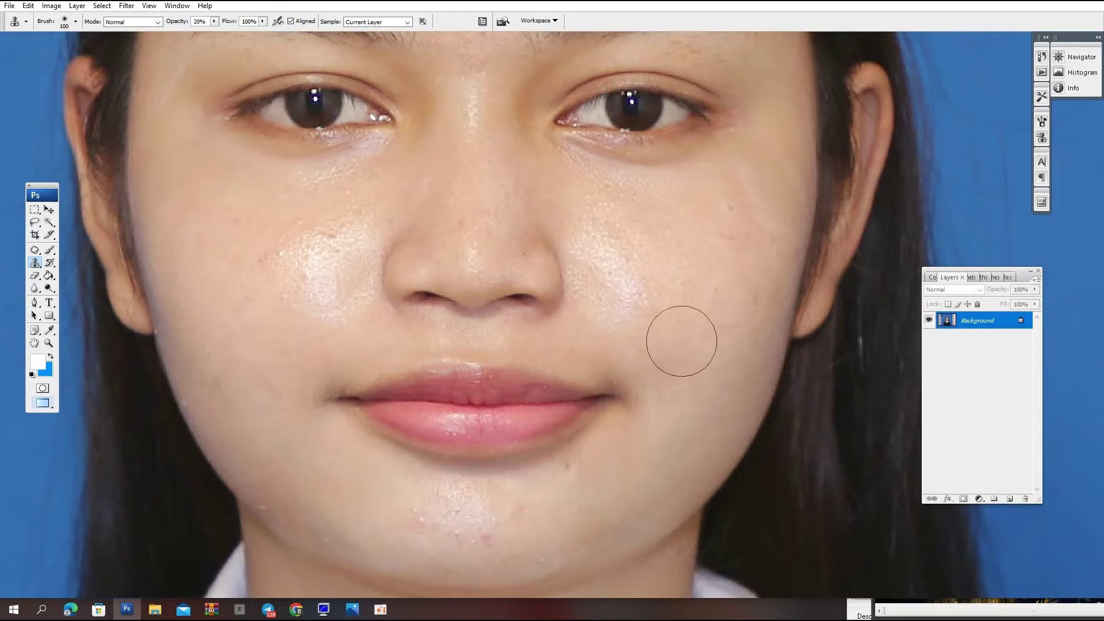
left_click_drag(646, 332, 634, 340)
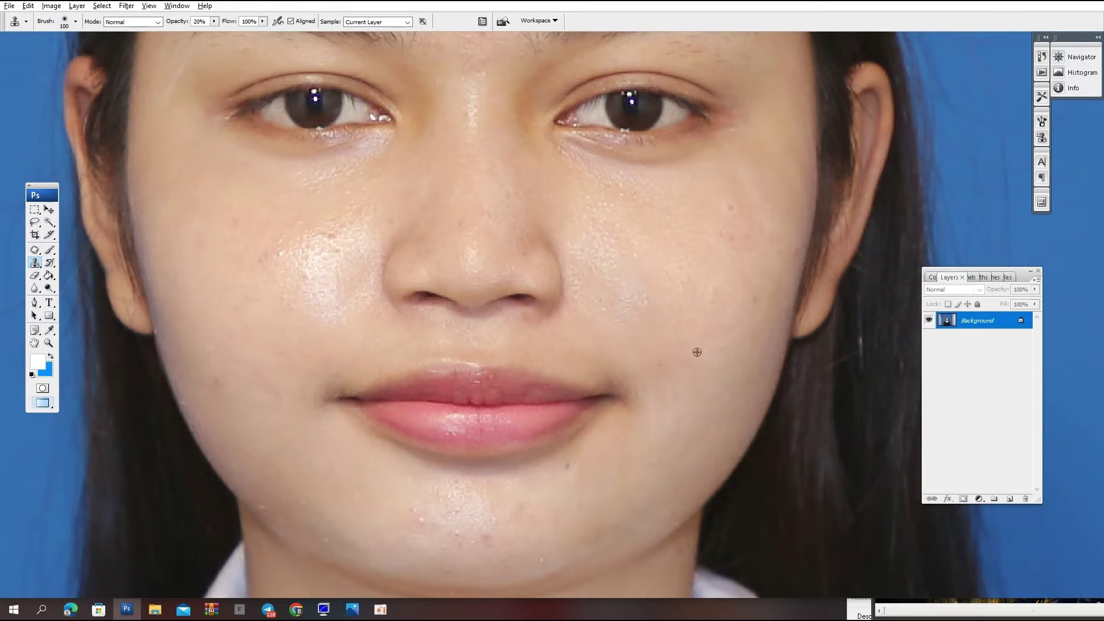
scroll(603, 327, "left", 7)
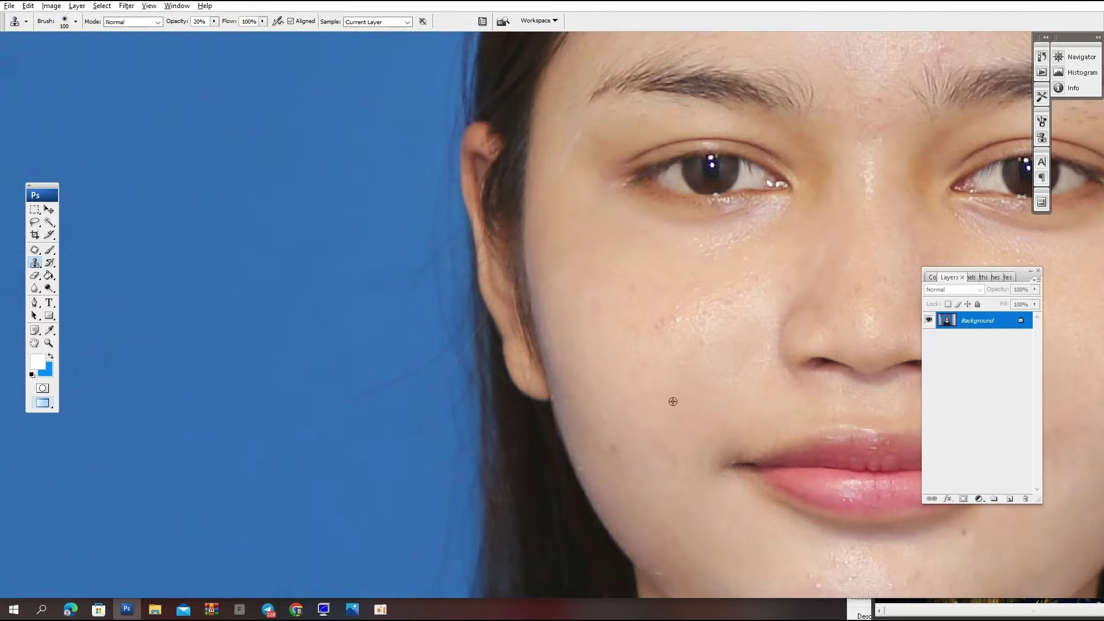
key("ctrl+0")
key("ctrl+plus")
key("ctrl+plus")
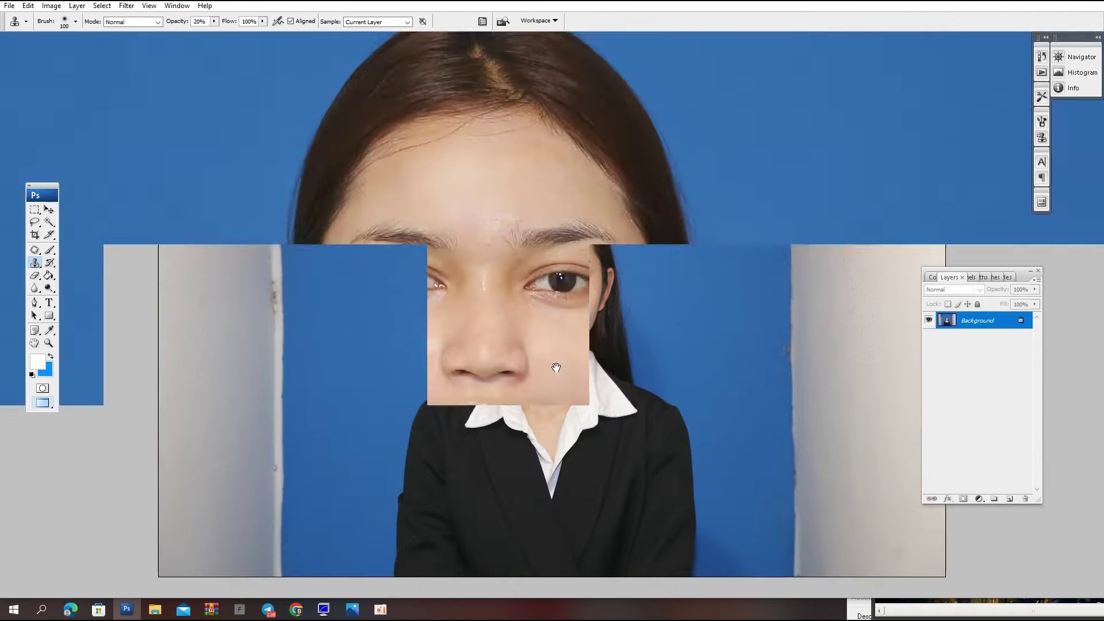
Magic Wand-select the skin around both eyes and feather the selection.
key("w")
left_click(549, 288)
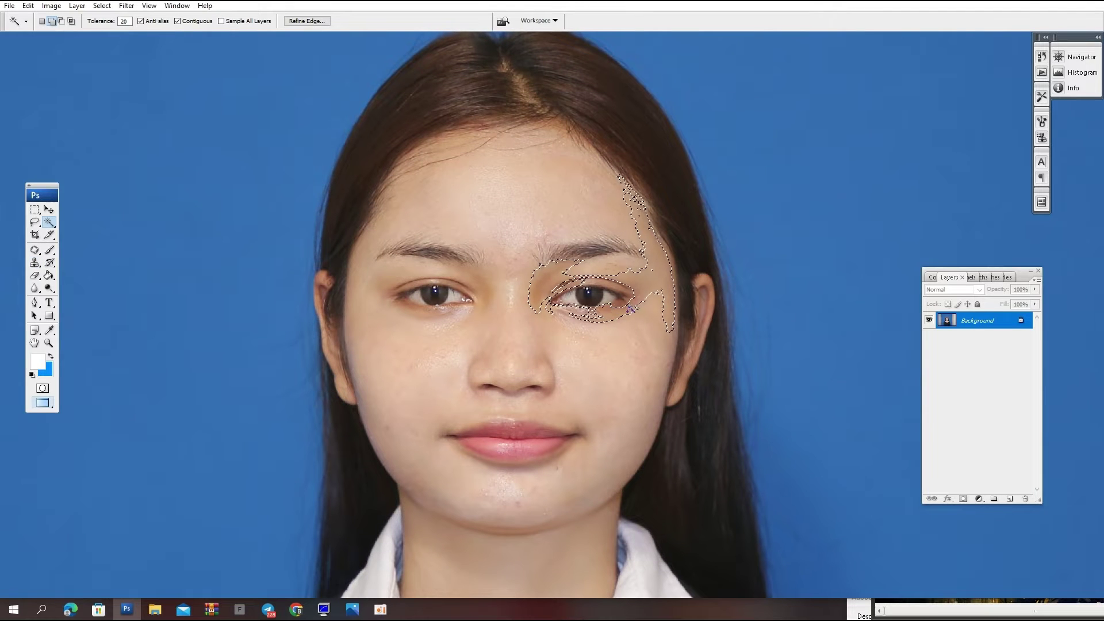
left_click(492, 294, "shift")
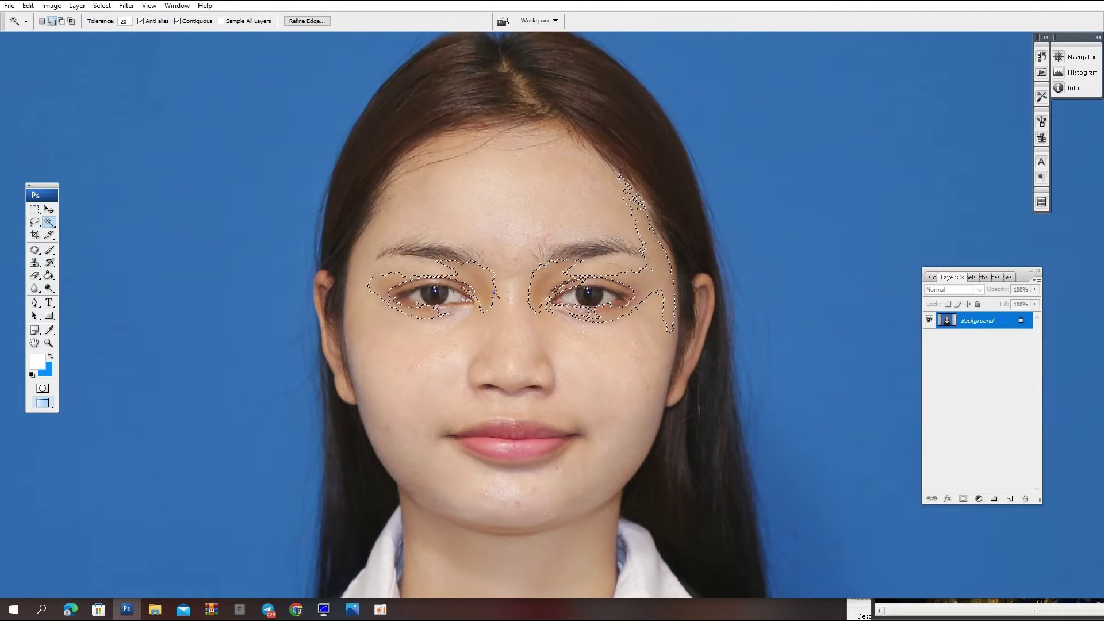
key("ctrl+alt+d")
type("15")
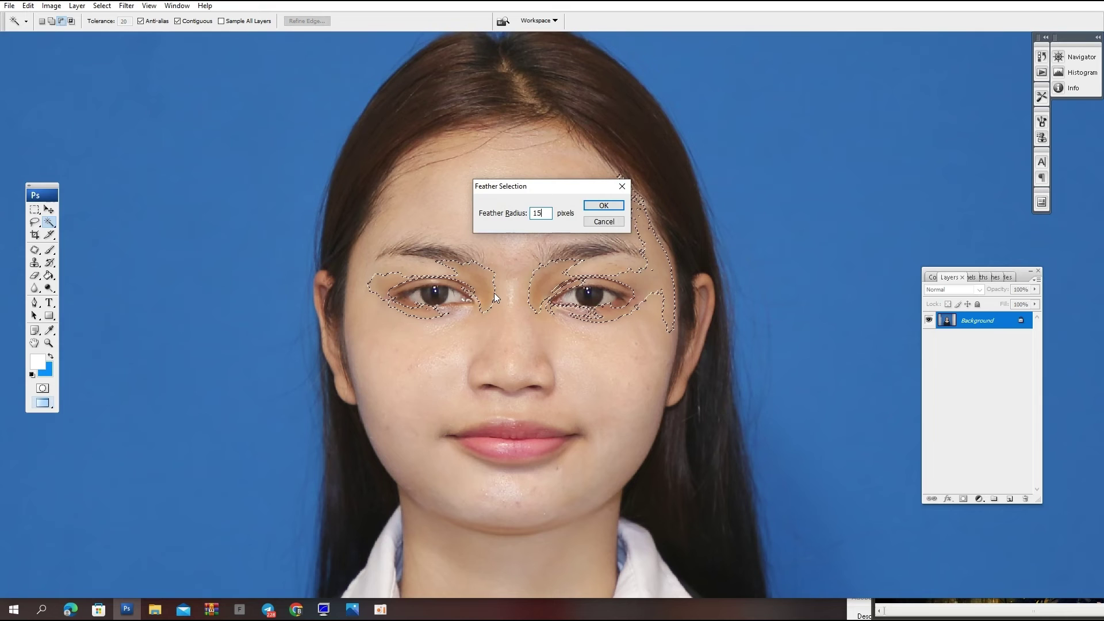
key("Return")
Shift the eye areas toward blue with Color Balance, brighten them with Curves, then deselect.
key("ctrl+b")
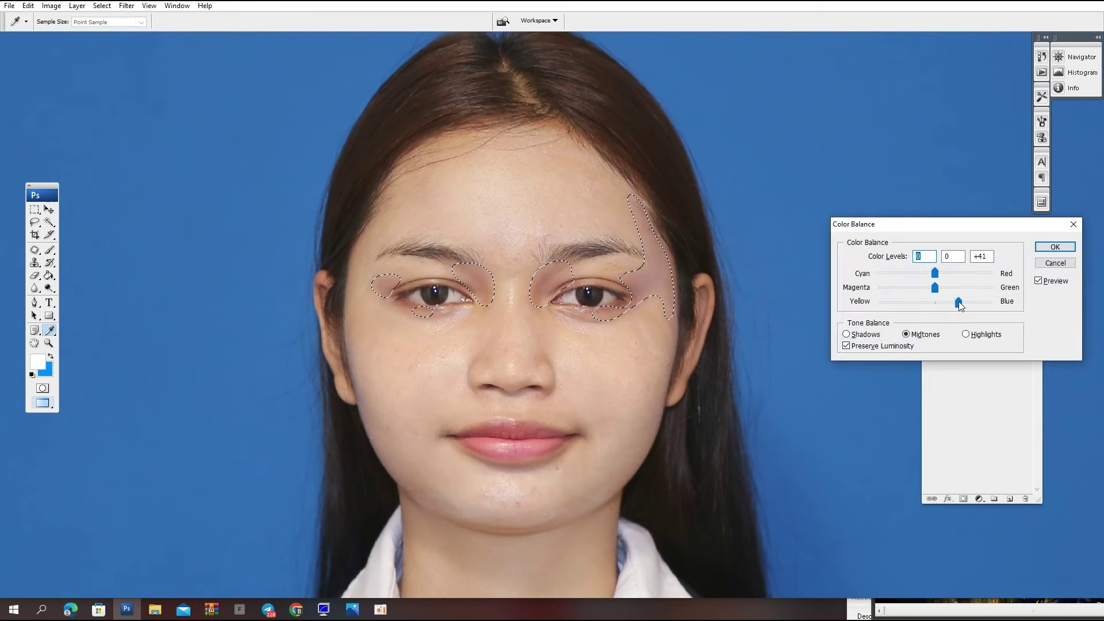
left_click(944, 301)
key("Return")
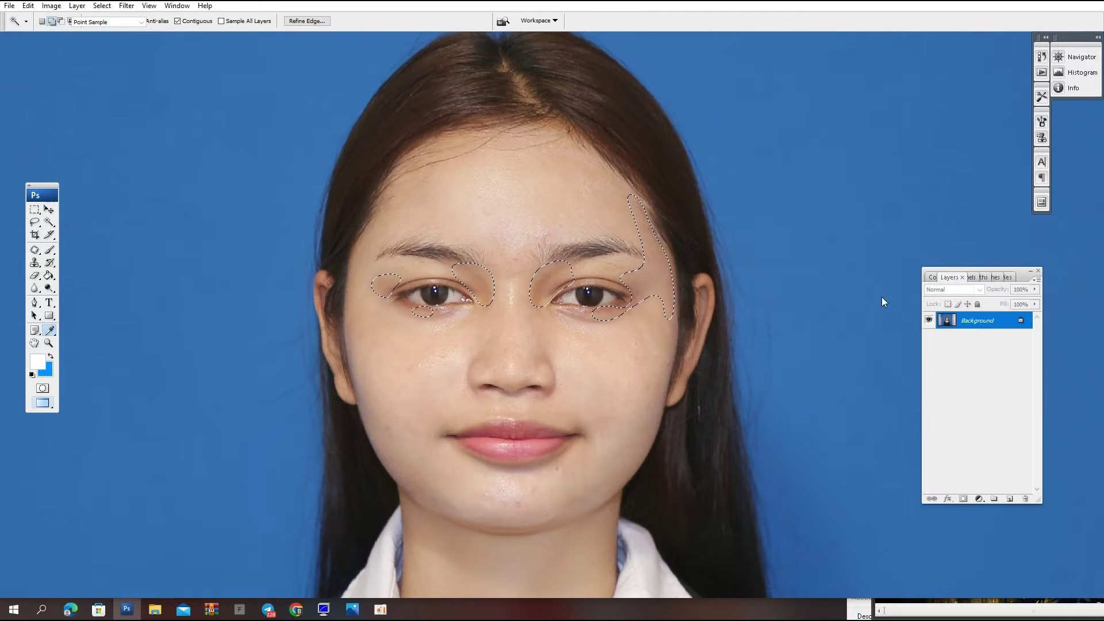
key("ctrl+m")
left_click(771, 390)
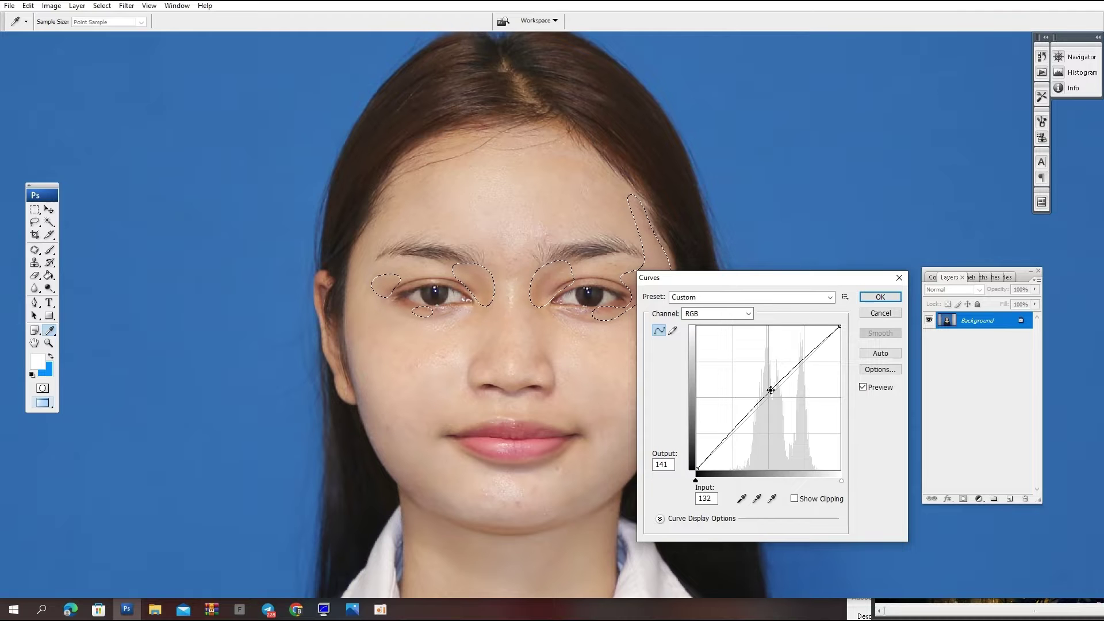
key("Return")
key("ctrl+d")
Pick a smaller Dodge brush and zoom in on the lips and chin.
key("o")
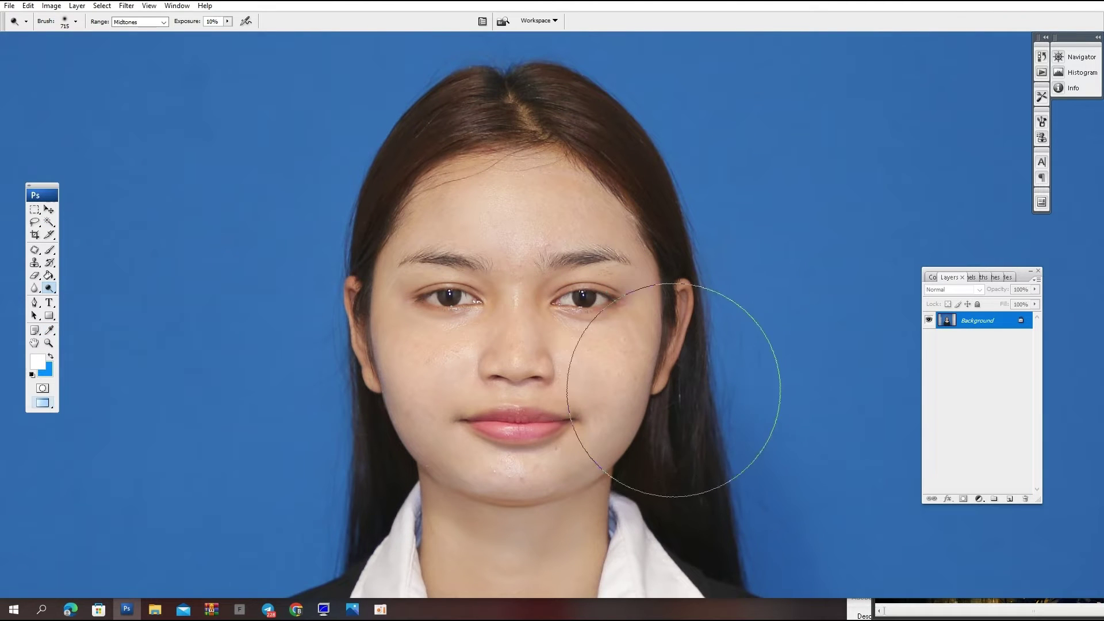
key("bracketleft")
key("bracketleft")
key("bracketleft")
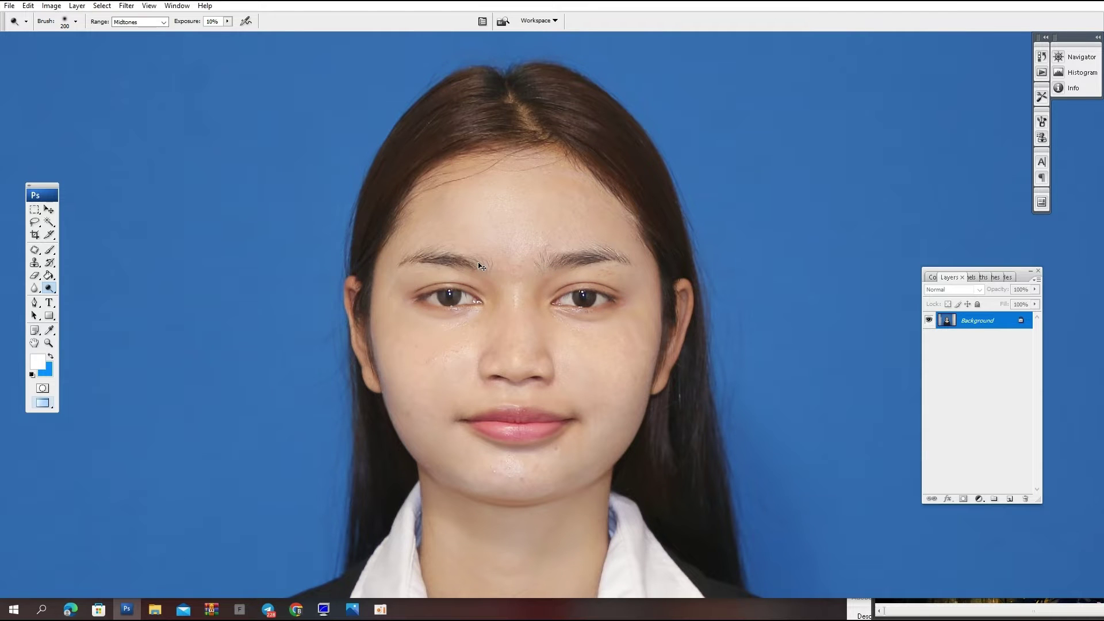
key("ctrl+minus")
key("ctrl+minus")
left_click(543, 247, "ctrl")
left_click_drag(615, 393, 601, 324)
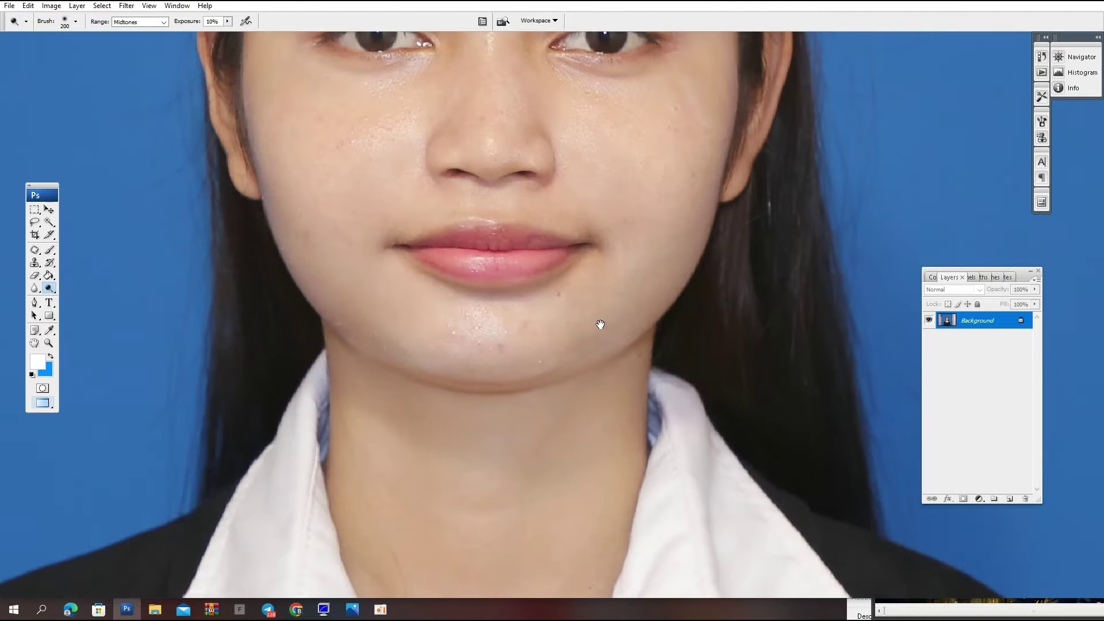
left_click(532, 266, "ctrl")
Clone Stamp away the speckled spots on the chin.
key("s")
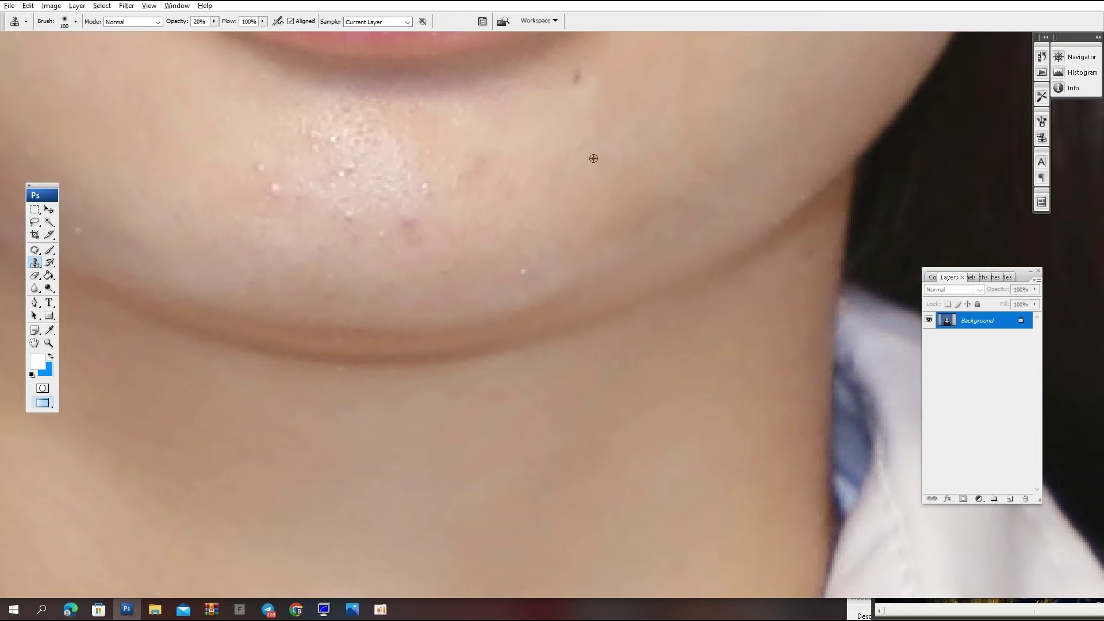
key("bracketleft")
left_click_drag(345, 184, 404, 193)
key("ctrl+0")
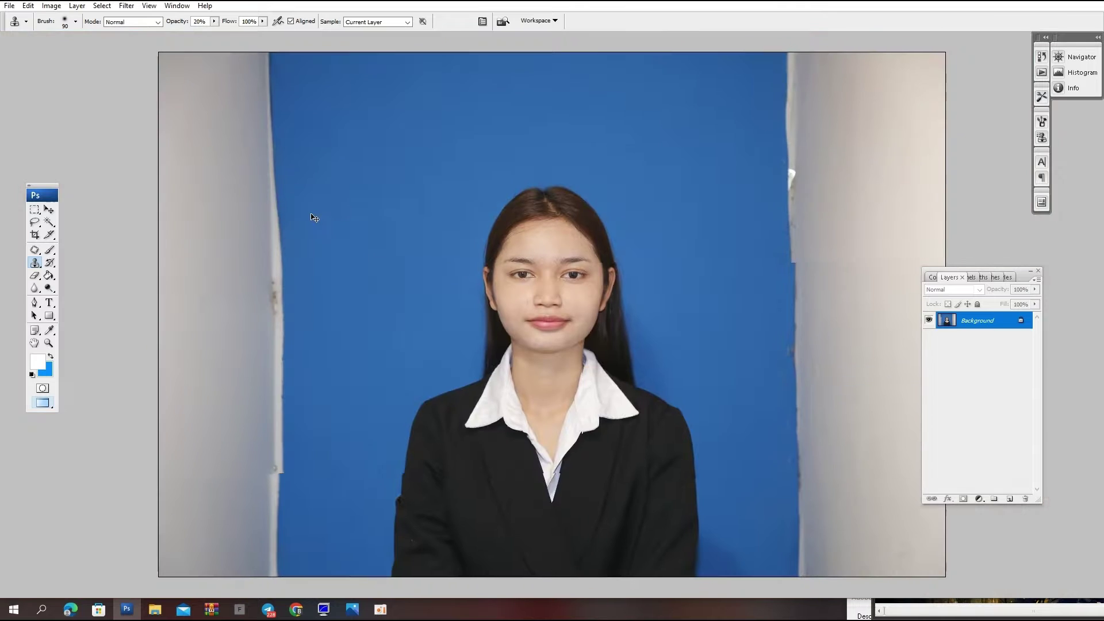
left_click(582, 260)
left_click(438, 387)
Darken the neck shading with Burn and reframe the view on the face.
key("o")
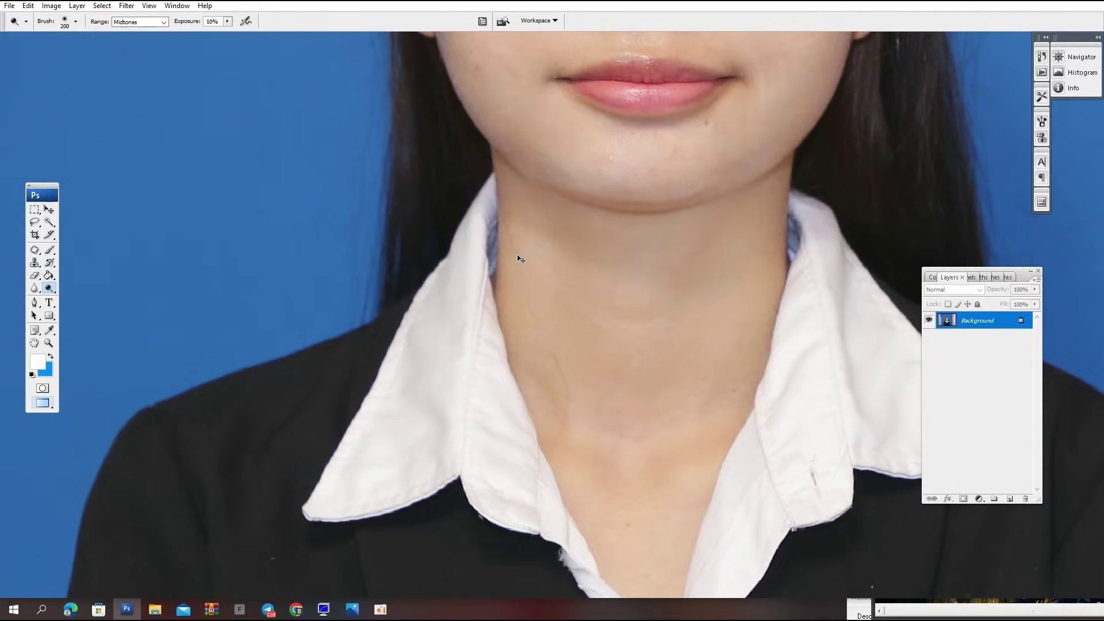
key("ctrl+0")
key("ctrl+plus")
key("ctrl+plus")
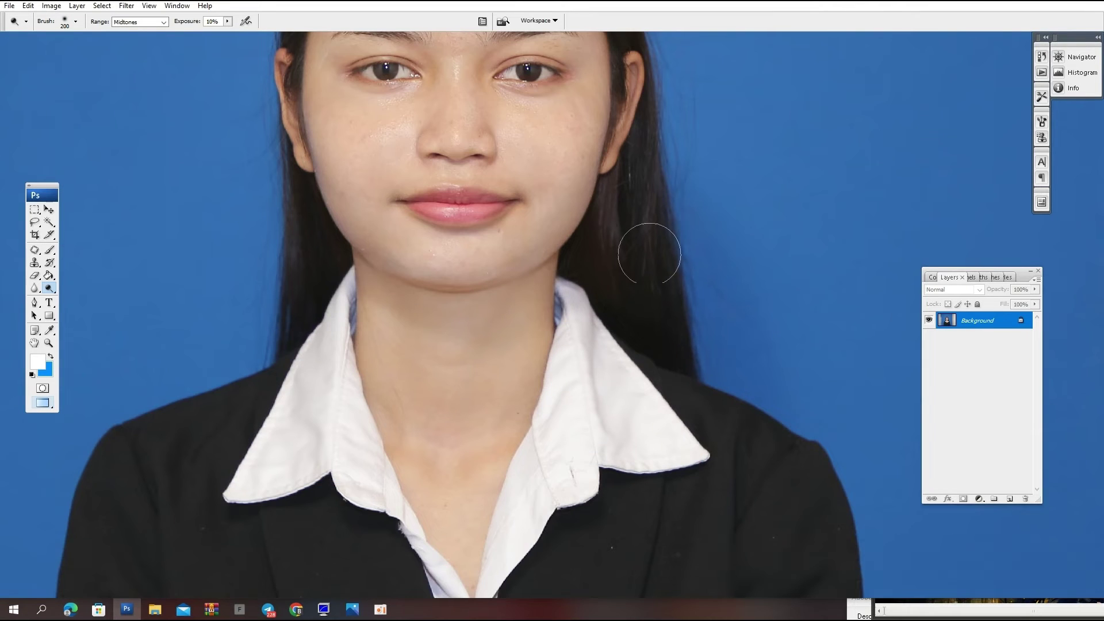
key("p")
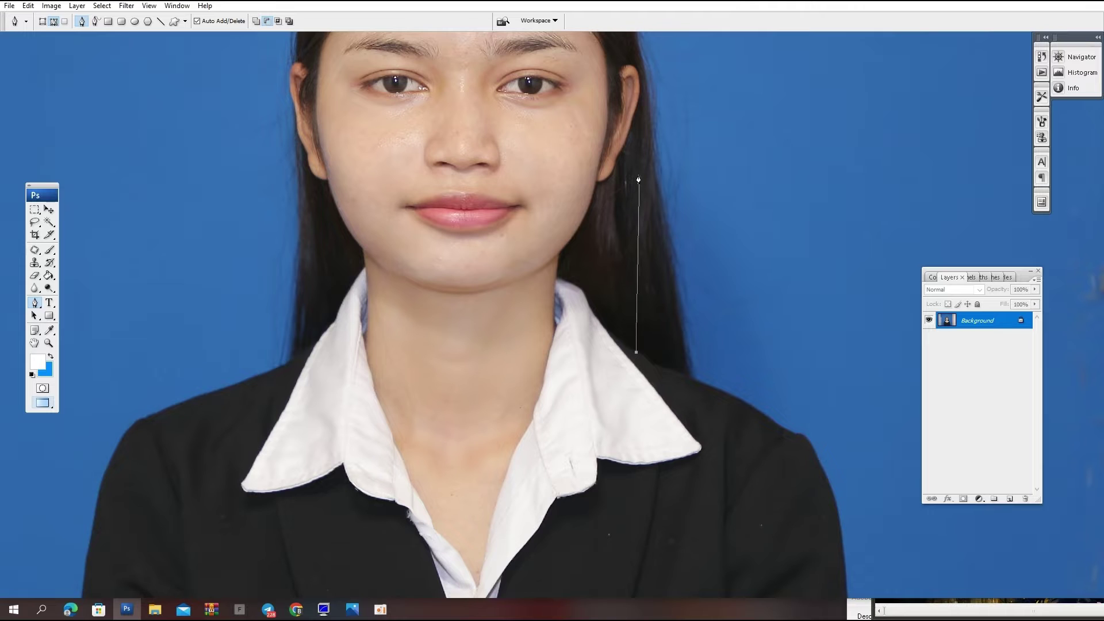
Trace a Pen path along the hair edge on the right and make it a feathered selection.
scroll(638, 180, "up", 2)
scroll(636, 254, "up", 1)
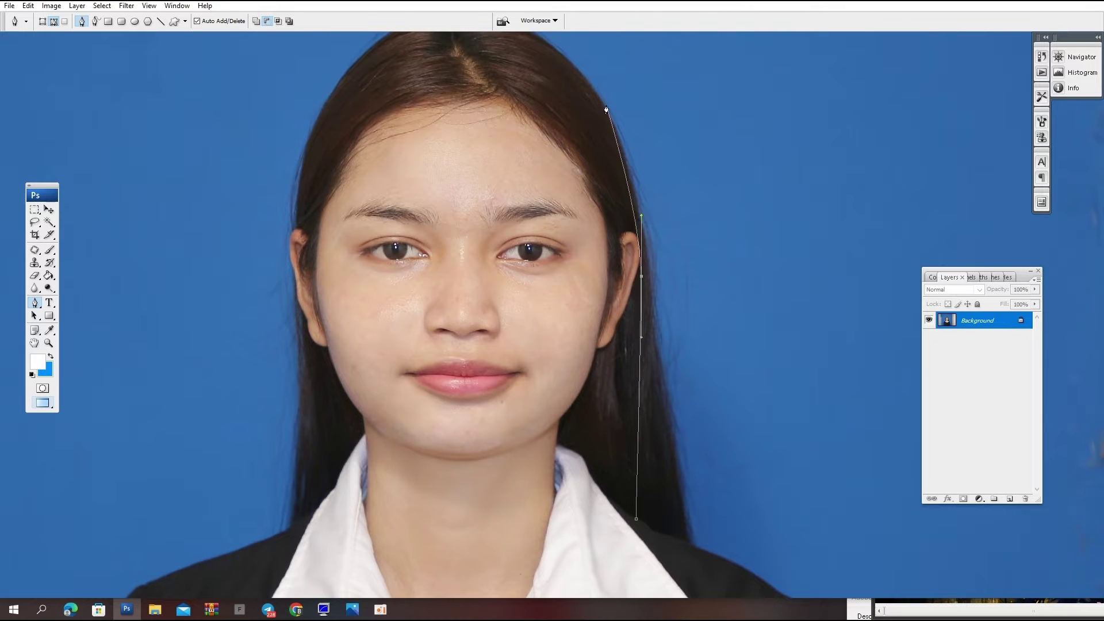
left_click_drag(673, 162, 572, 43)
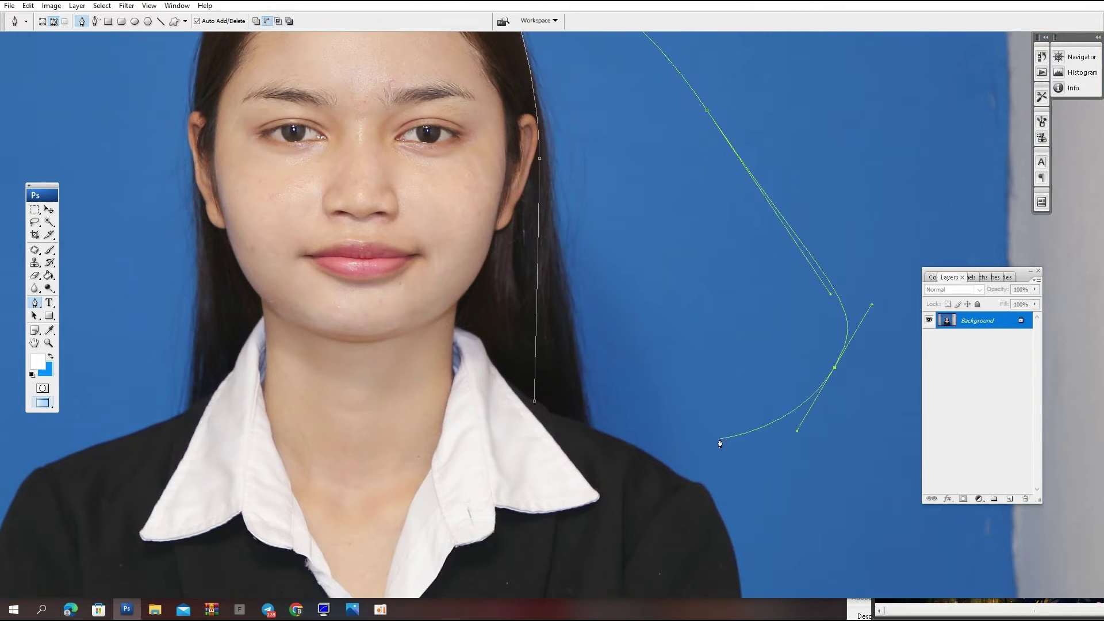
left_click_drag(683, 471, 611, 432)
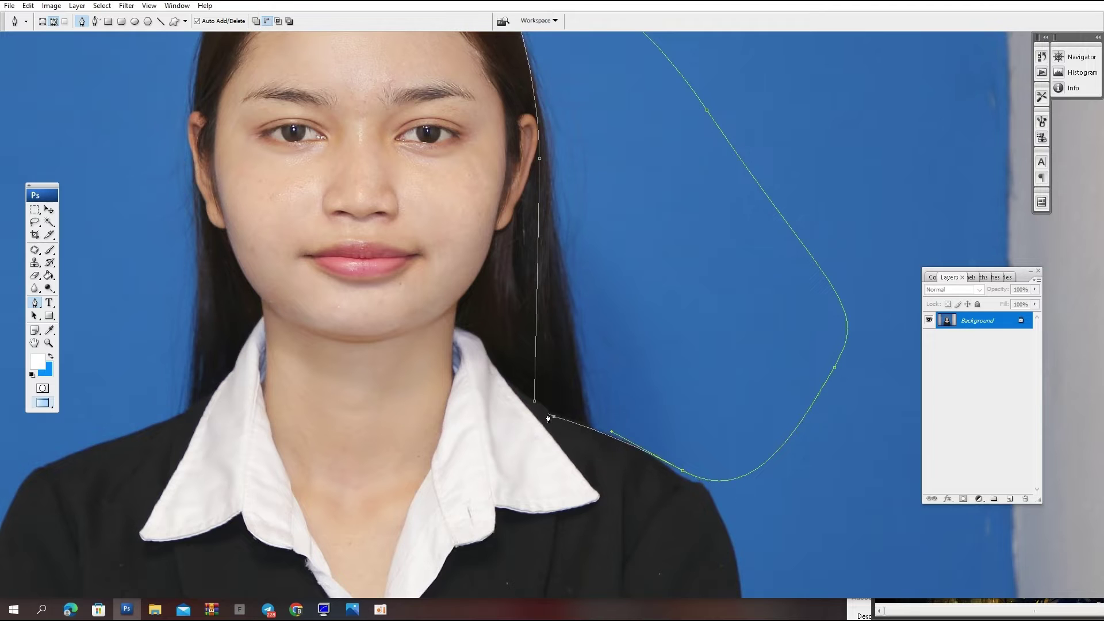
left_click(549, 418)
key("ctrl+Return")
key("ctrl+alt+d")
key("Return")
Clone blue background over stray hairs right of the face and beside the jaw with a soft 170 px brush.
key("ctrl+0")
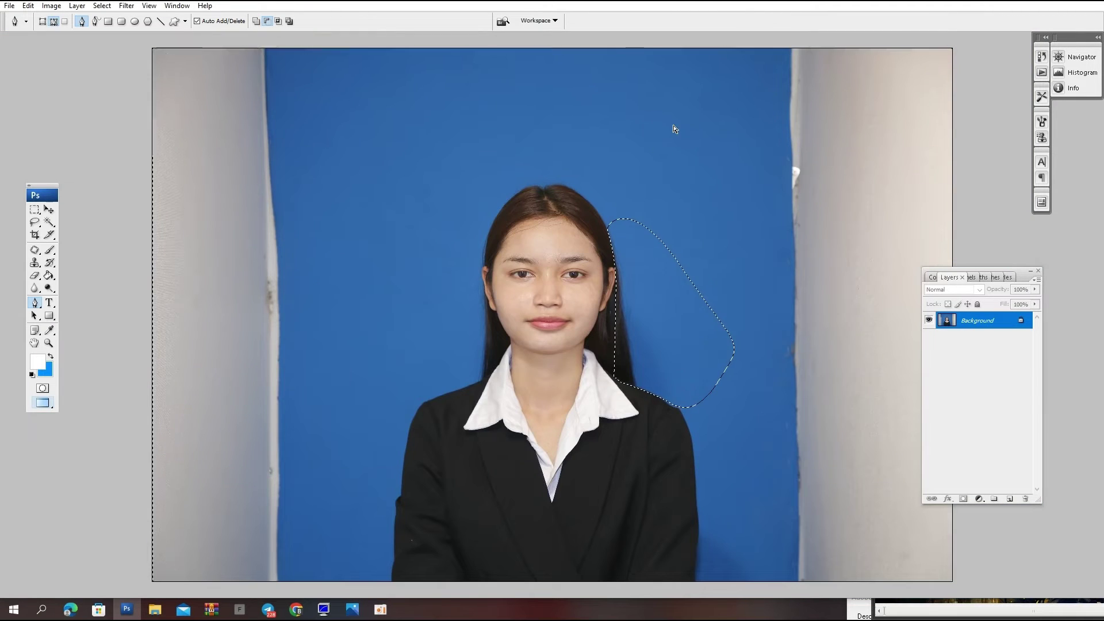
scroll(675, 129, "up", 2)
key("s")
right_click(668, 118)
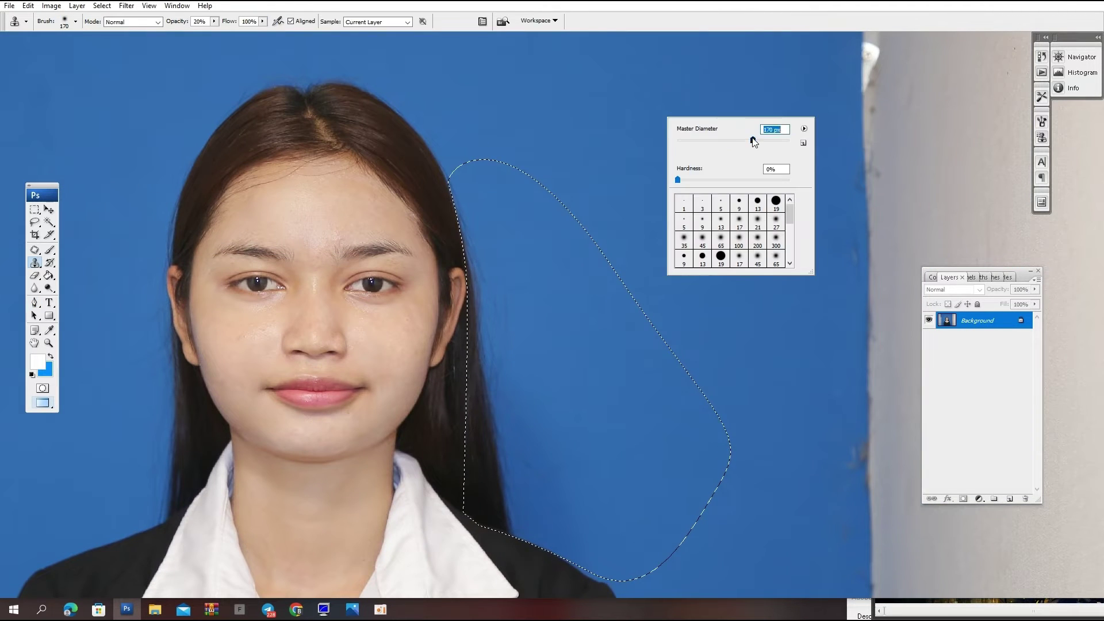
left_click(617, 83)
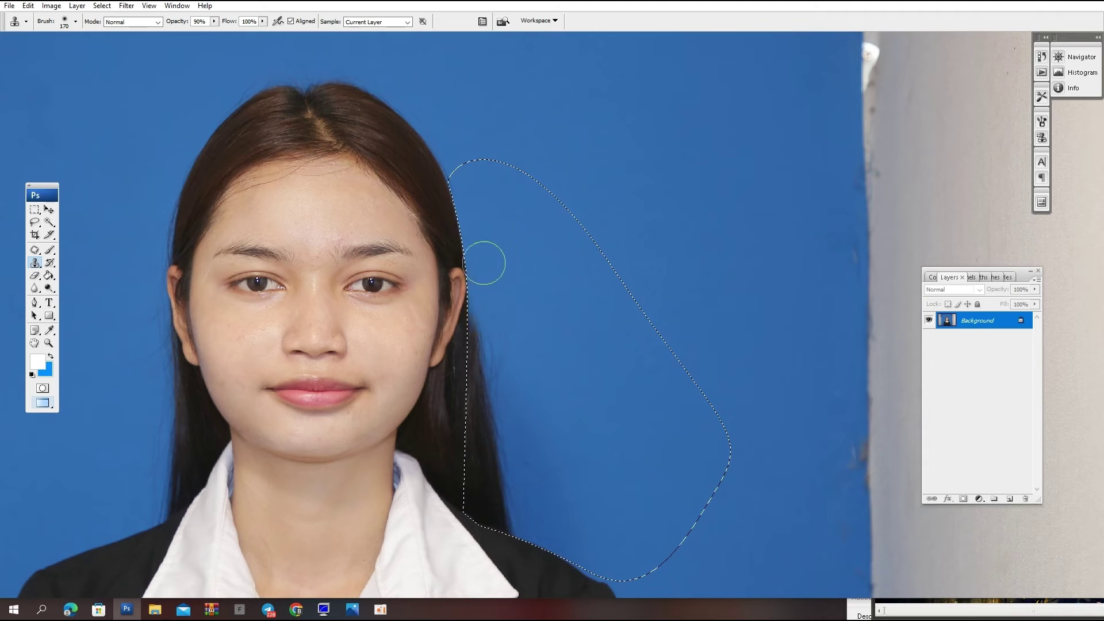
mouse_move(485, 264)
left_mouse_down()
mouse_move(483, 432)
mouse_move(471, 446)
left_mouse_up()
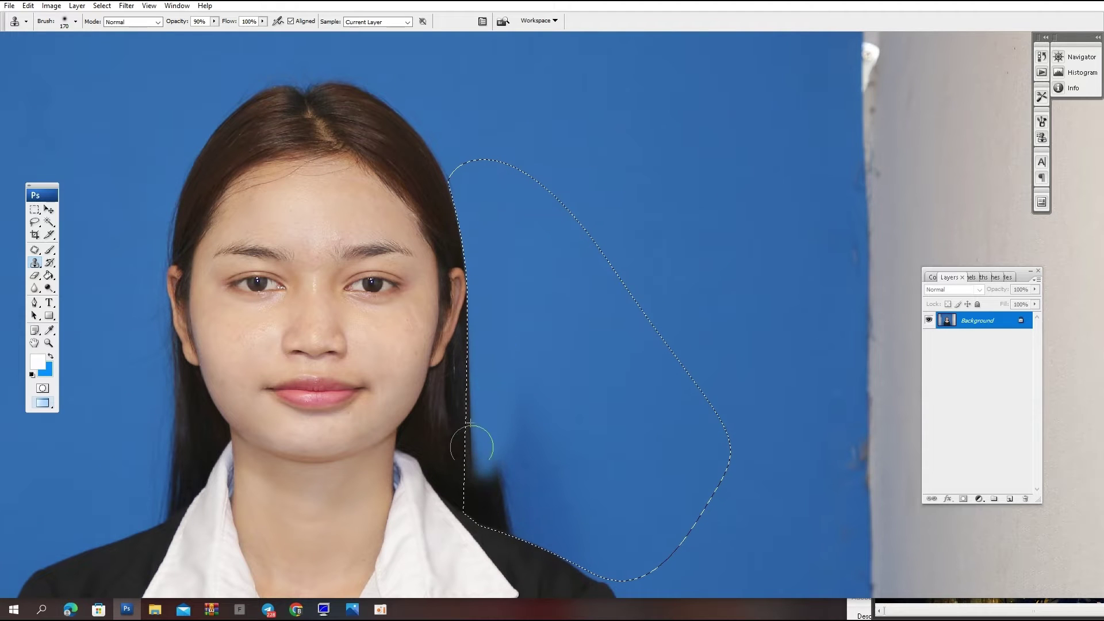
right_click(552, 229)
key("Return")
mouse_move(489, 397)
left_mouse_down()
mouse_move(505, 439)
mouse_move(498, 483)
left_mouse_up()
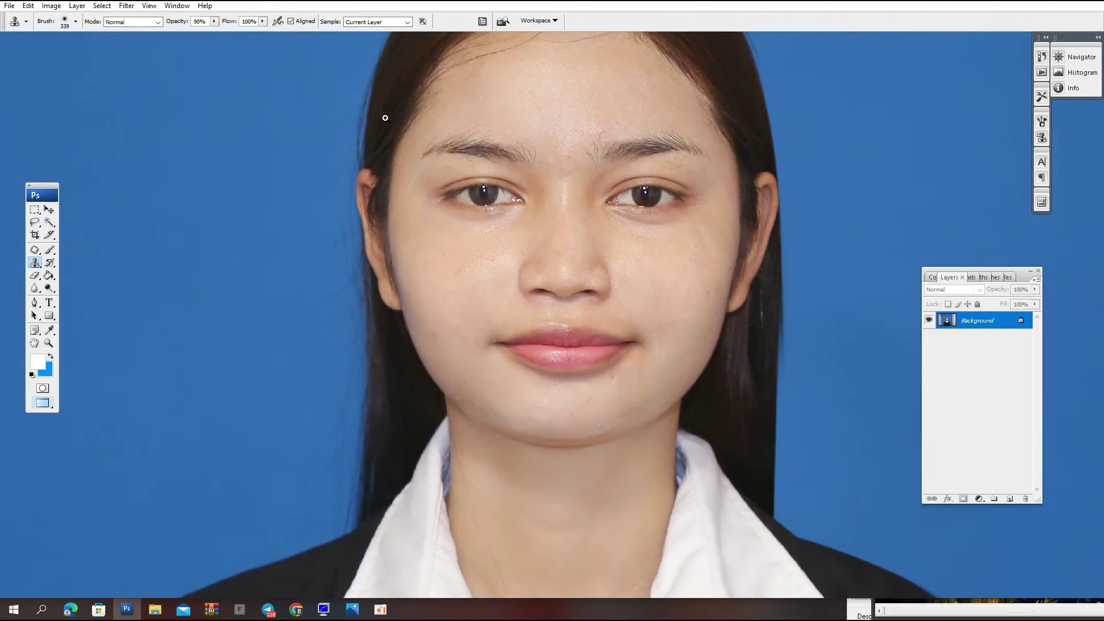
Trace a second Pen path beside the jaw and turn it into a feathered selection.
key("p")
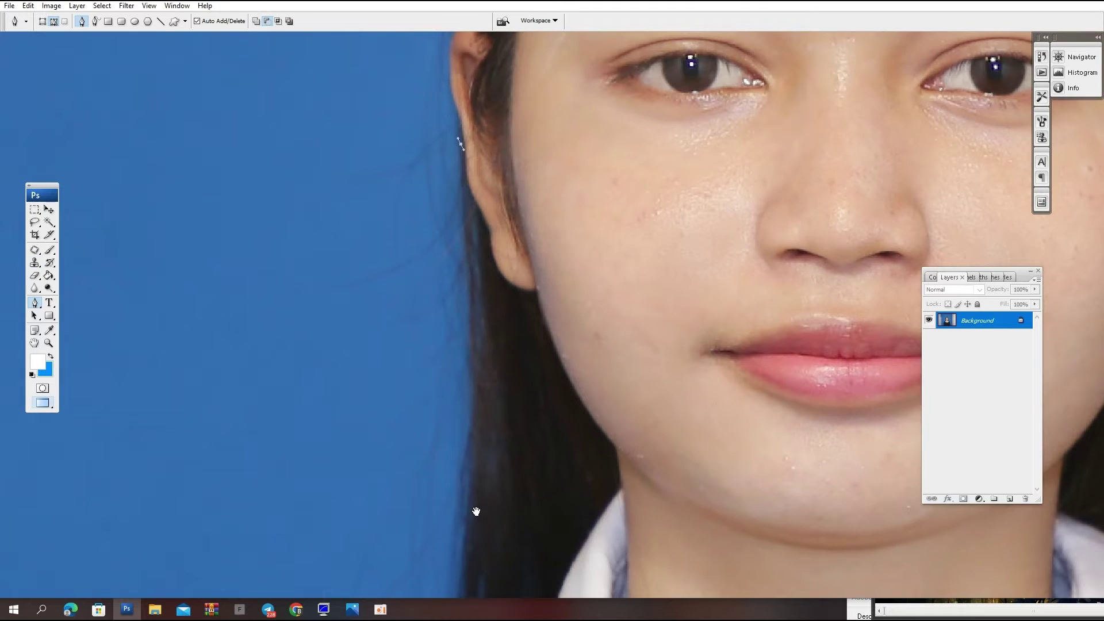
left_click_drag(476, 511, 502, 241)
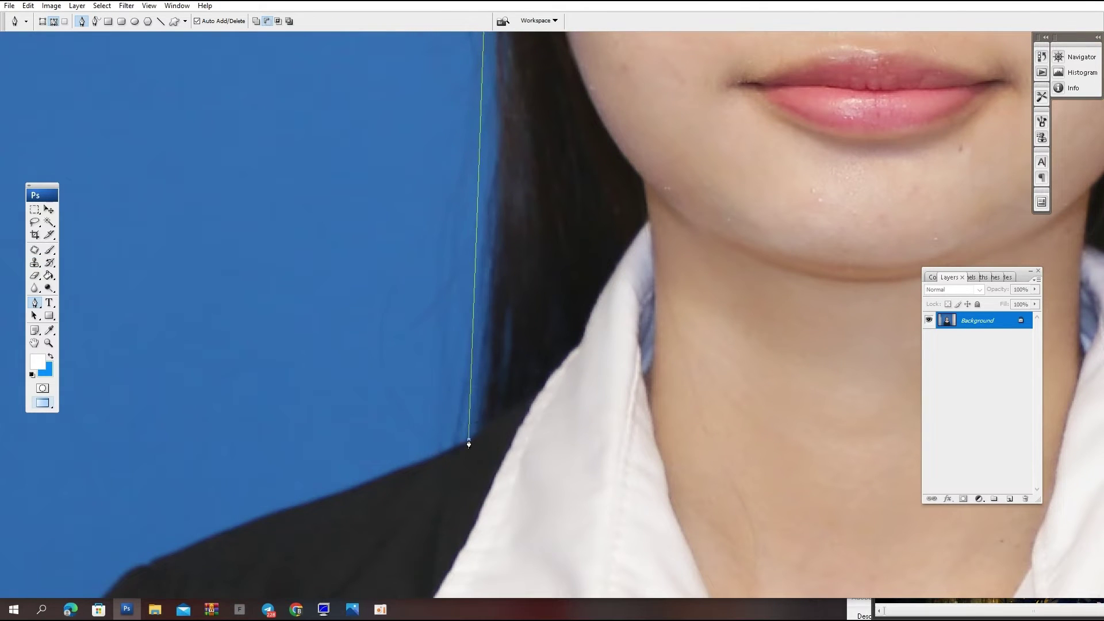
scroll(536, 405, "up", 3)
left_click_drag(615, 345, 618, 391)
scroll(525, 259, "up", 2)
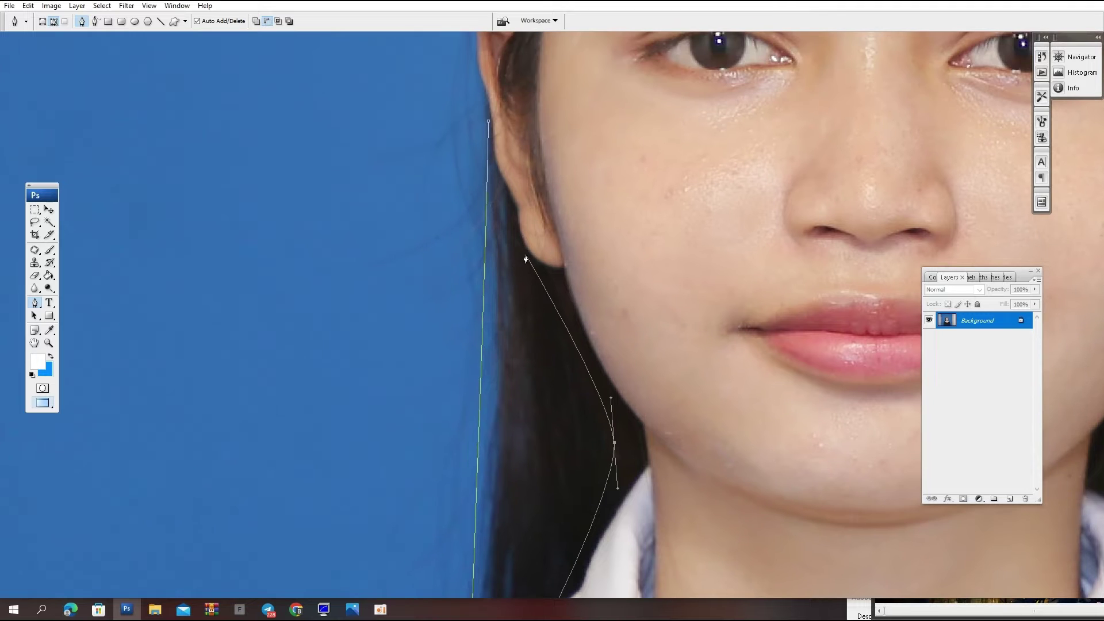
key("ctrl+Return")
key("alt+ctrl+d")
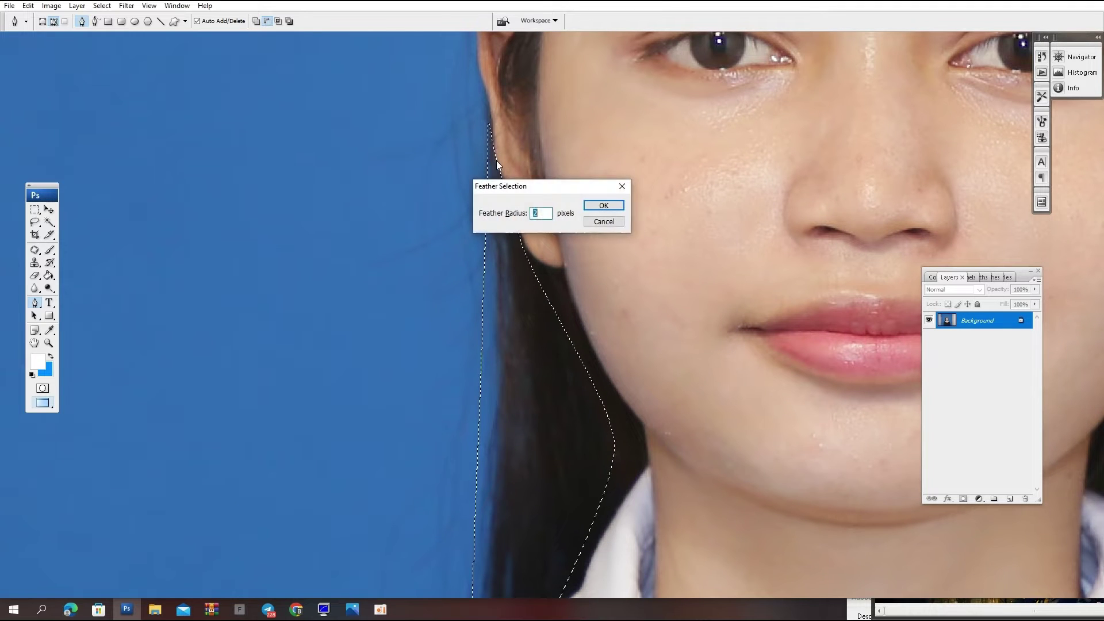
key("Return")
Clone over the stray hair below the ear, then deselect and fit the photo.
key("s")
right_click(522, 391)
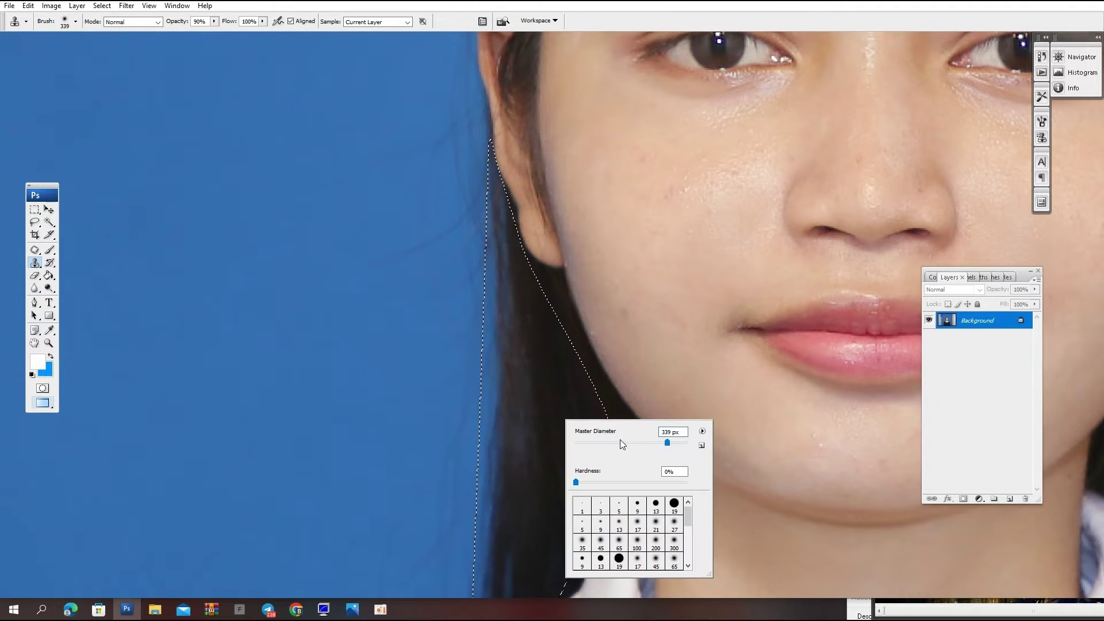
key("Return")
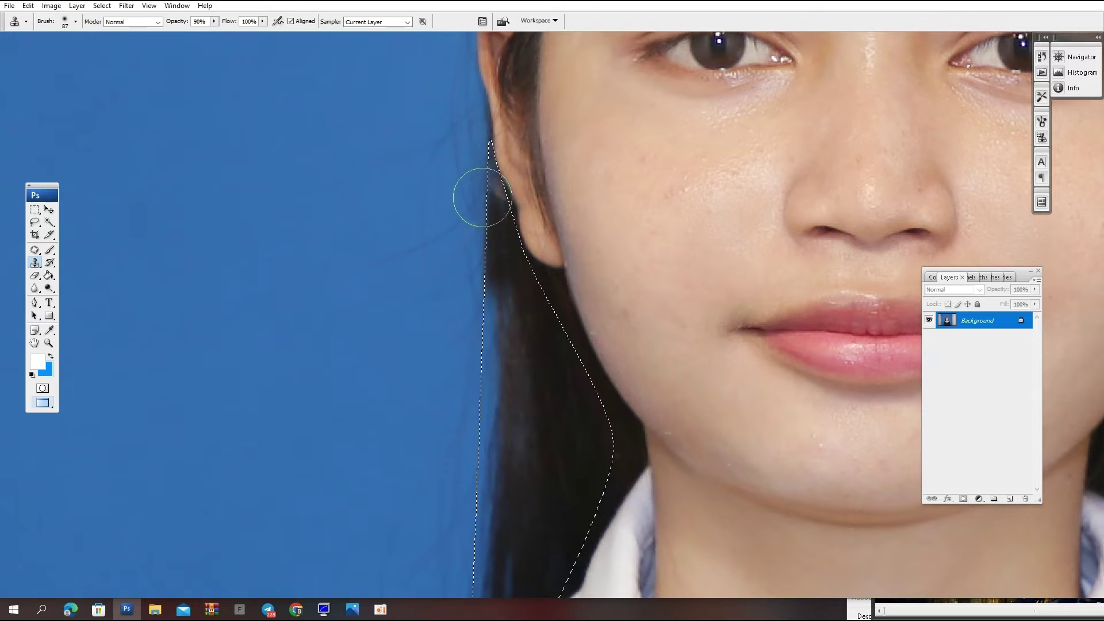
left_click(566, 374, "alt")
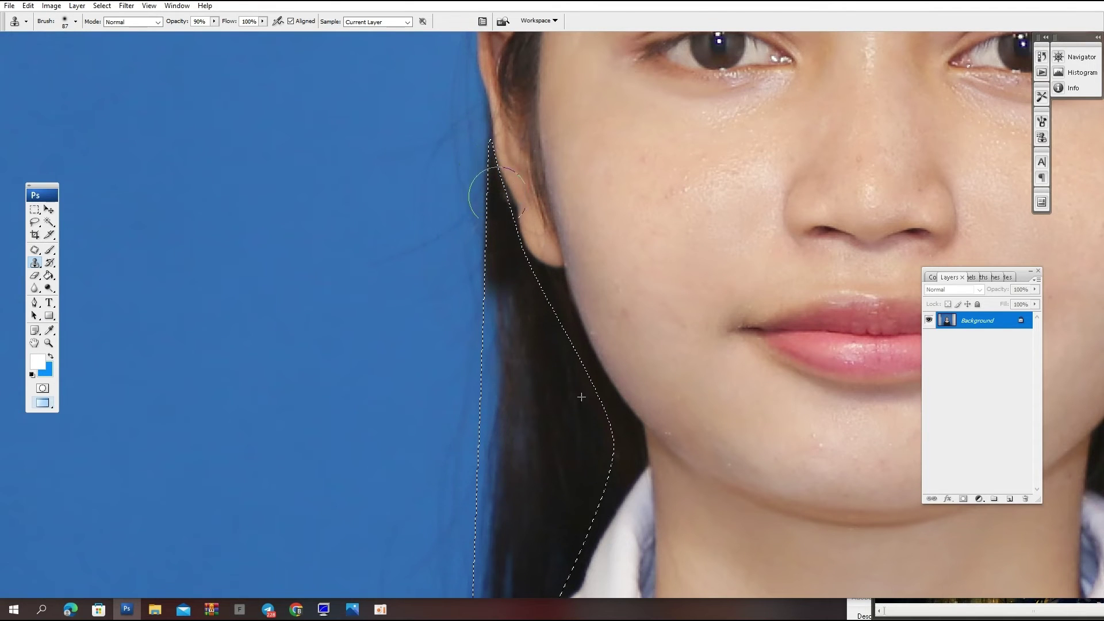
left_click_drag(505, 279, 525, 338)
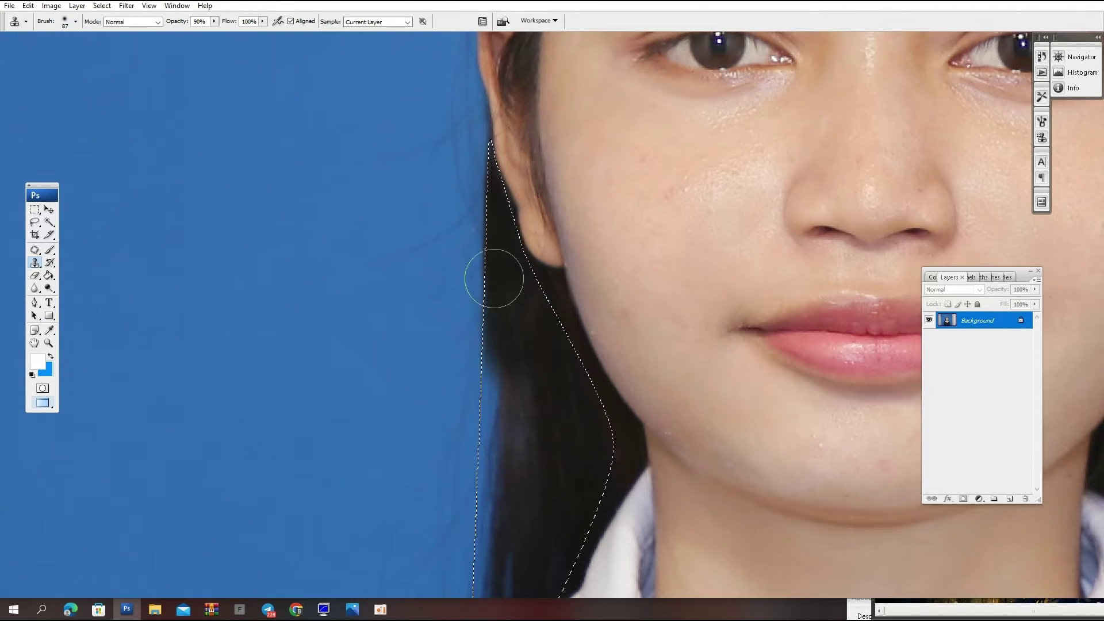
mouse_move(505, 451)
left_mouse_down()
mouse_move(513, 363)
mouse_move(492, 560)
left_mouse_up()
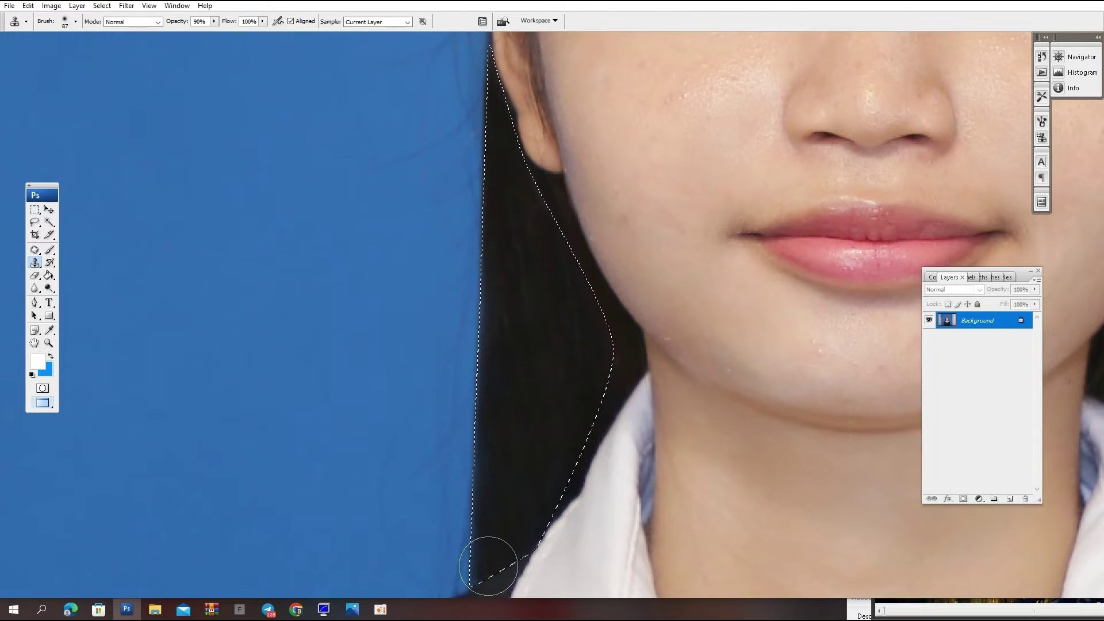
key("ctrl+d")
key("ctrl+0")
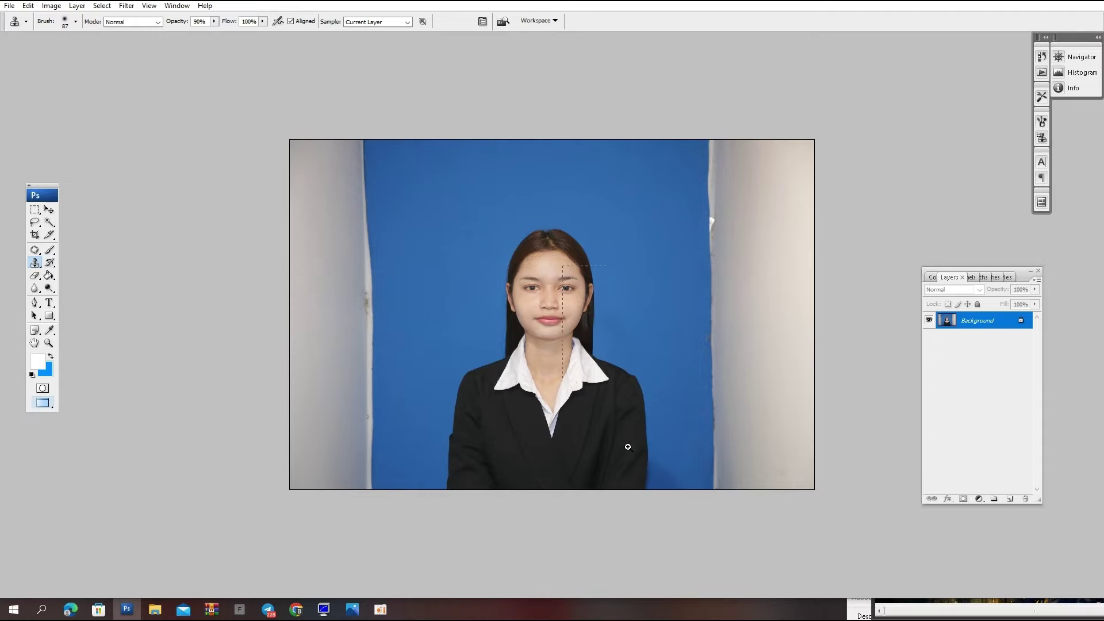
Outline the background along the hair near the eye and ear as a feathered selection.
left_click(546, 344)
key("p")
left_click(708, 208)
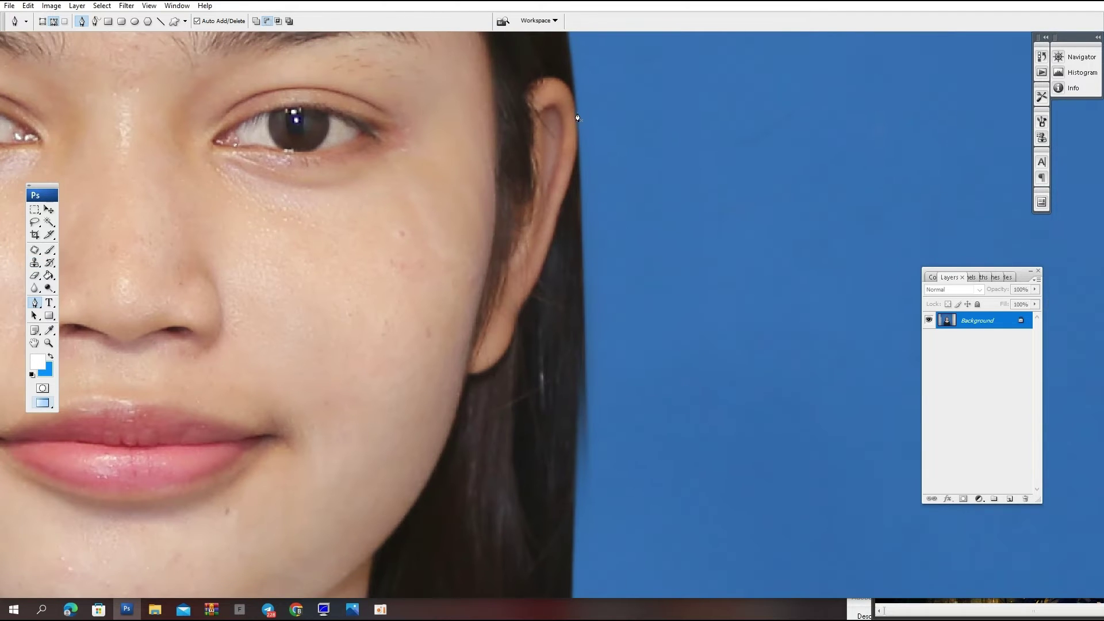
left_click_drag(577, 347, 566, 263)
left_click(559, 310)
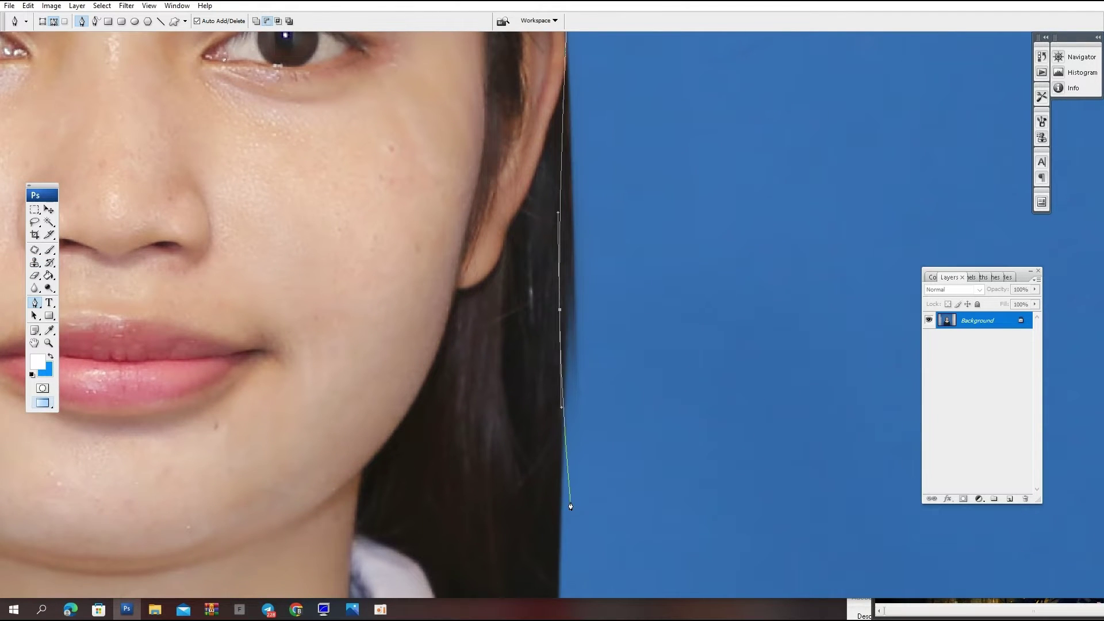
left_click_drag(633, 288, 498, 448)
left_click(813, 217)
left_click(702, 94)
key("ctrl+Return")
key("ctrl+alt+d")
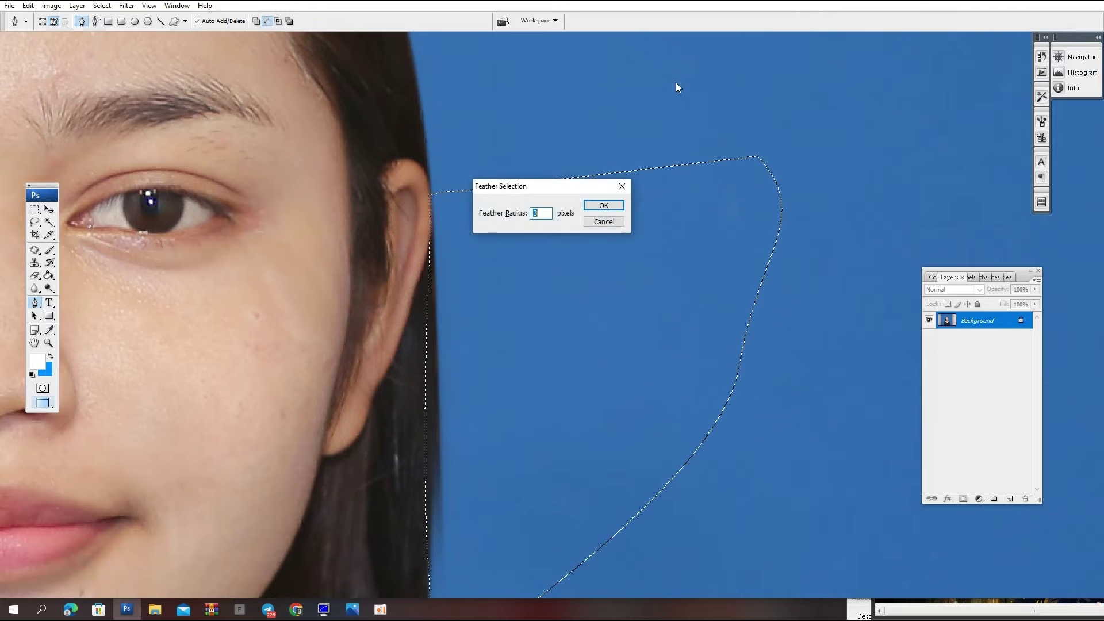
key("Return")
key("s")
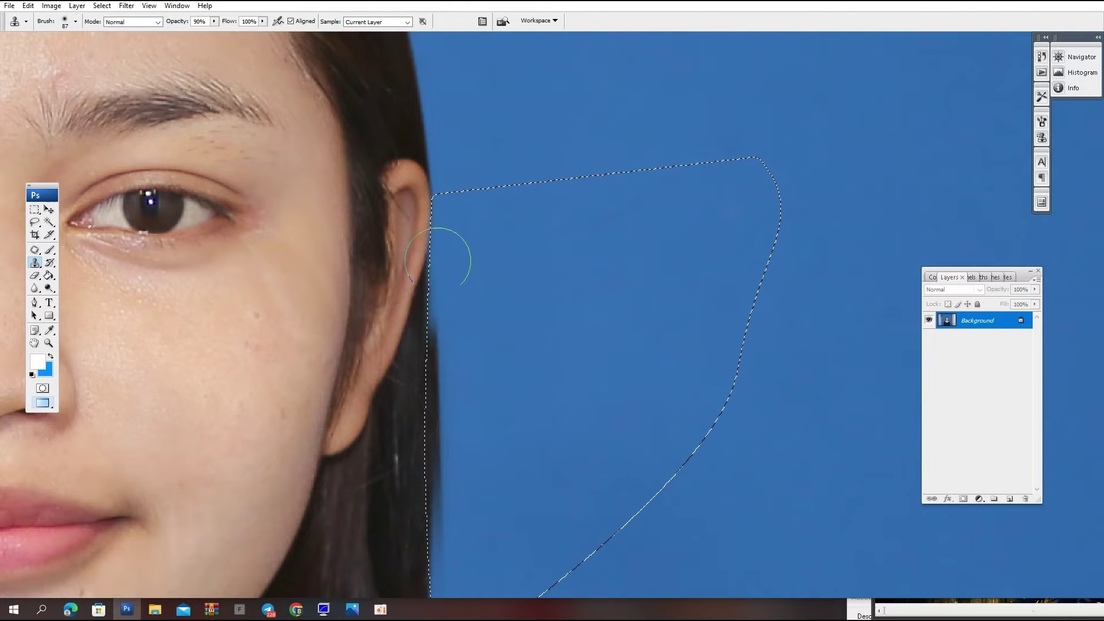
key("ctrl+minus")
key("ctrl+minus")
key("ctrl+minus")
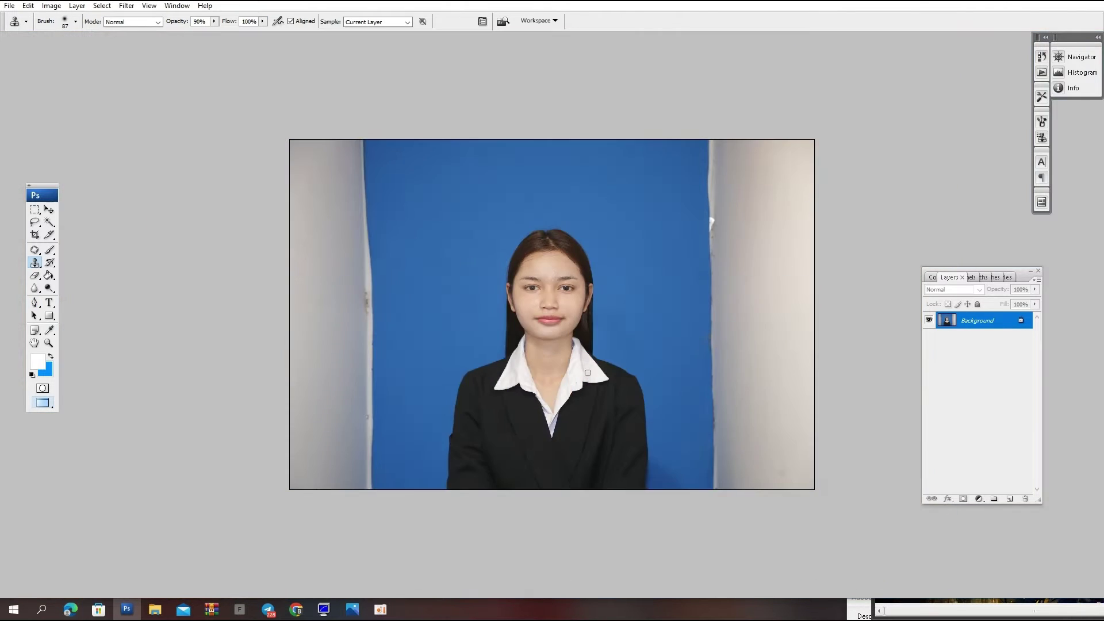
Magic Wand select the blue background and feather the selection.
key("w")
left_click(658, 223)
key("ctrl+alt+d")
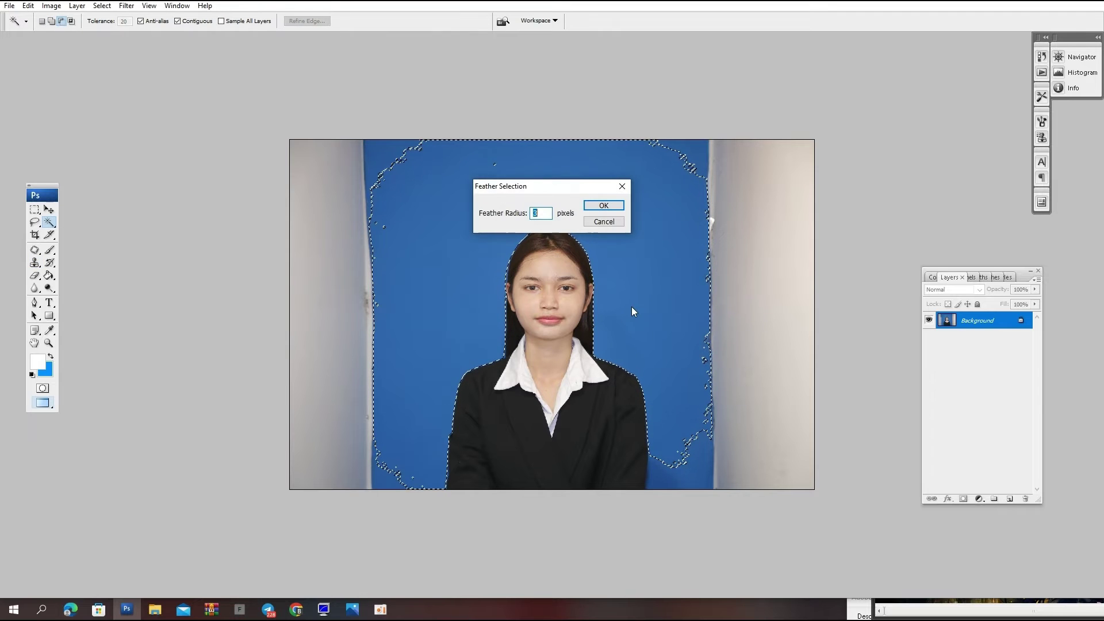
key("Return")
scroll(564, 276, "up", 5)
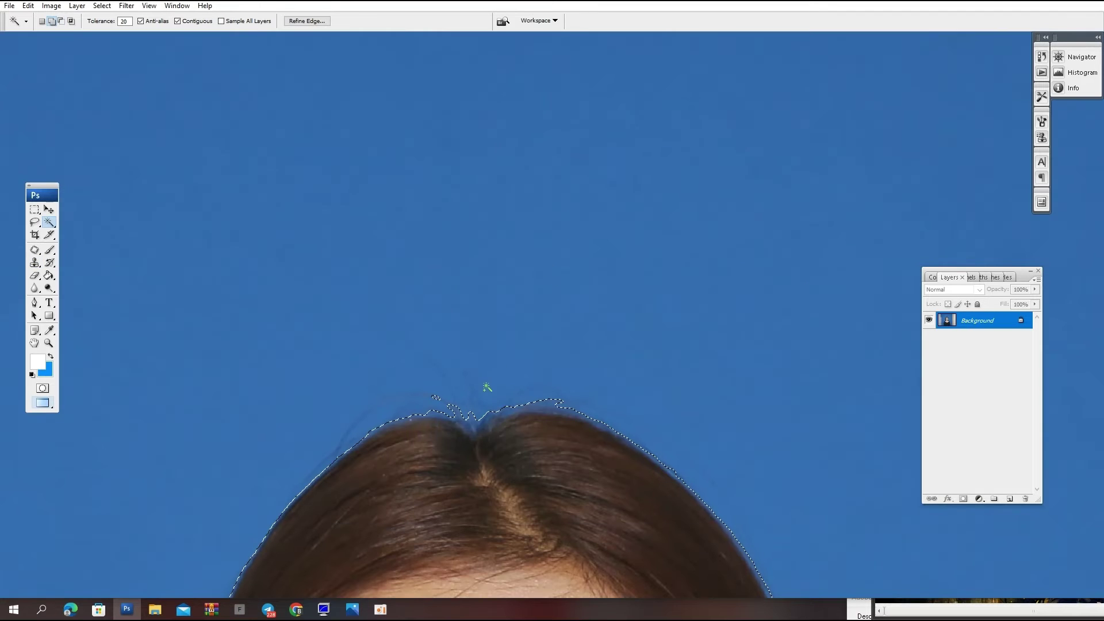
key("ctrl+alt+d")
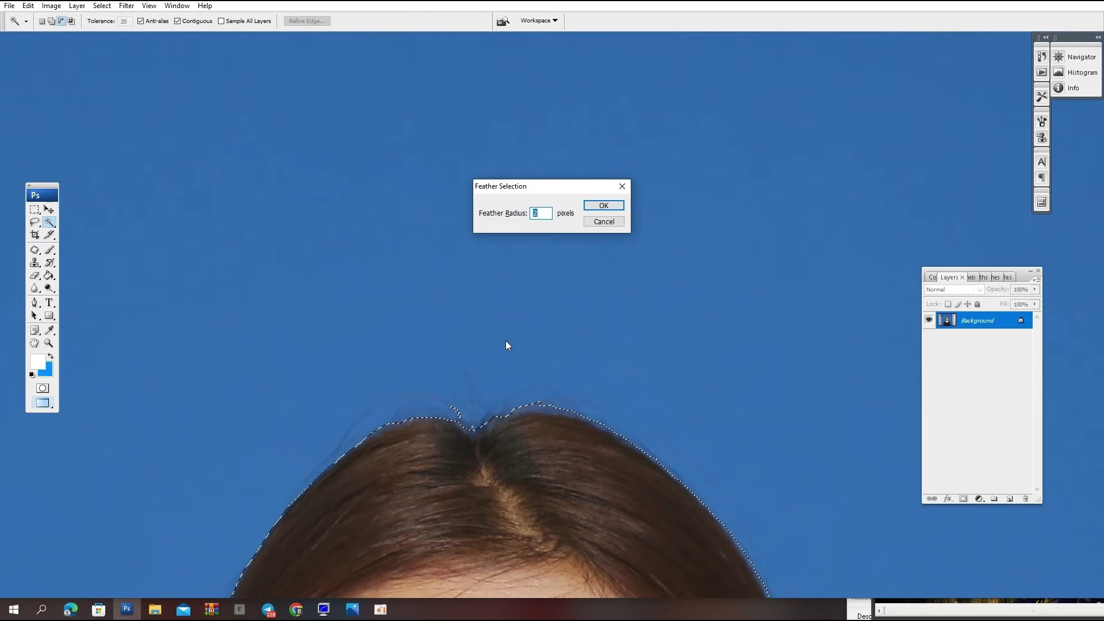
key("Return")
scroll(506, 340, "down", 5)
scroll(667, 471, "up", 3)
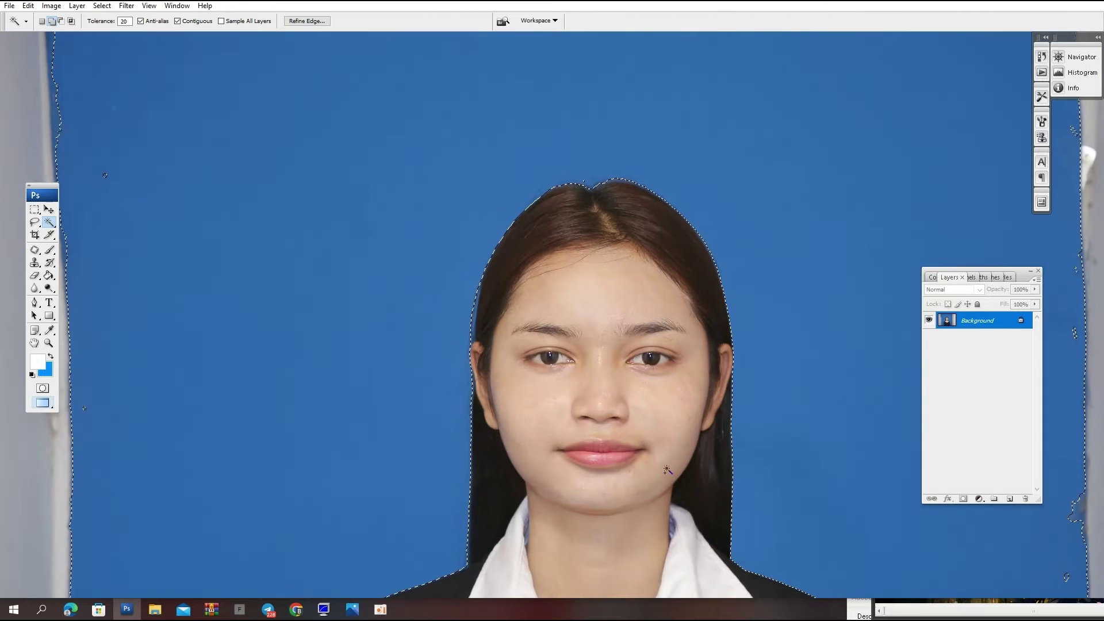
Apply a Cooling Filter (82) photo filter to the background.
key("alt+i")
key("a")
key("f")
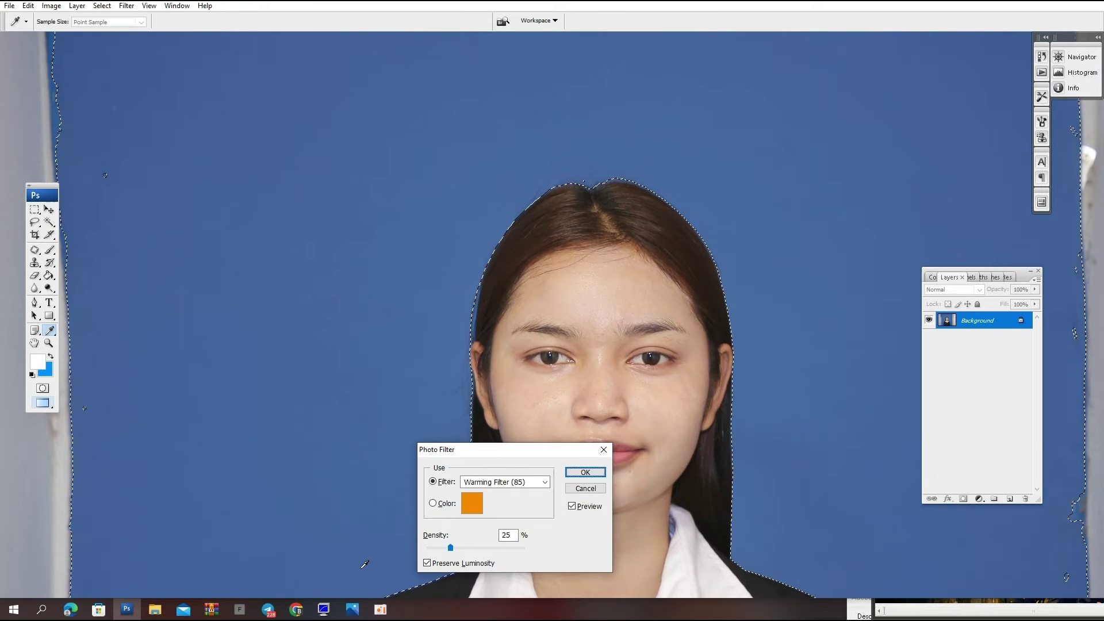
left_click(512, 482)
left_click(520, 341)
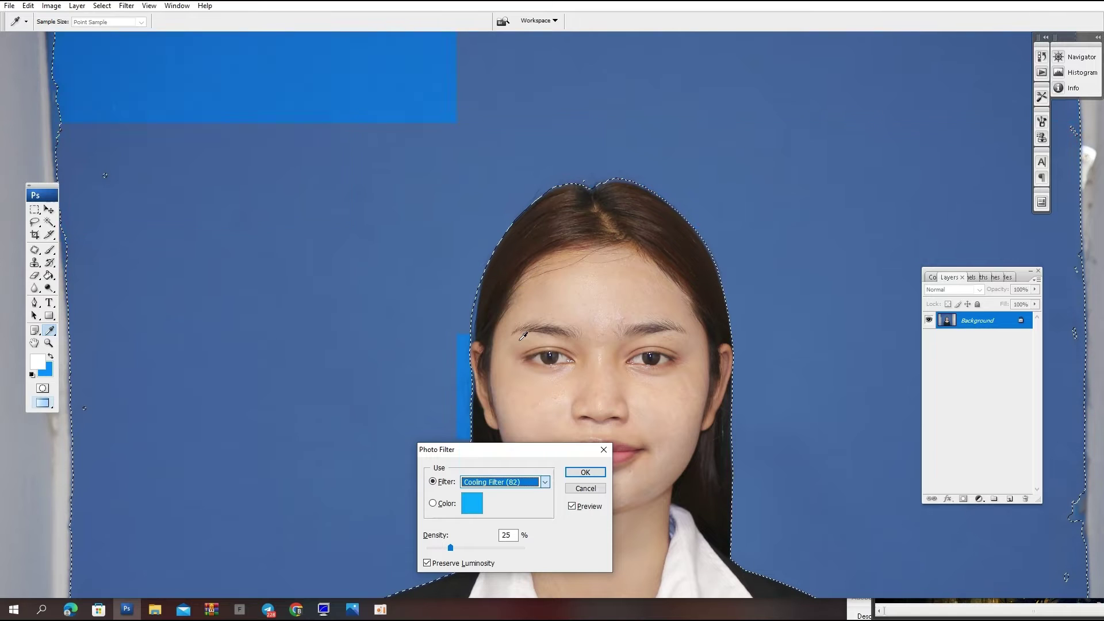
key("Return")
Brighten the background with a slight upward Curves bend.
key("ctrl+m")
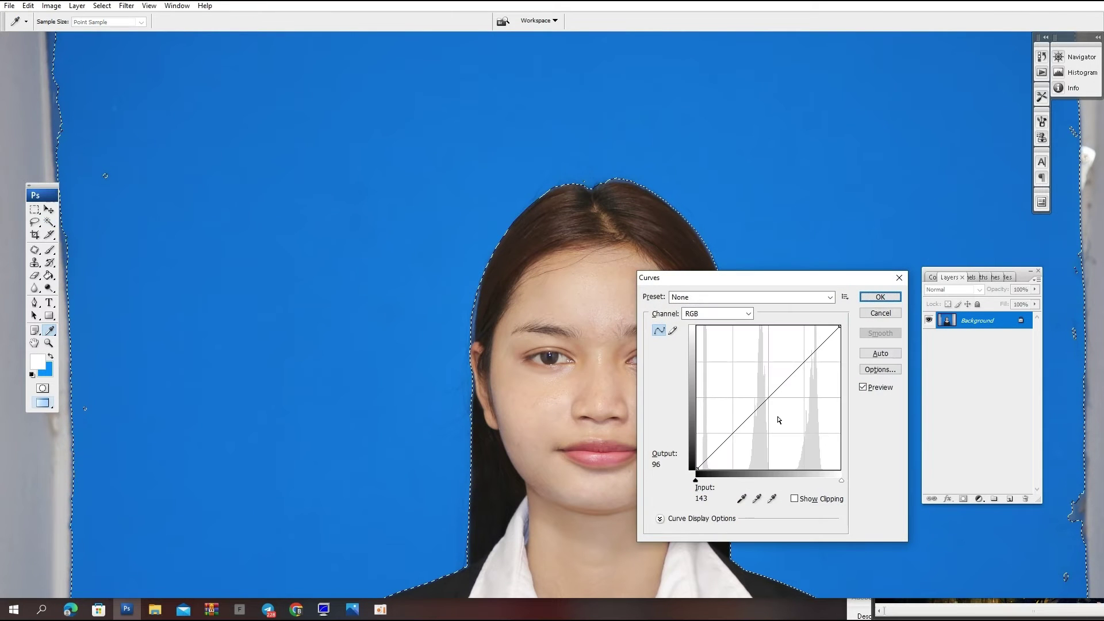
left_click_drag(758, 409, 759, 395)
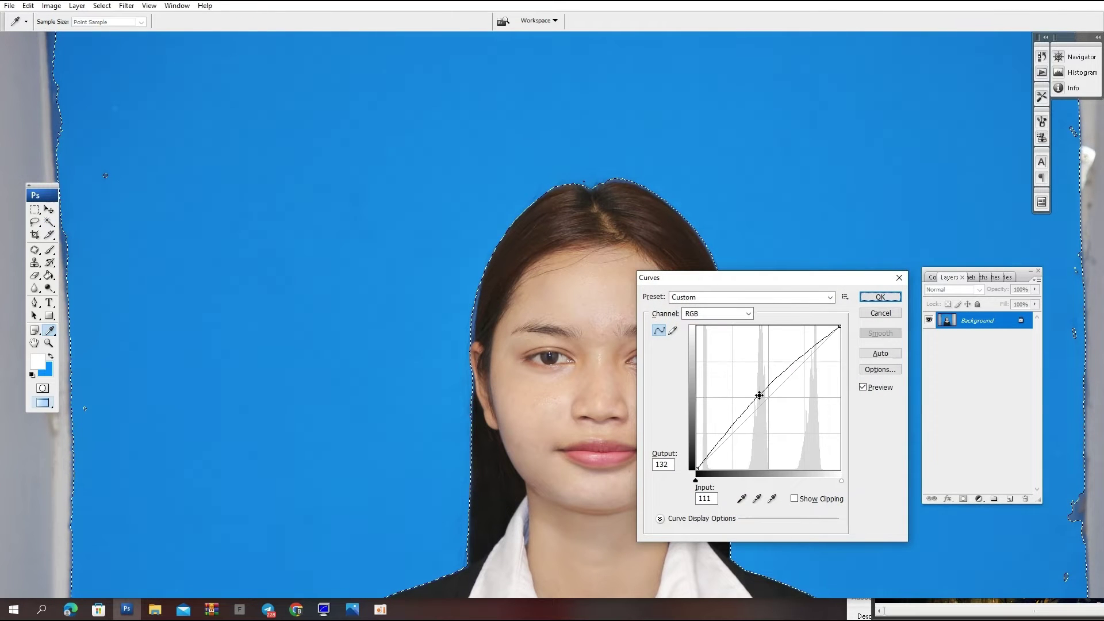
key("Return")
Zoom in on the nose, lips and chin and apply Imagenomic Portraiture at Medium smoothing.
key("w")
left_click(615, 284)
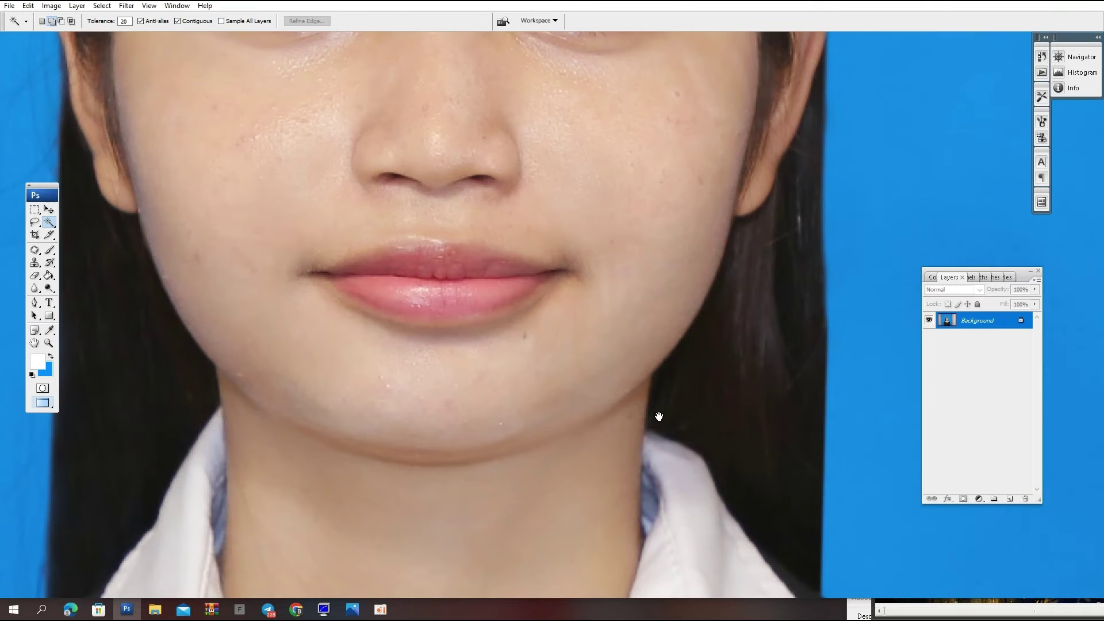
left_click(127, 6)
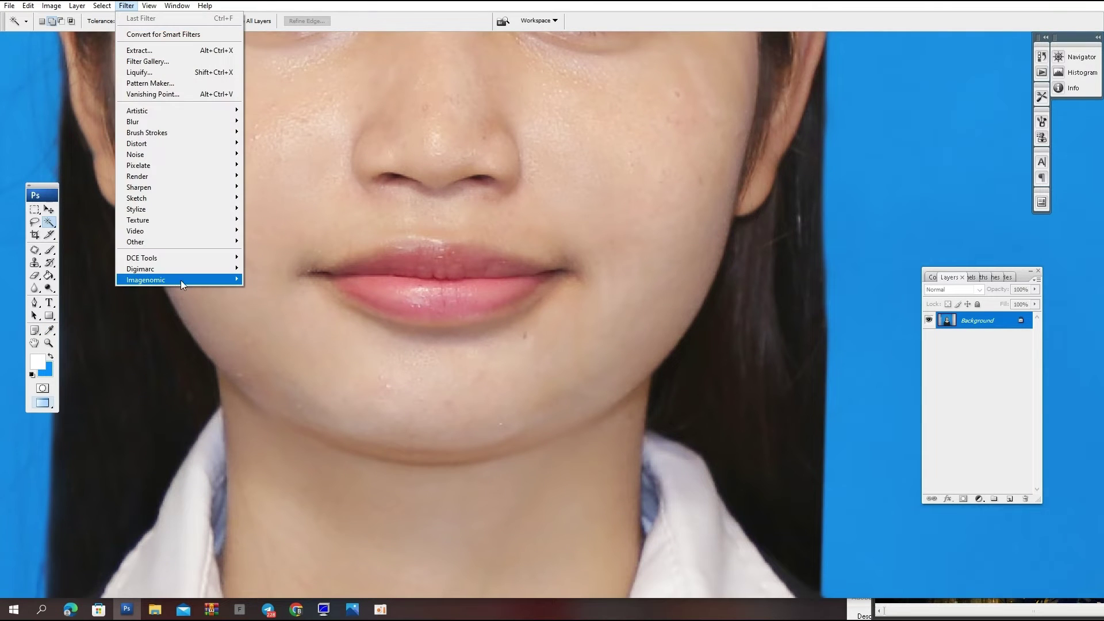
mouse_move(147, 279)
left_click(268, 280)
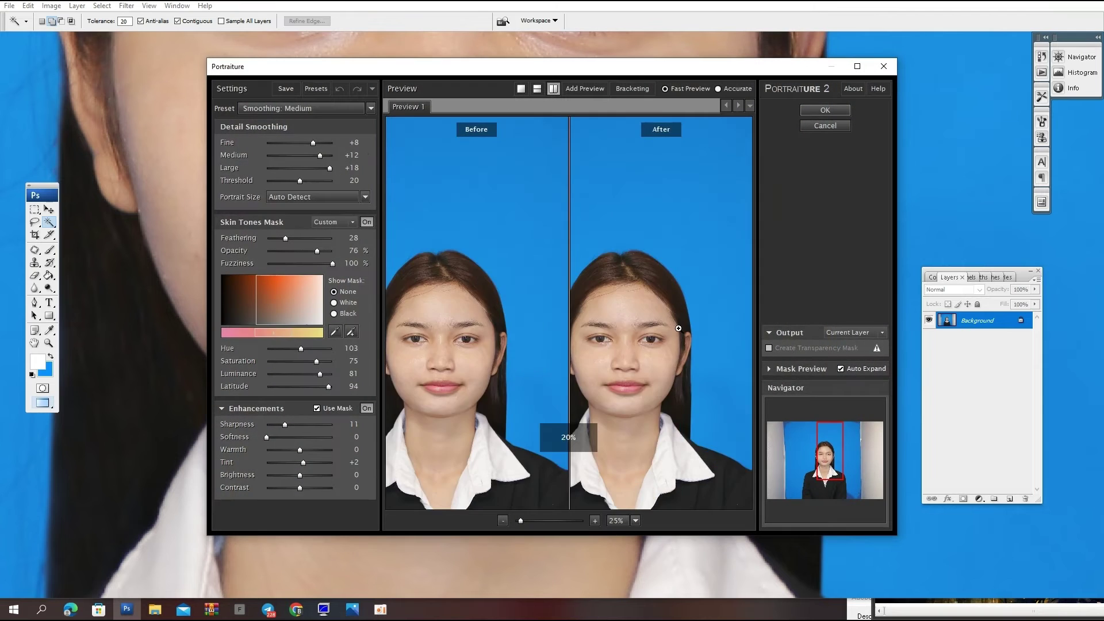
scroll(679, 328, "up", 2)
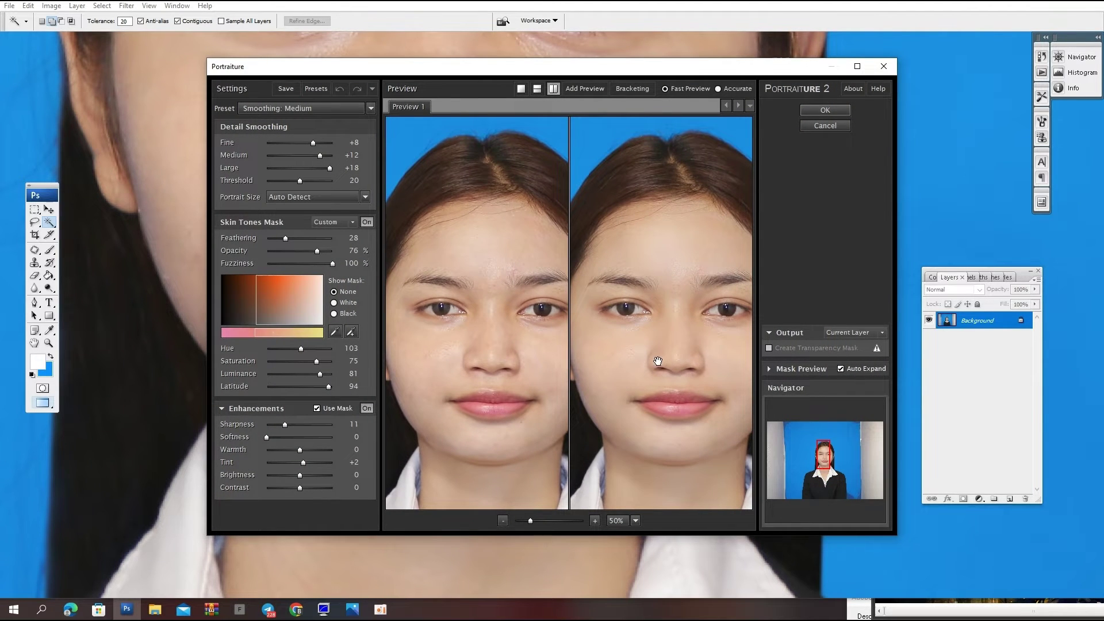
key("Return")
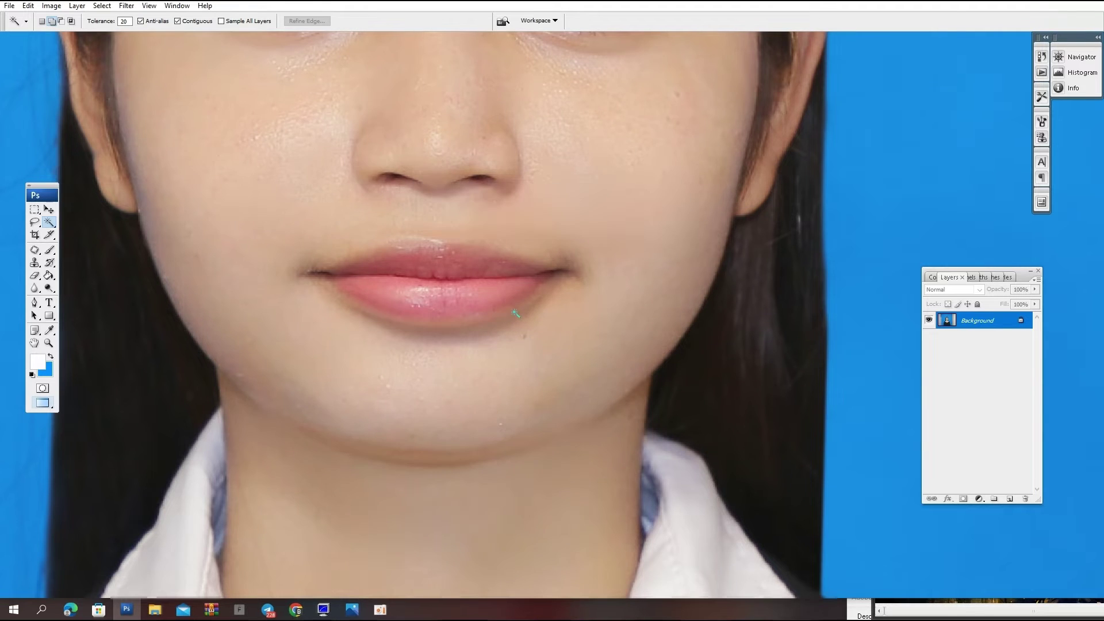
Select and feather the shaded area below the lower lip.
left_click(526, 294)
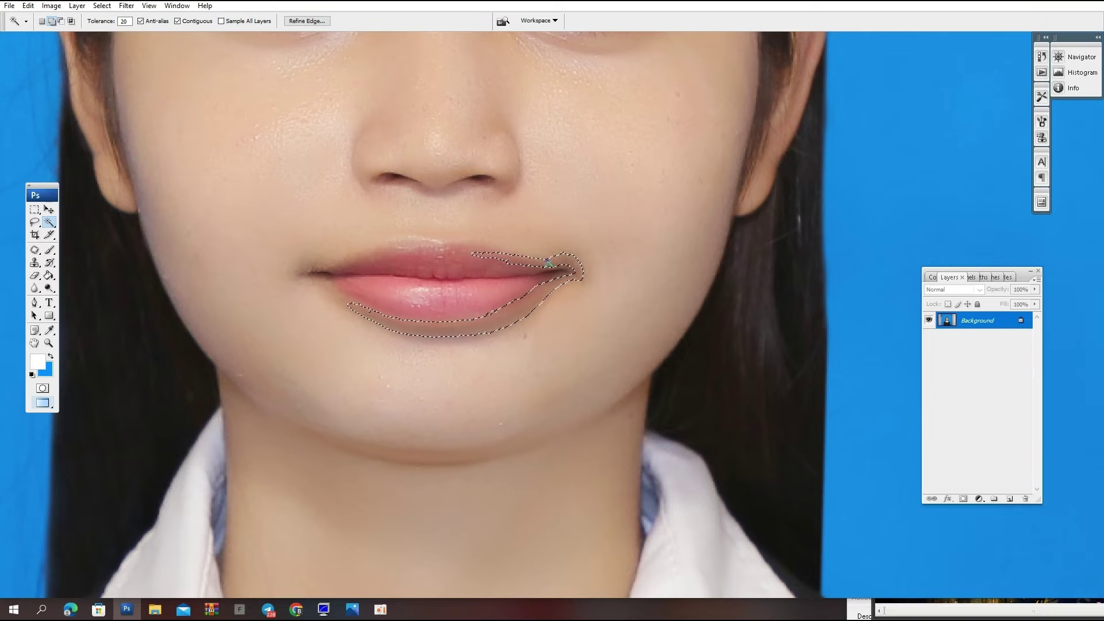
left_click(538, 253)
key("ctrl+z")
key("p")
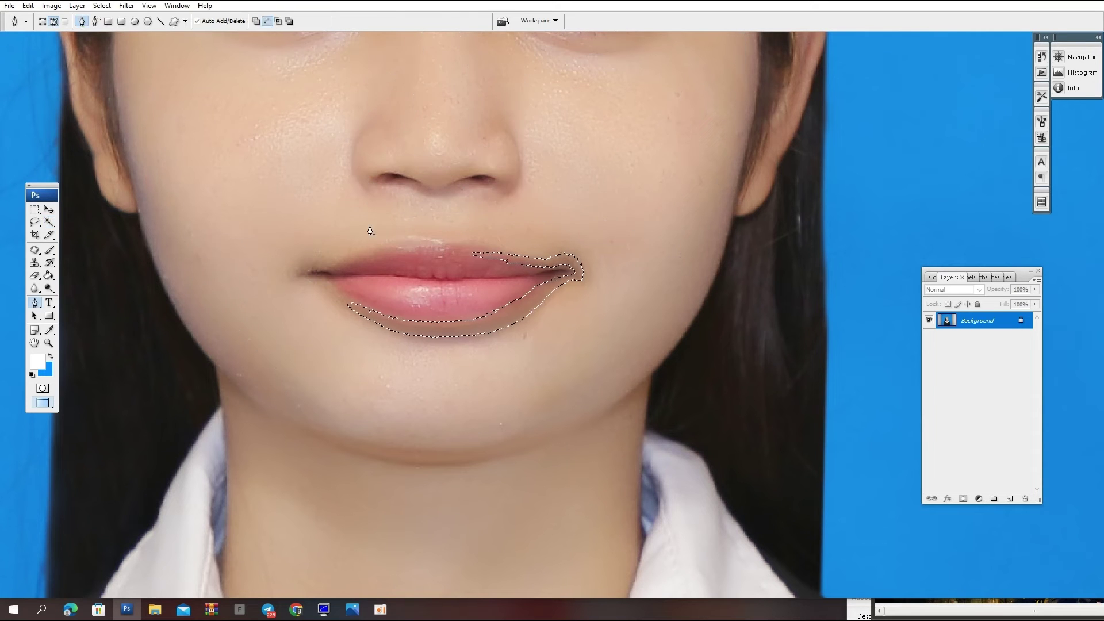
key("w")
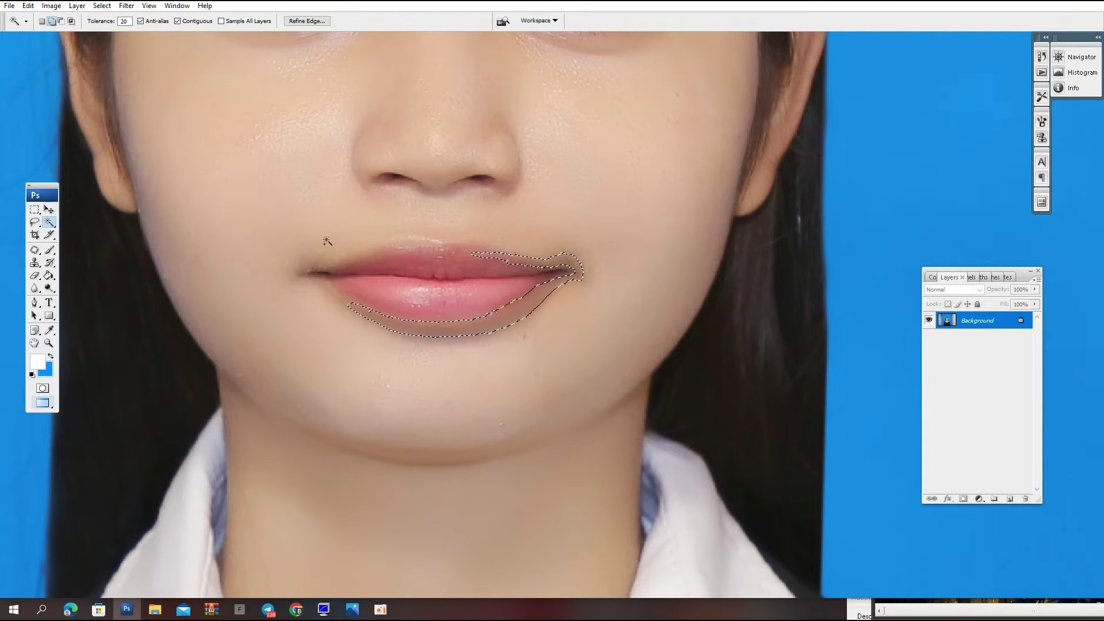
key("ctrl+alt+d")
type("10")
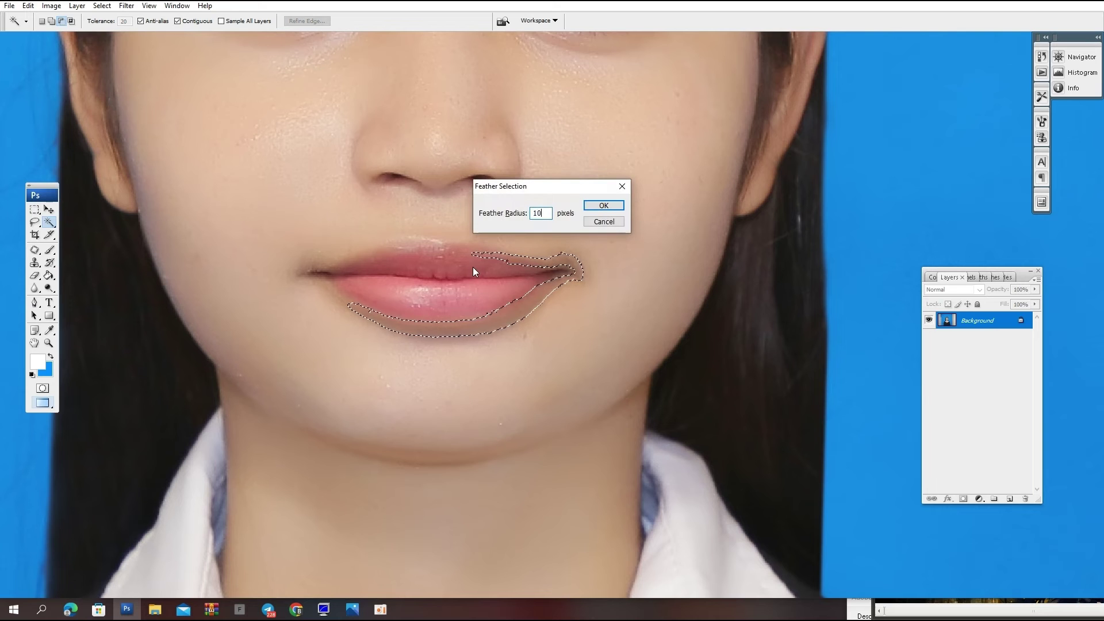
key("Return")
Brighten the lower lip with Curves, shift it toward blue with Color Balance, and deselect.
key("ctrl+m")
left_click_drag(773, 391, 785, 371)
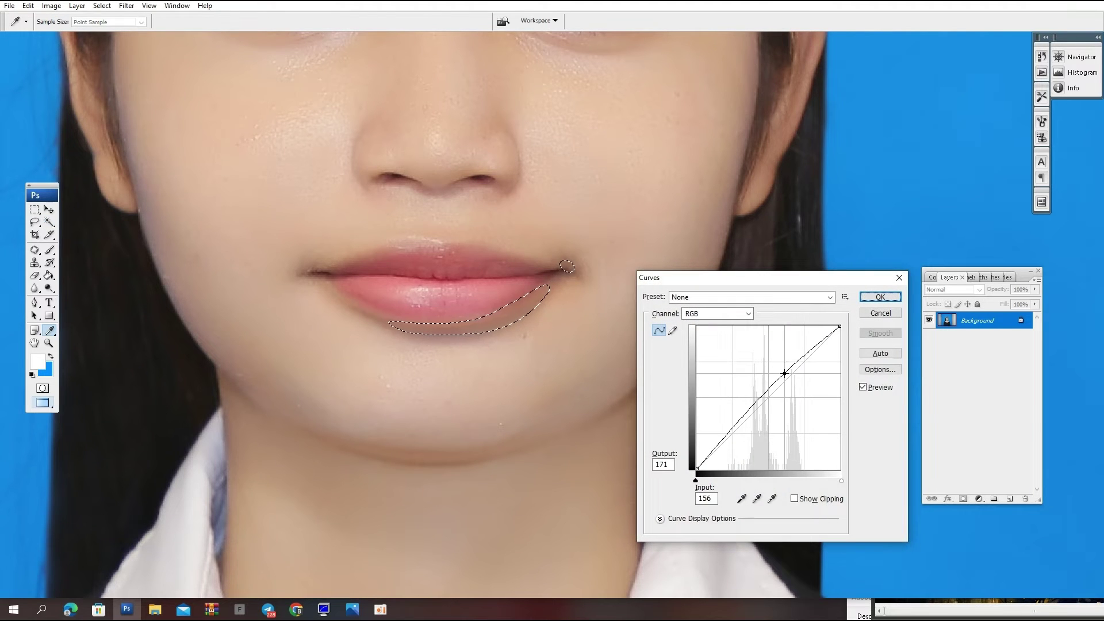
key("Return")
key("ctrl+b")
left_click_drag(936, 301, 946, 303)
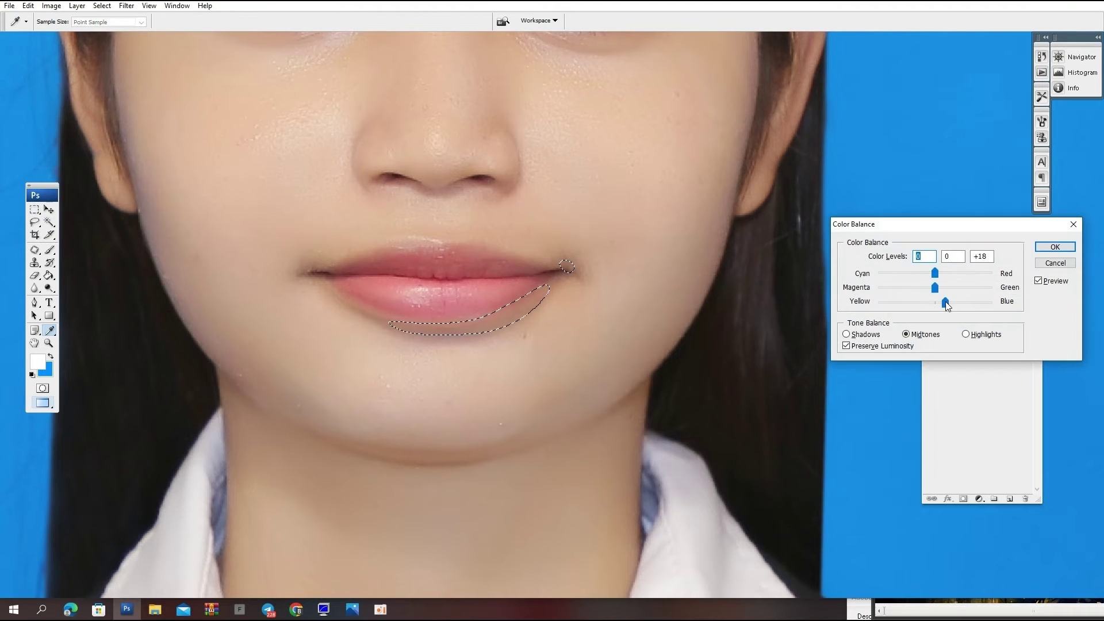
key("Return")
key("ctrl+d")
Lasso and feather the area above the upper lip, then preview a bluer Color Balance tint.
key("l")
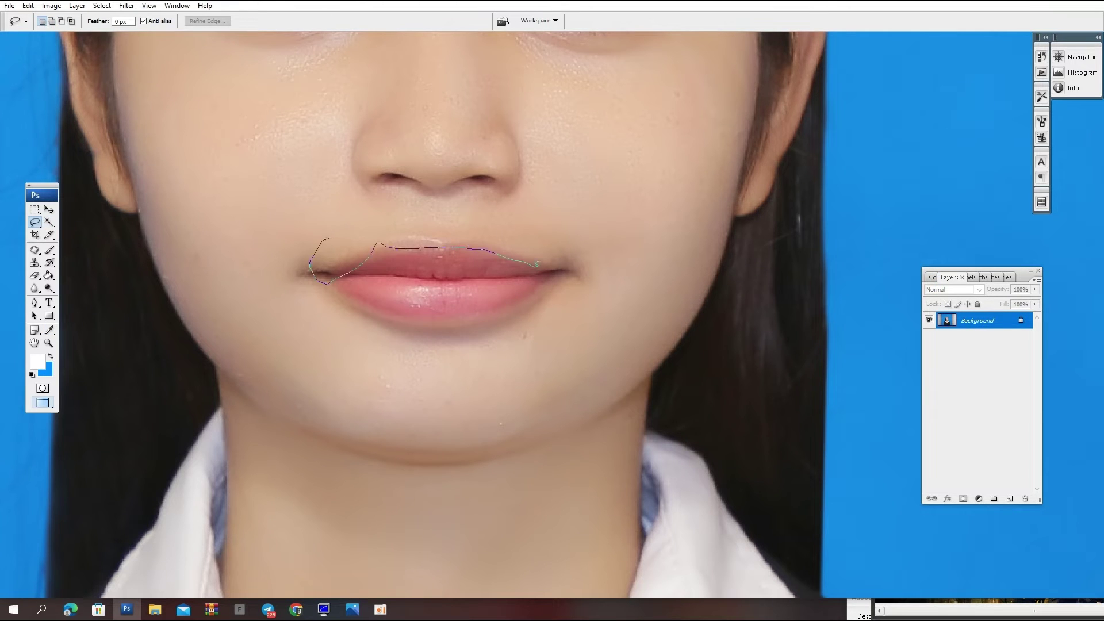
left_click_drag(502, 198, 444, 188)
key("alt+ctrl+d")
key("Return")
key("ctrl+b")
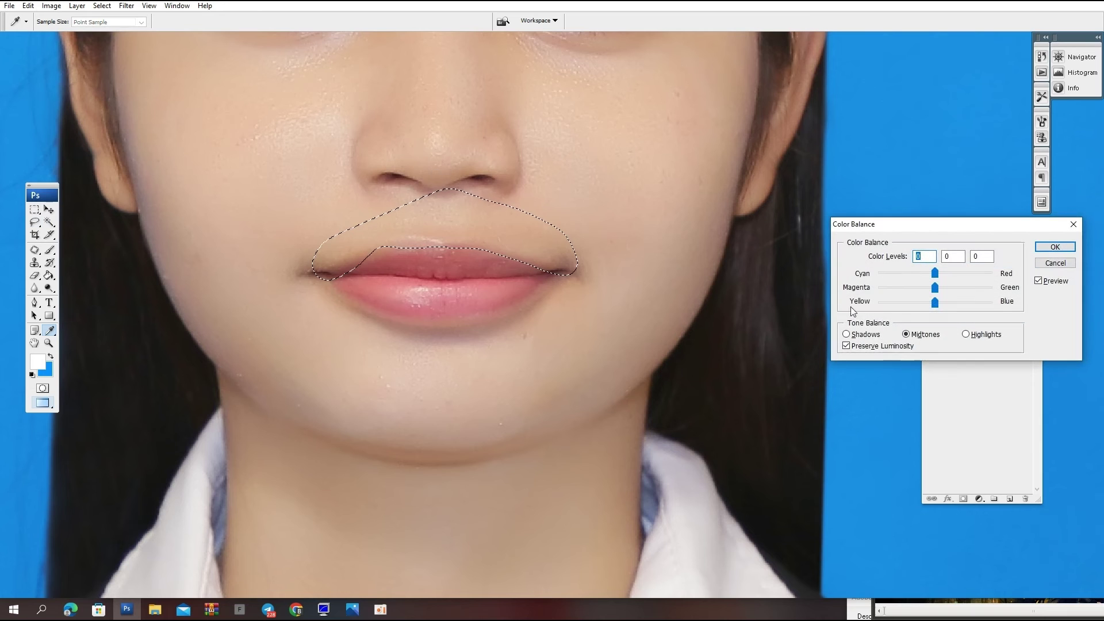
left_click_drag(935, 302, 951, 302)
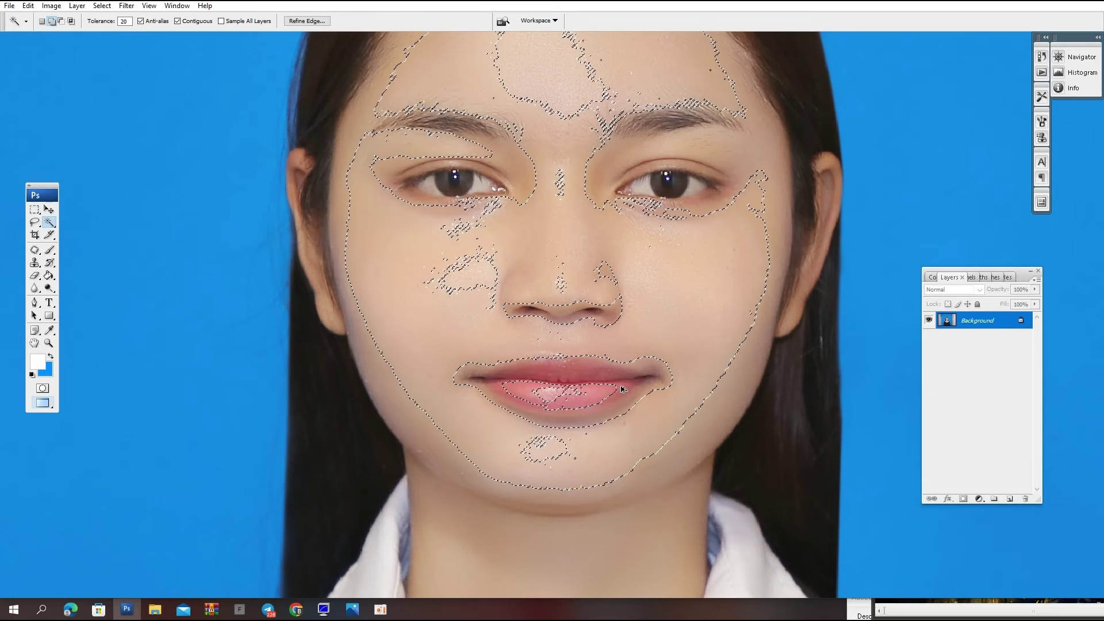
Feather the skin selection, nudge its Color Balance slightly toward magenta, and deselect.
key("ctrl+alt+d")
key("Return")
key("ctrl+alt+d")
key("Return")
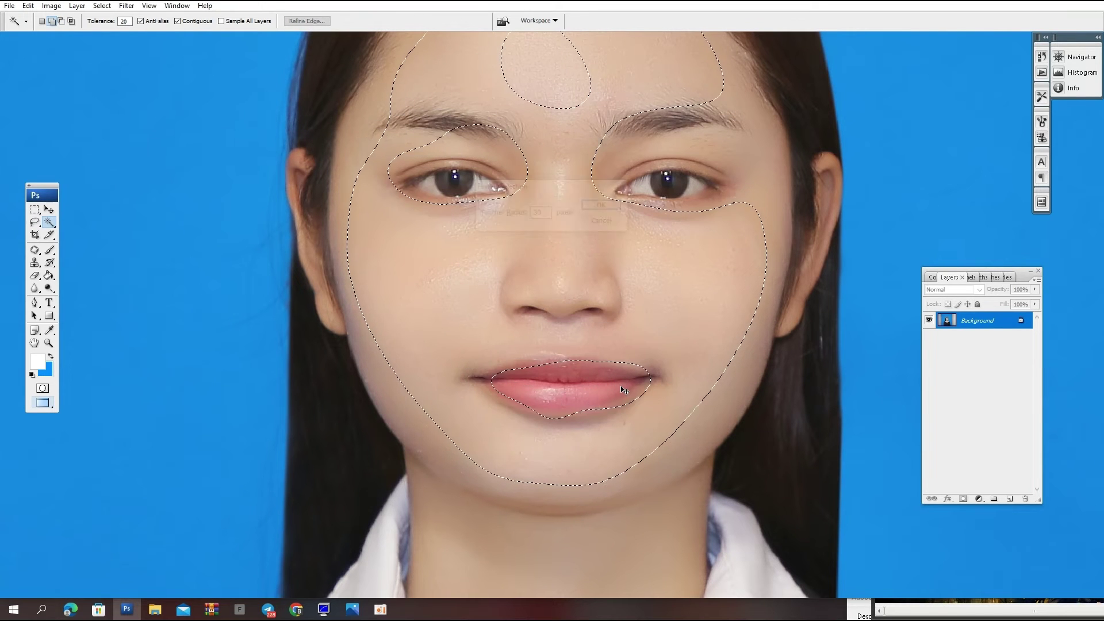
key("ctrl+b")
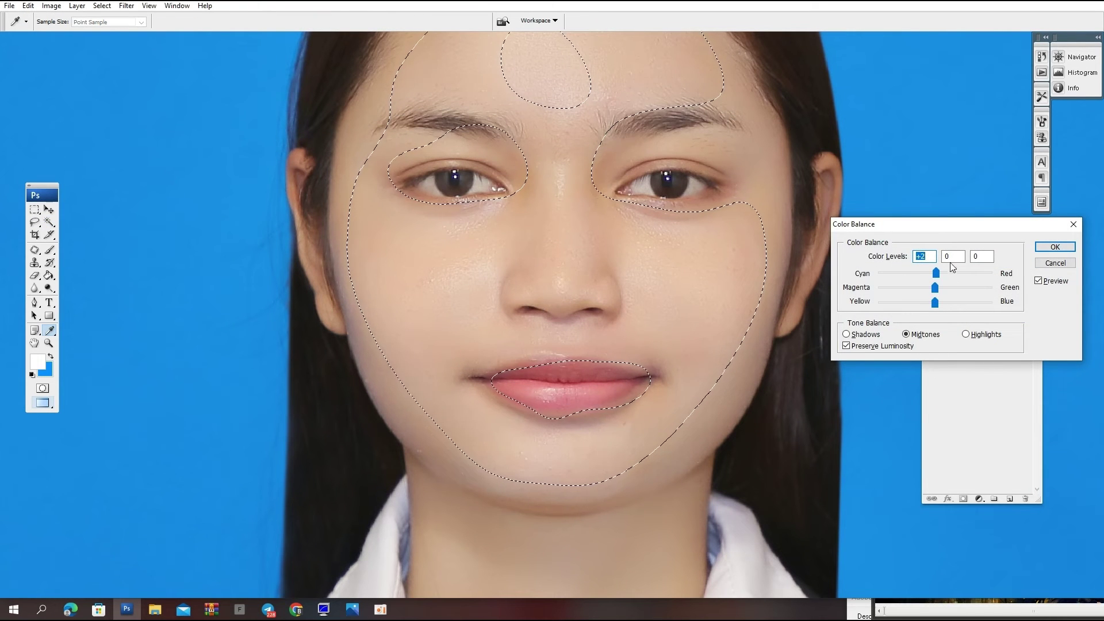
left_click_drag(935, 287, 933, 288)
key("Return")
key("ctrl+d")
Set up the Dodge tool with an enlarged brush and fit the photo on screen.
key("ctrl+minus")
key("o")
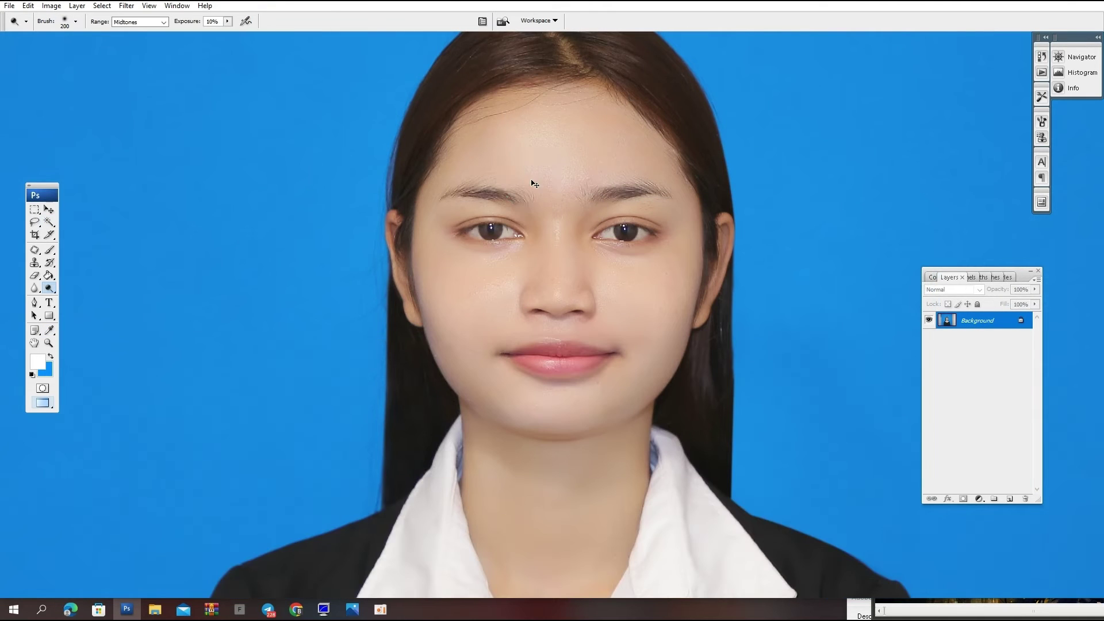
key("ctrl+minus")
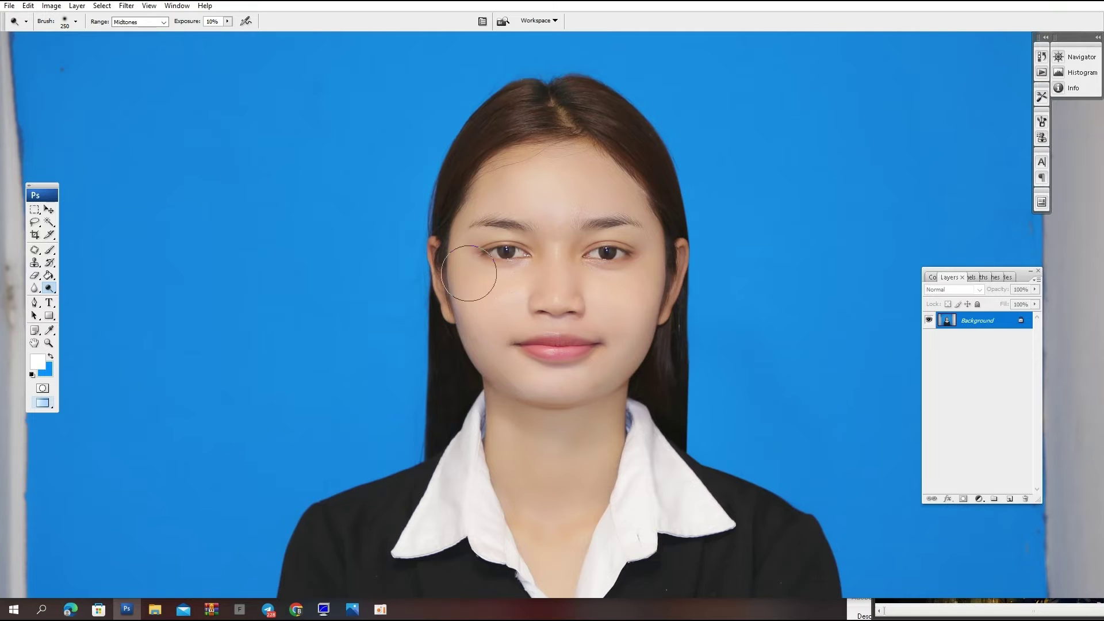
key("bracketright")
key("bracketright")
key("bracketright")
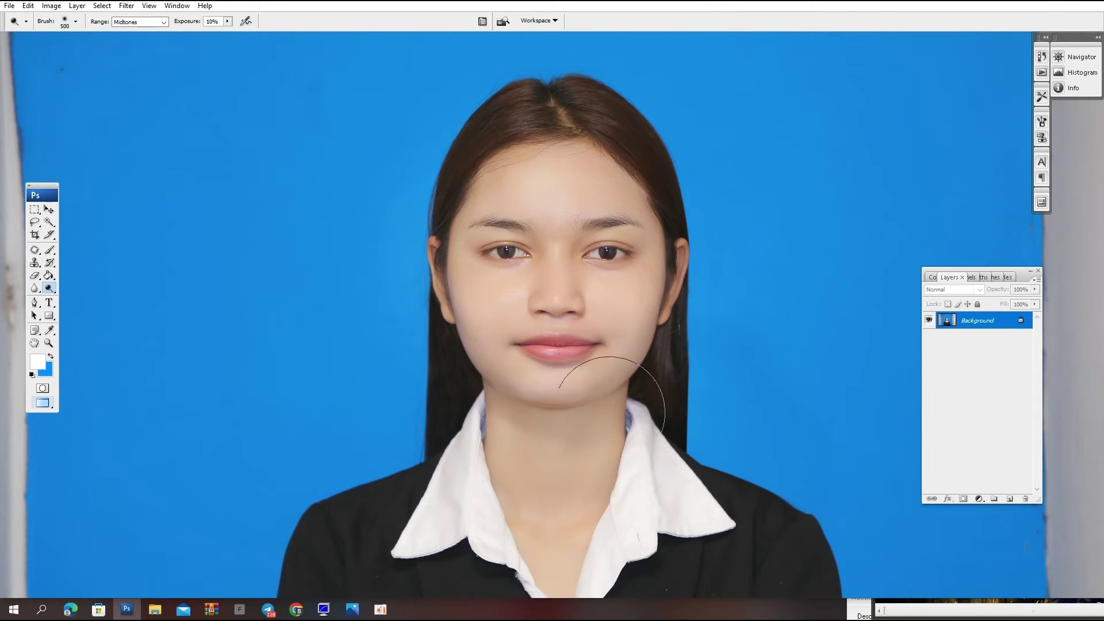
key("ctrl+0")
Crop to the 20x25 preset, framing the head and shoulders slightly lower.
key("c")
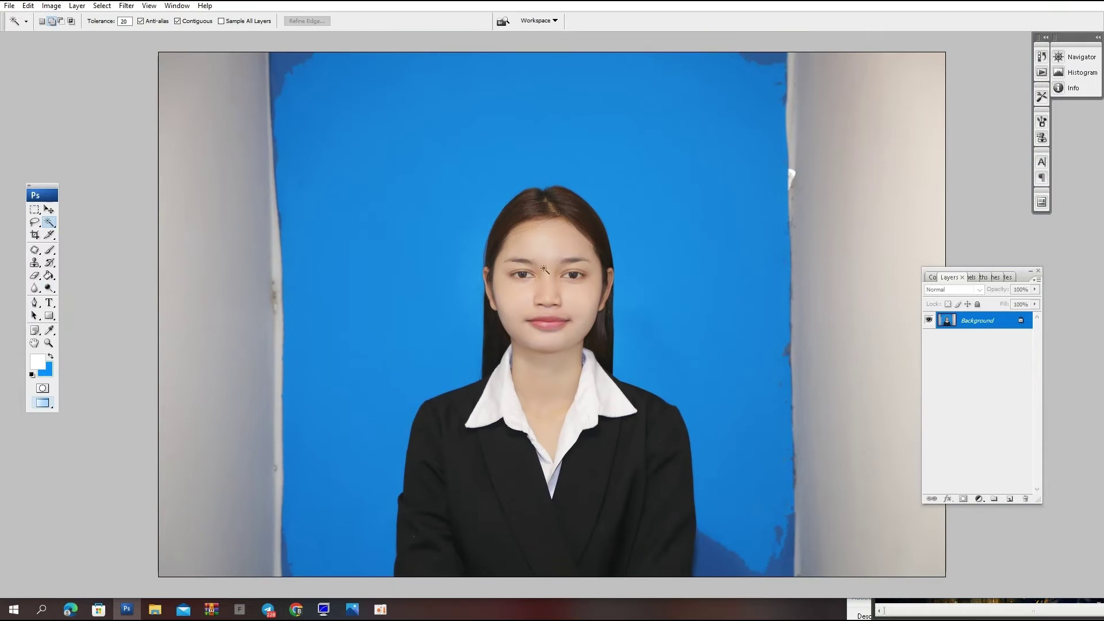
left_click(26, 22)
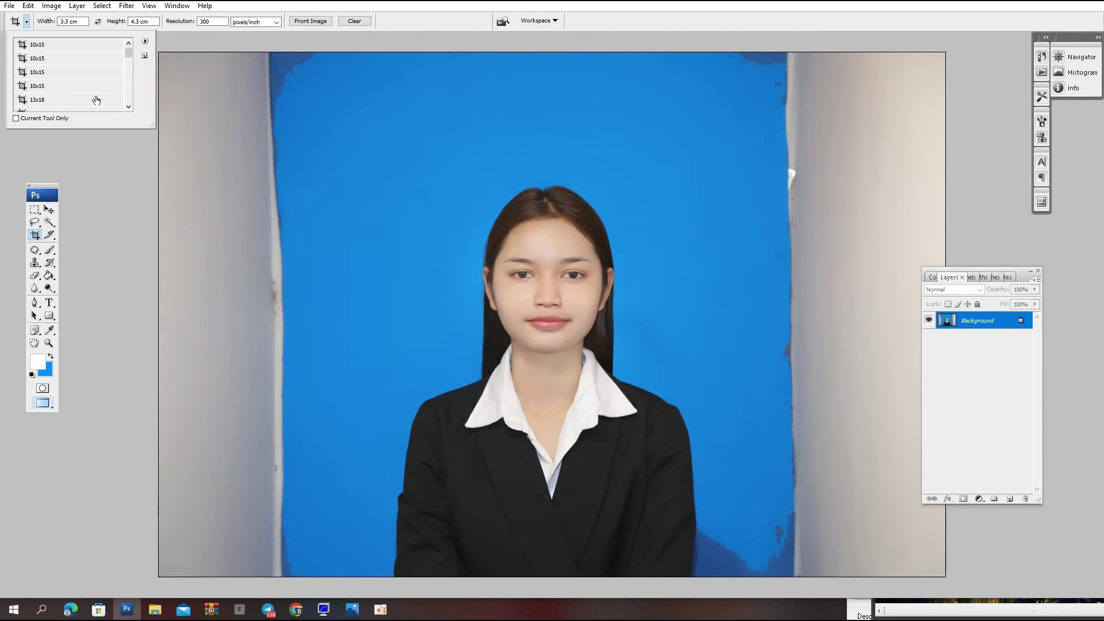
scroll(92, 63, "down", 1)
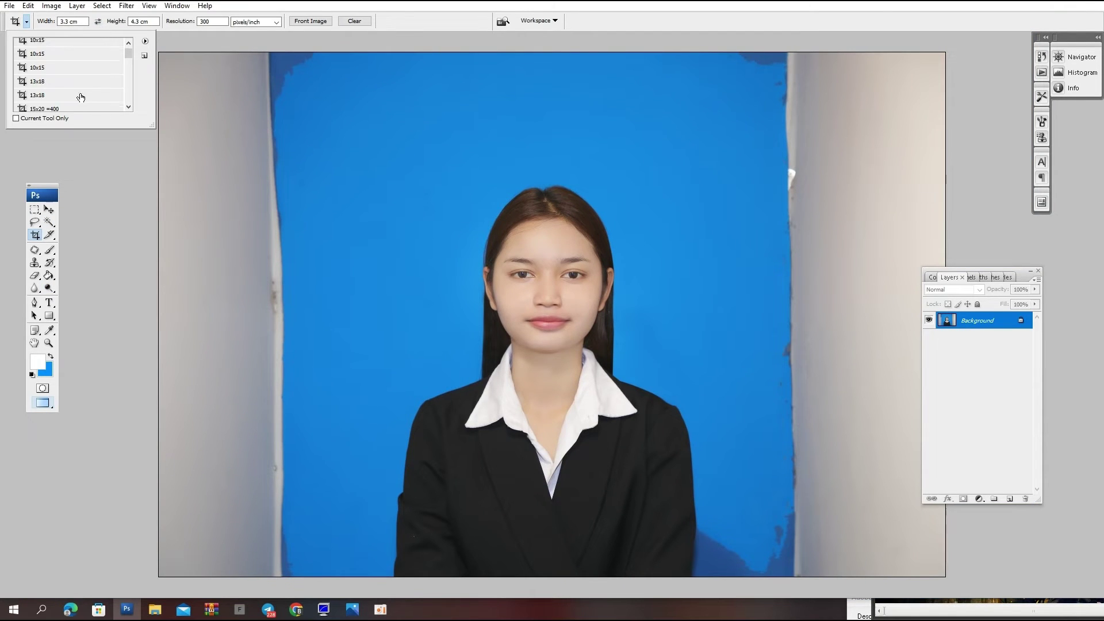
scroll(104, 81, "down", 1)
left_click(106, 91)
scroll(106, 86, "down", 1)
scroll(106, 87, "down", 1)
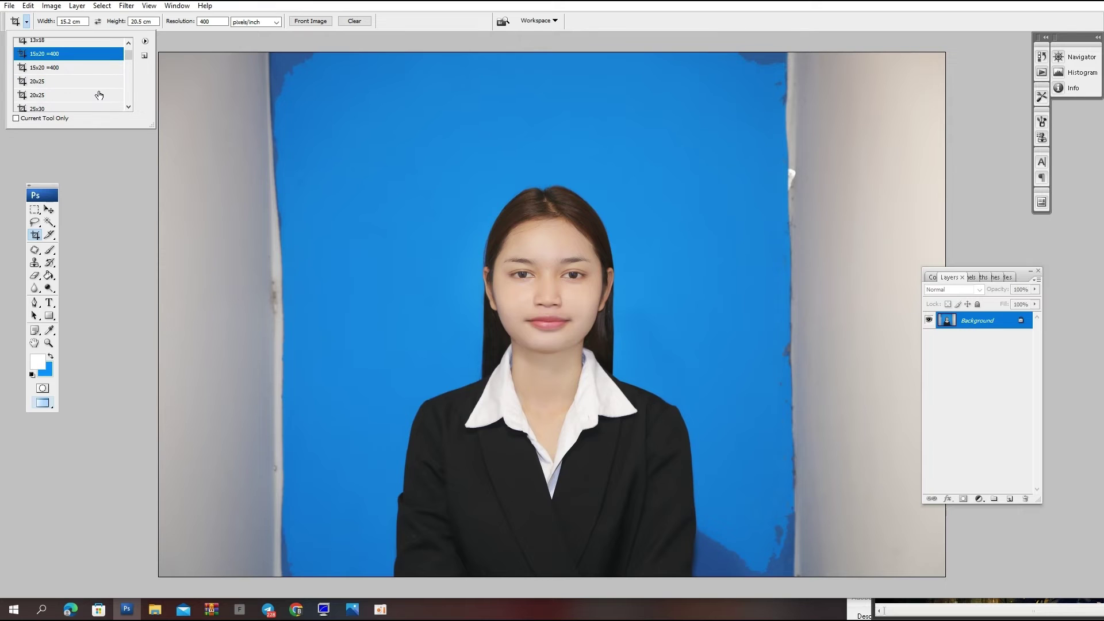
scroll(106, 87, "down", 1)
left_click(107, 91)
left_click_drag(413, 151, 609, 402)
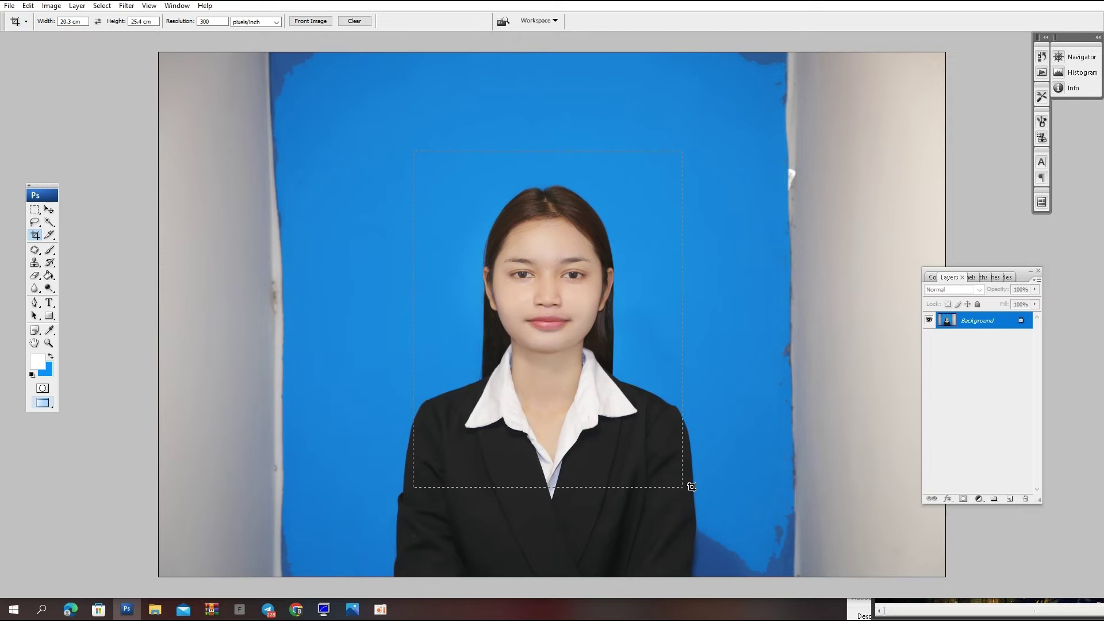
mouse_move(698, 505)
left_mouse_down()
mouse_move(681, 525)
mouse_move(687, 513)
left_mouse_up()
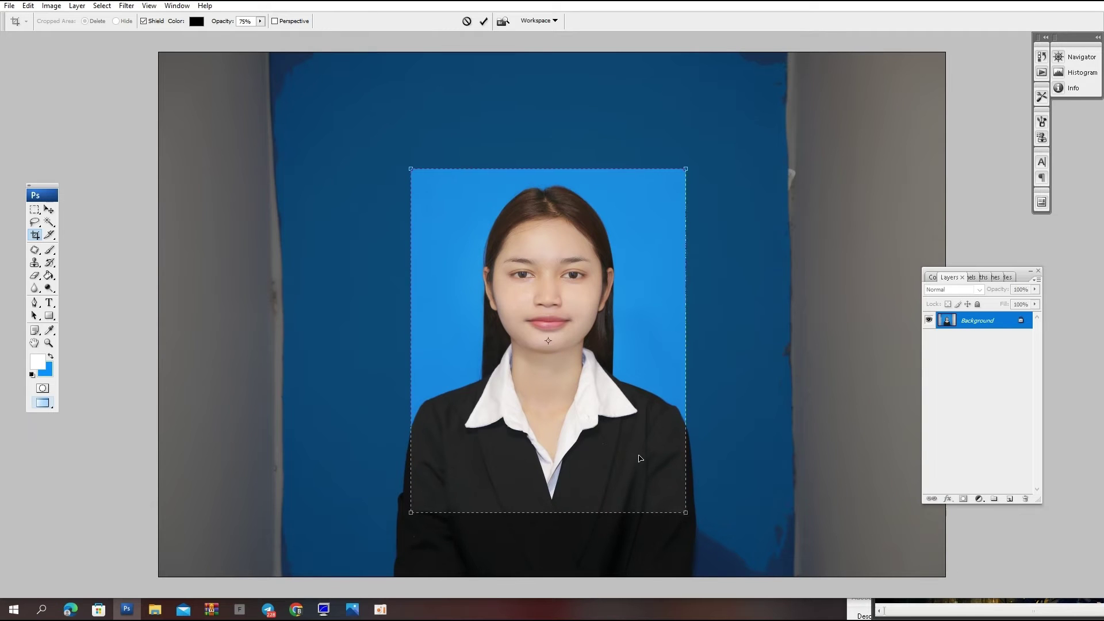
key("Return")
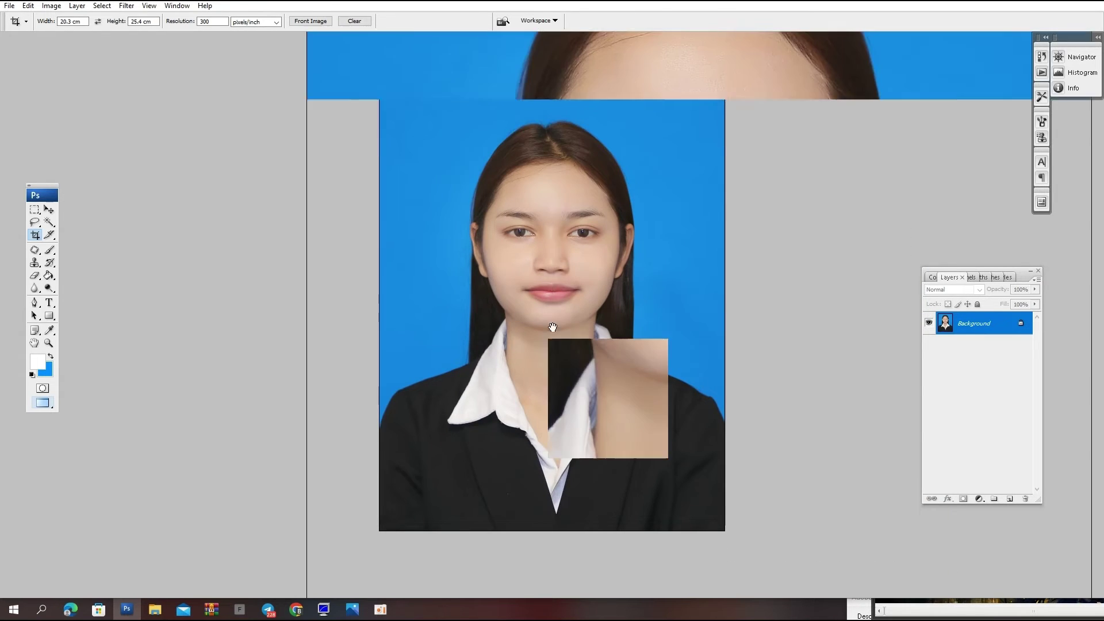
Zoom in and scroll to inspect the cropped face.
key("ctrl+plus")
scroll(557, 213, "down", 2)
scroll(567, 254, "down", 1)
scroll(618, 204, "down", 1)
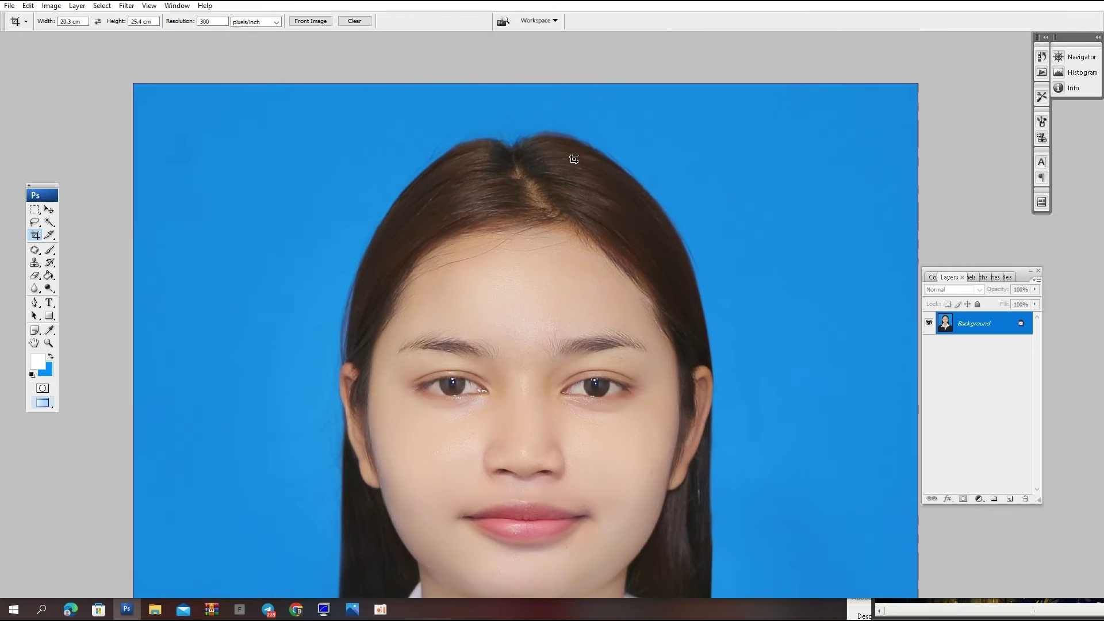
scroll(577, 163, "down", 1)
scroll(577, 162, "down", 2)
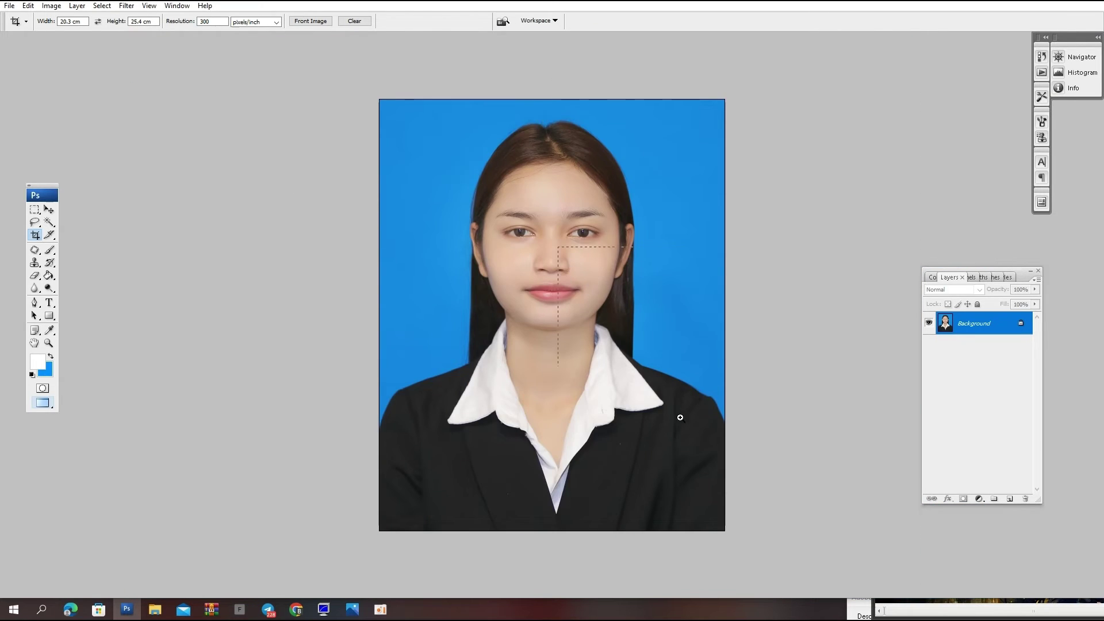
scroll(564, 333, "up", 3)
Try Magic Wand selections on the cheek and face skin, clearing each one.
key("w")
left_click(451, 227)
key("ctrl+d")
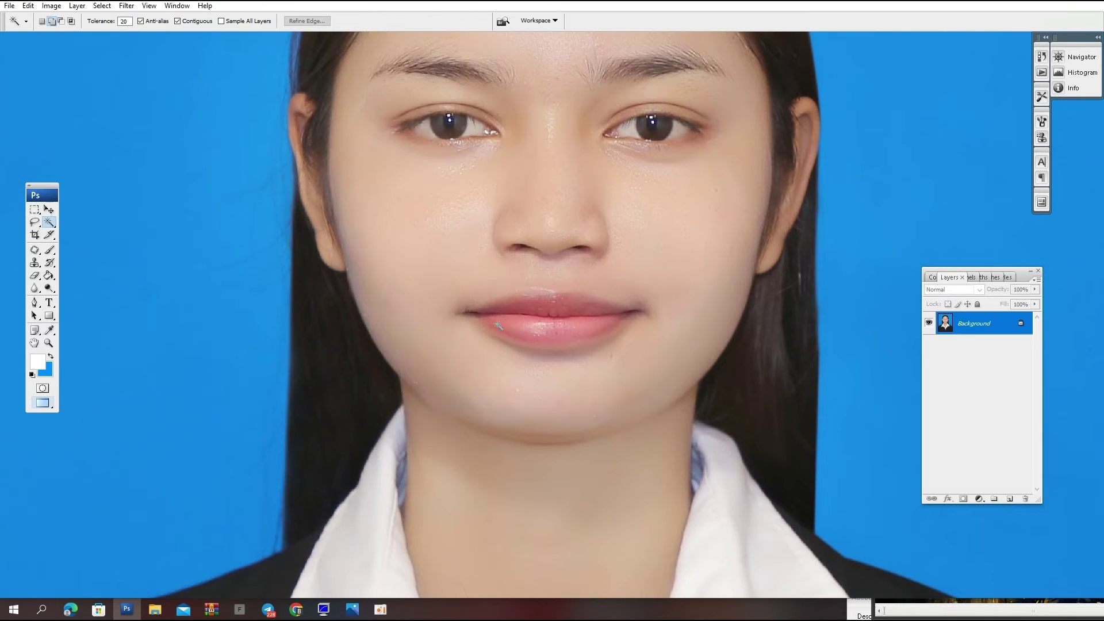
left_click(625, 373)
key("ctrl+d")
left_click(661, 266)
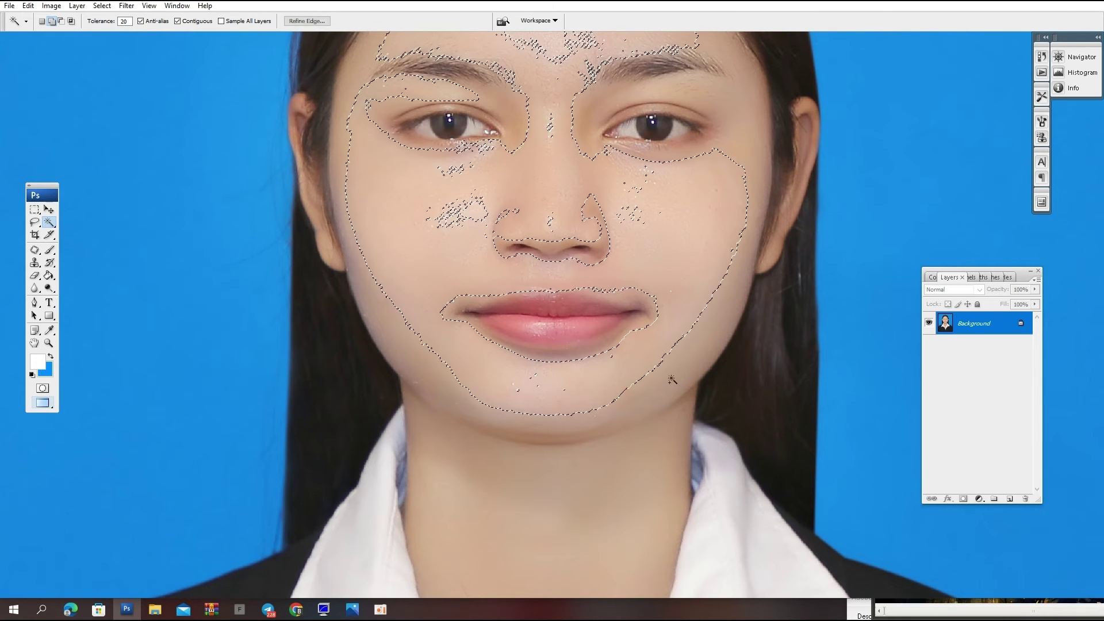
key("ctrl+d")
Apply Portraiture smoothing with Warmth +3 and view the whole portrait.
left_click(126, 5)
mouse_move(147, 279)
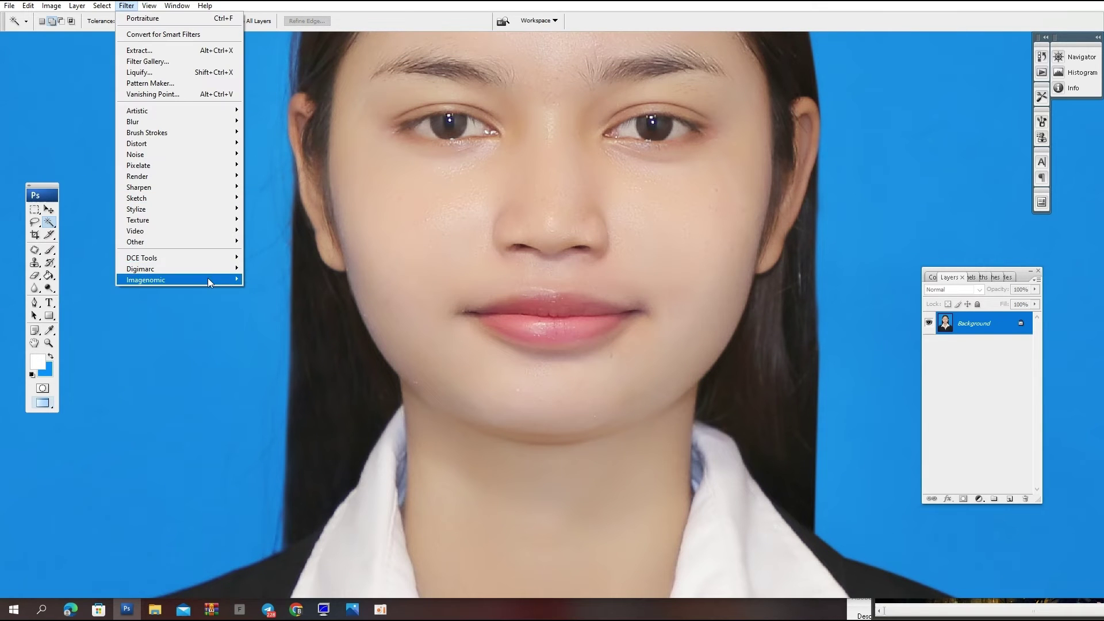
left_click(258, 281)
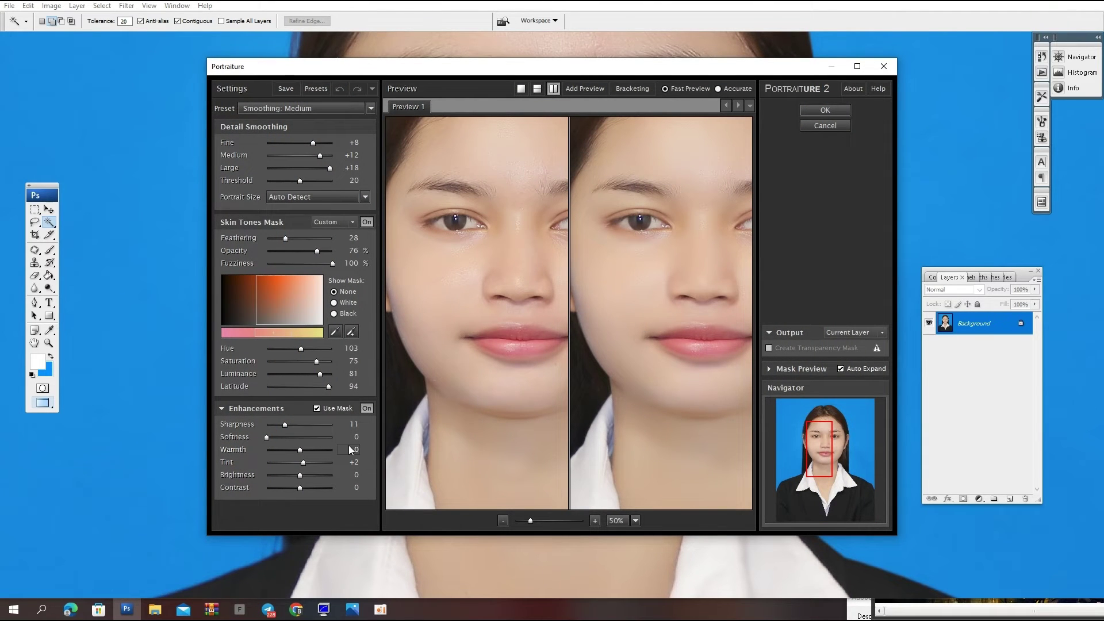
key("Up")
key("Return")
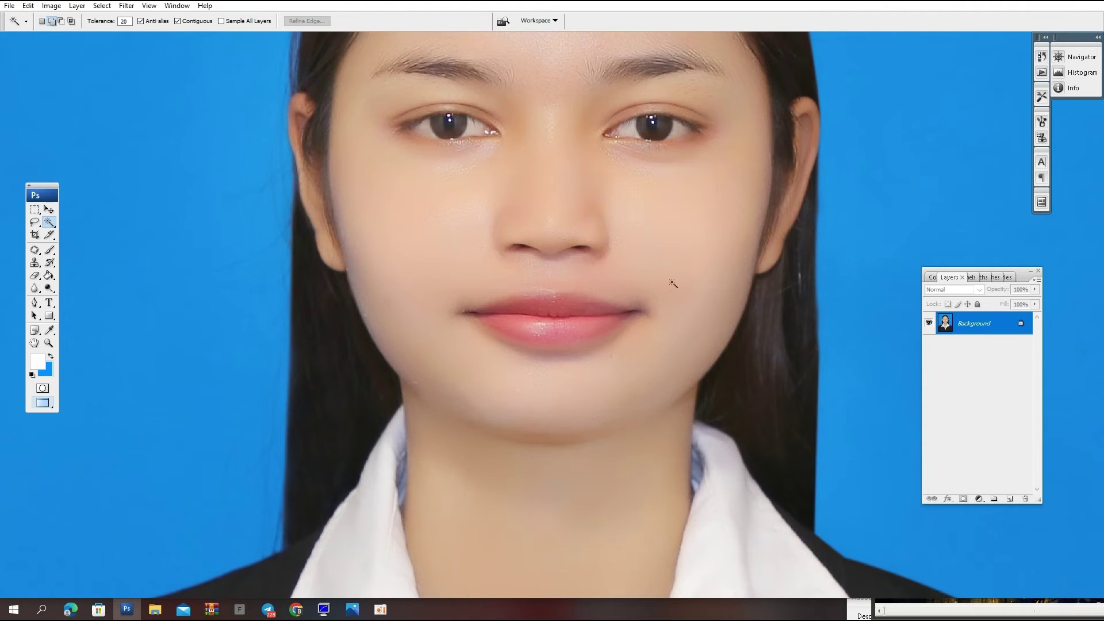
key("ctrl+0")
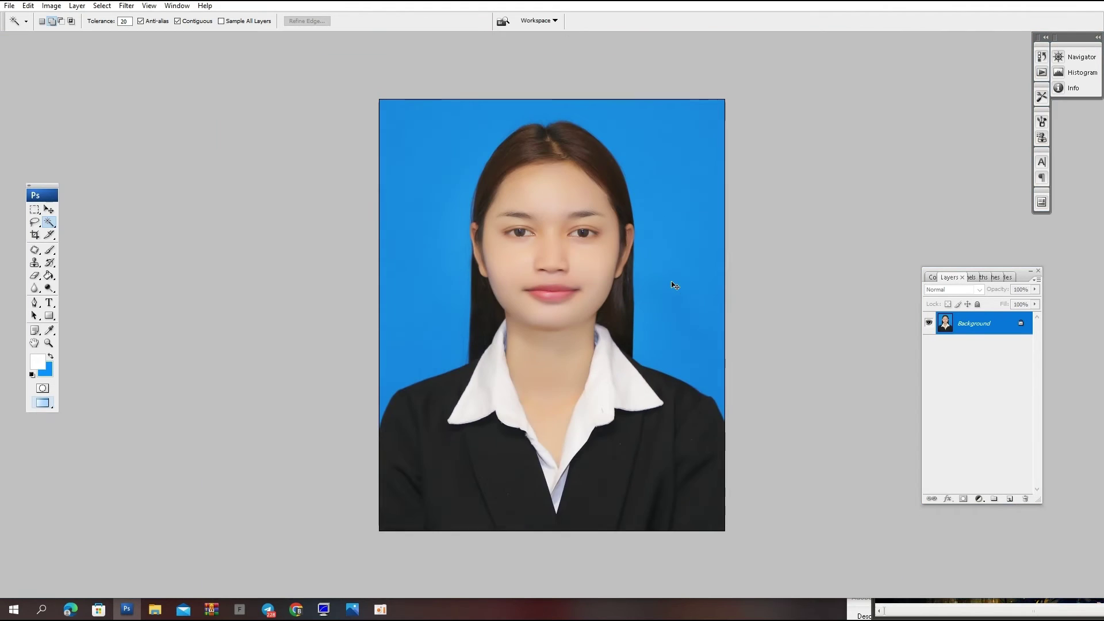
Zoom in and Magic Wand the face skin and both cheeks.
key("ctrl+plus")
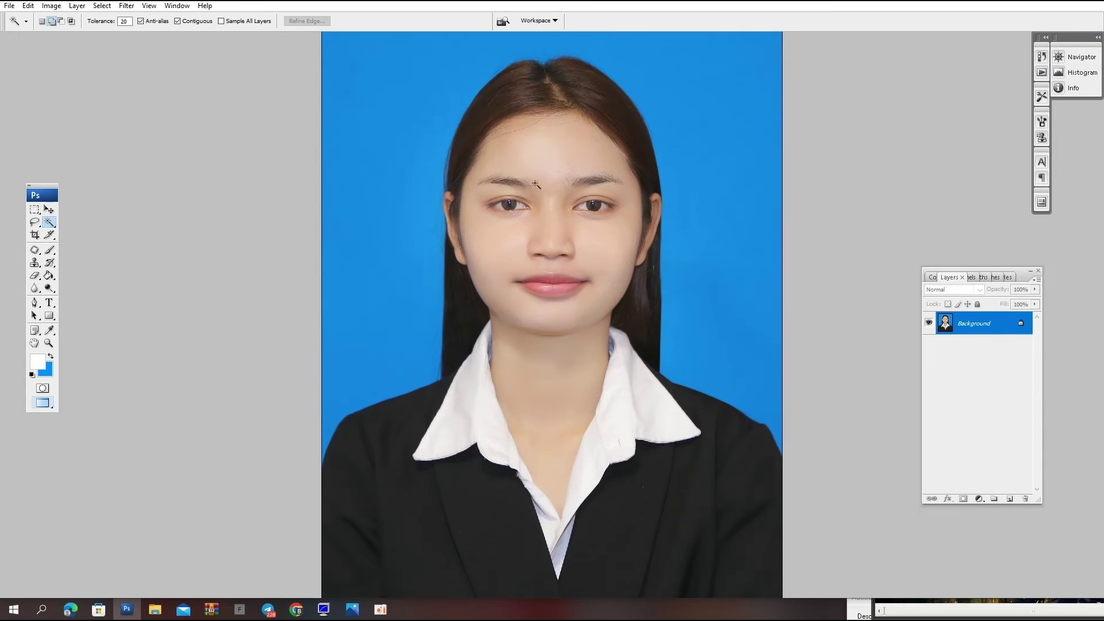
key("ctrl+m")
key("Escape")
key("w")
left_click(594, 283)
left_click(604, 299)
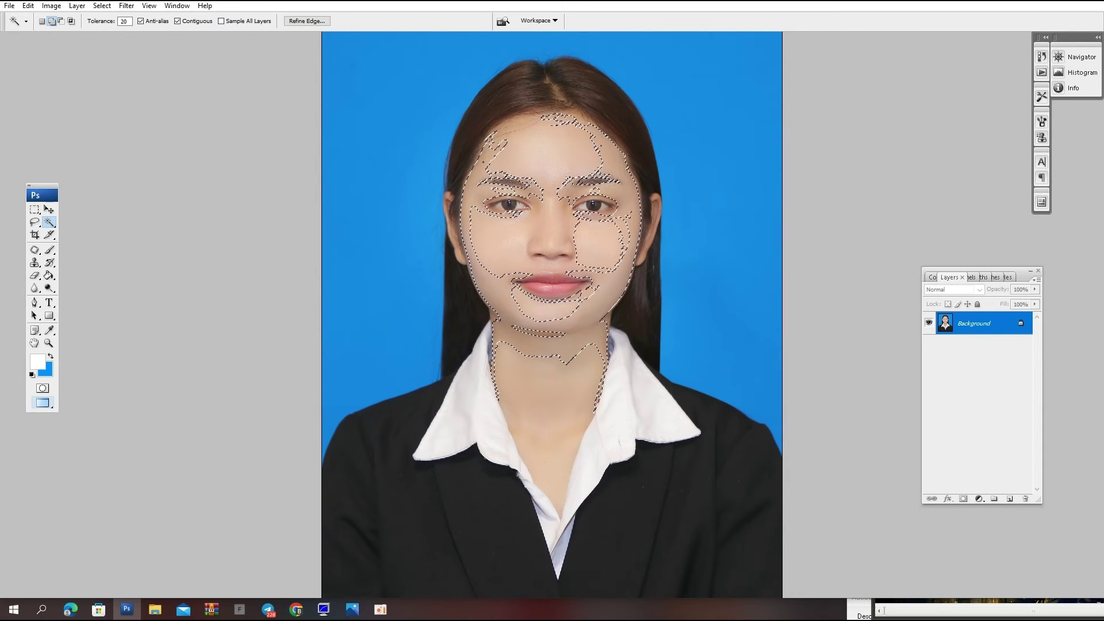
key("ctrl+d")
left_click(598, 242)
left_click(513, 242)
Reselect the whole face skin and feather the selection.
left_click(599, 313)
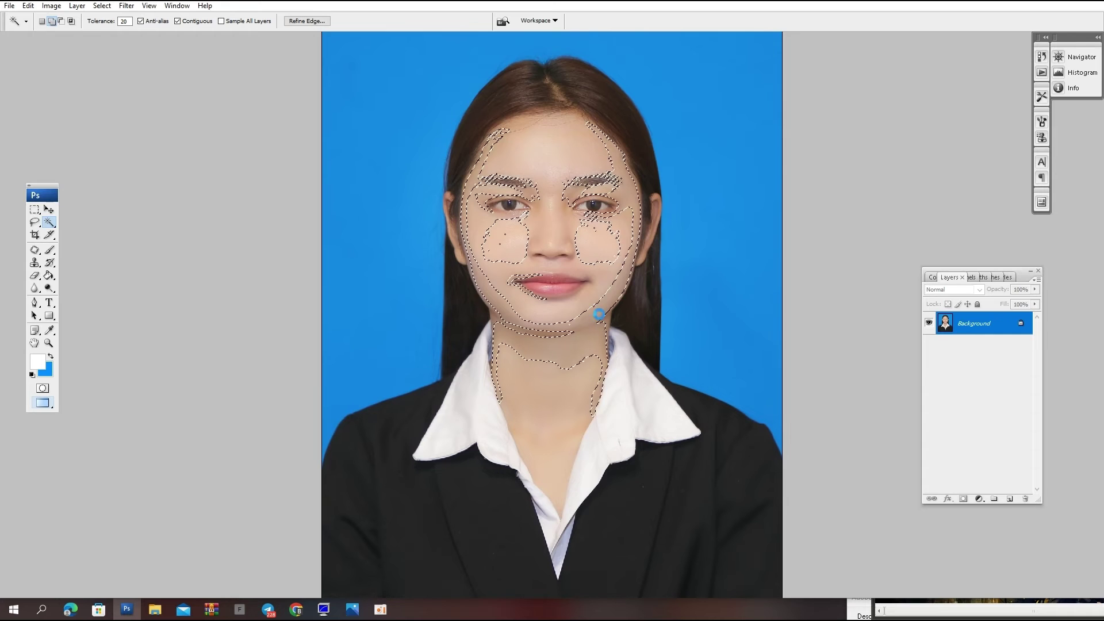
key("ctrl+d")
left_click(583, 320)
key("ctrl+d")
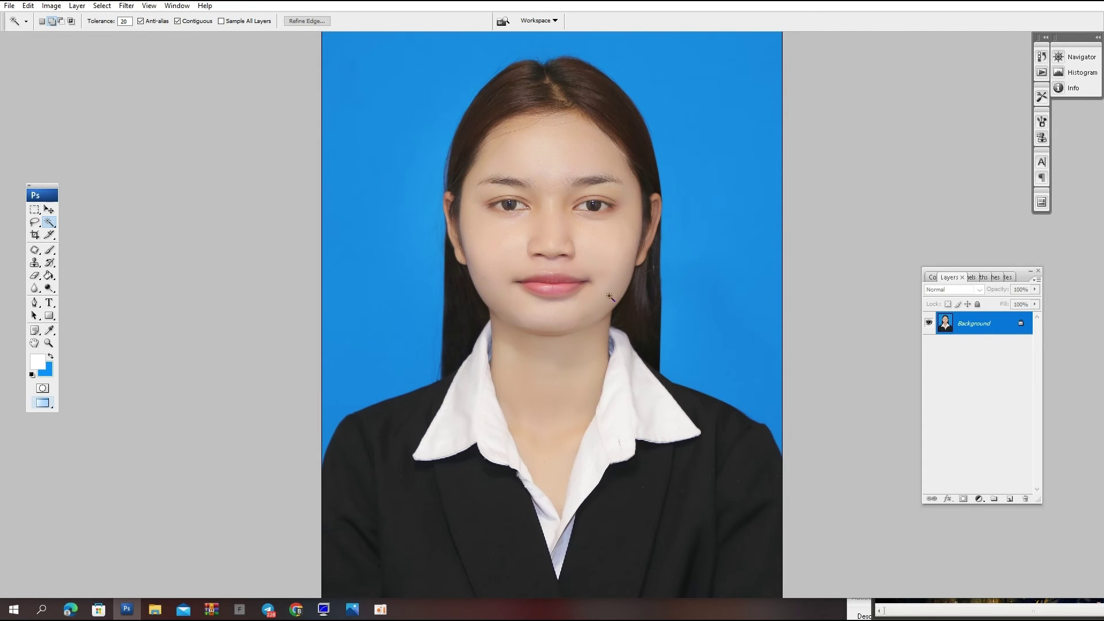
left_click(605, 273)
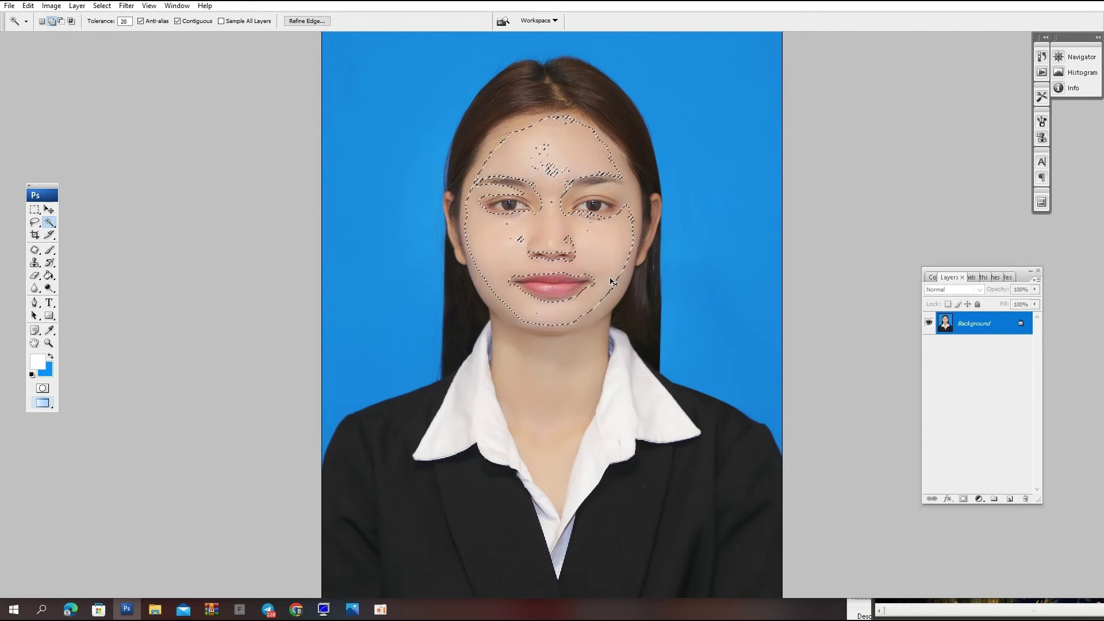
key("ctrl+alt+d")
key("Return")
key("ctrl+alt+d")
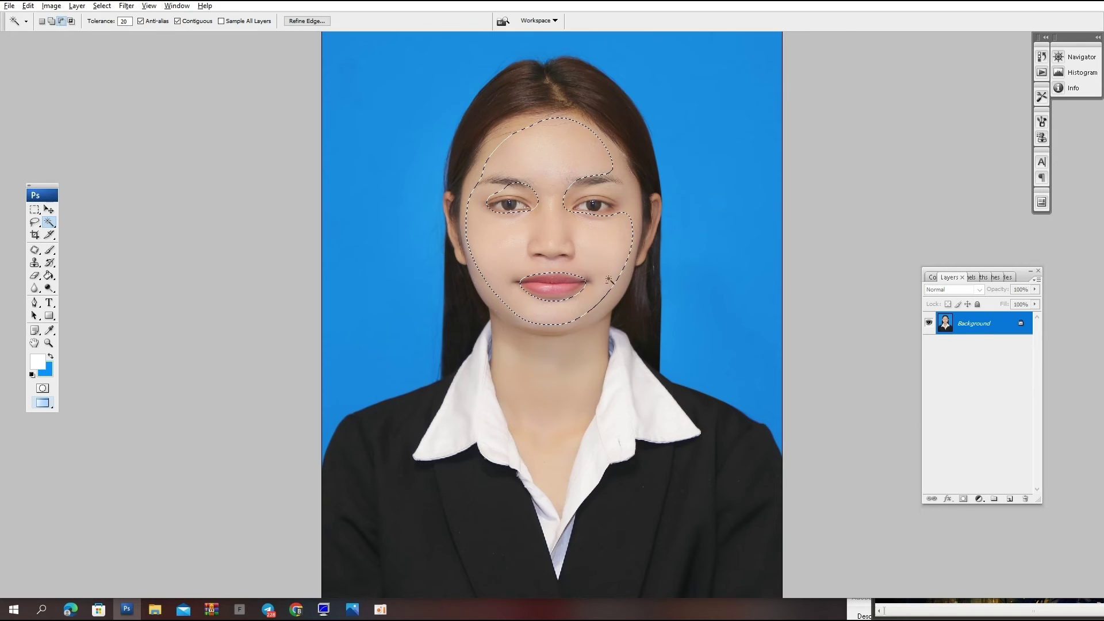
Warm the face with a Warming Filter (85) photo filter at 25% density.
key("alt+i")
key("a")
key("h")
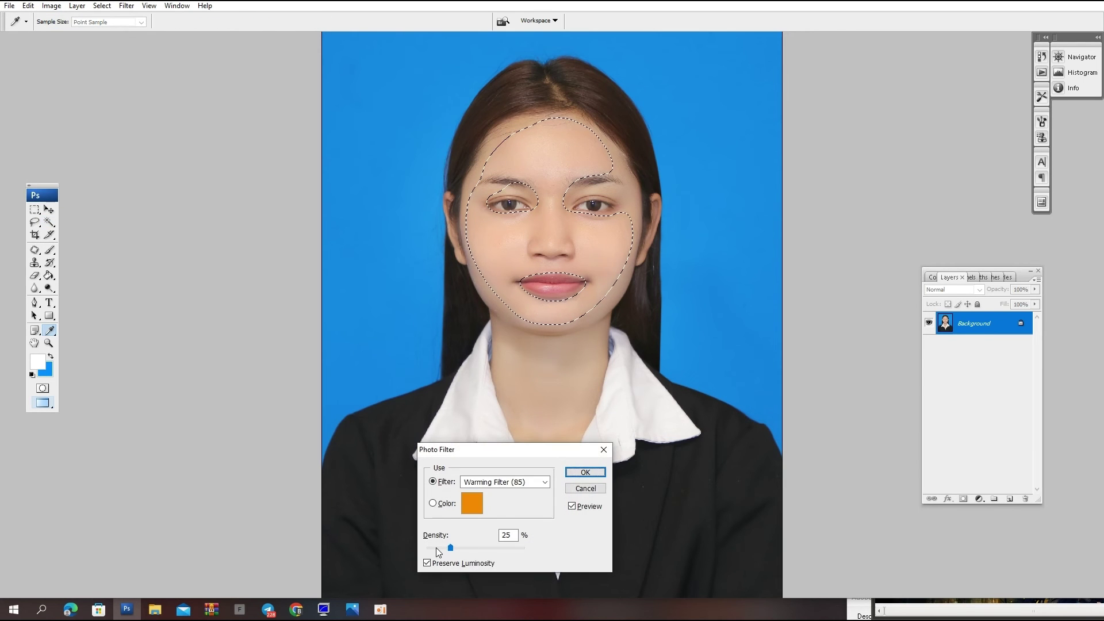
key("Return")
Apply a Color Balance adjustment to the face and deselect.
key("ctrl+b")
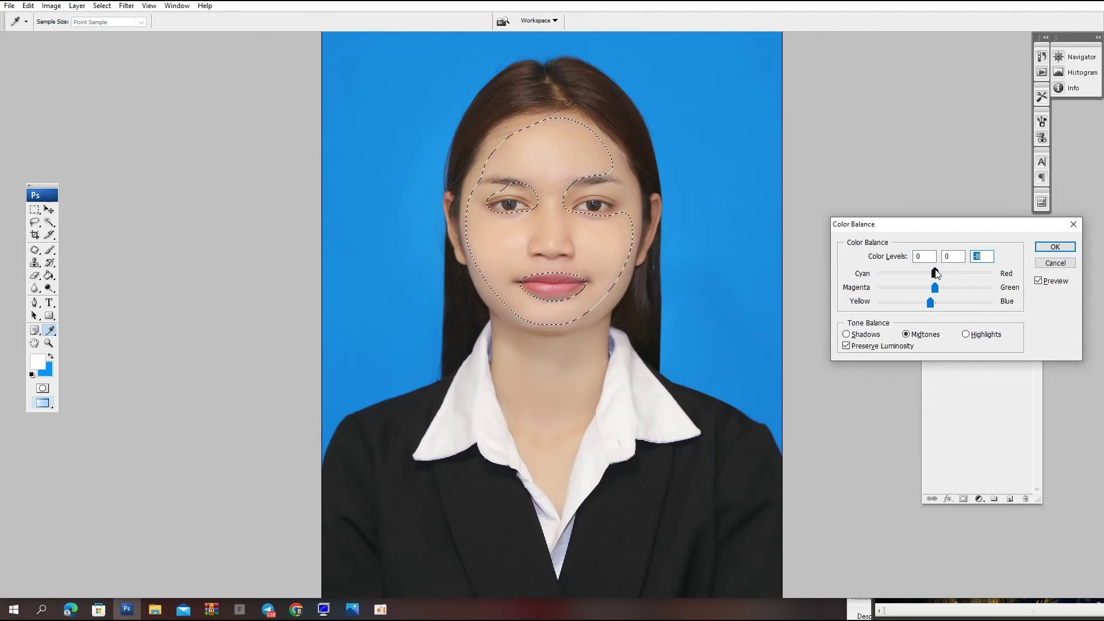
key("Return")
key("ctrl+d")
key("ctrl+minus")
key("o")
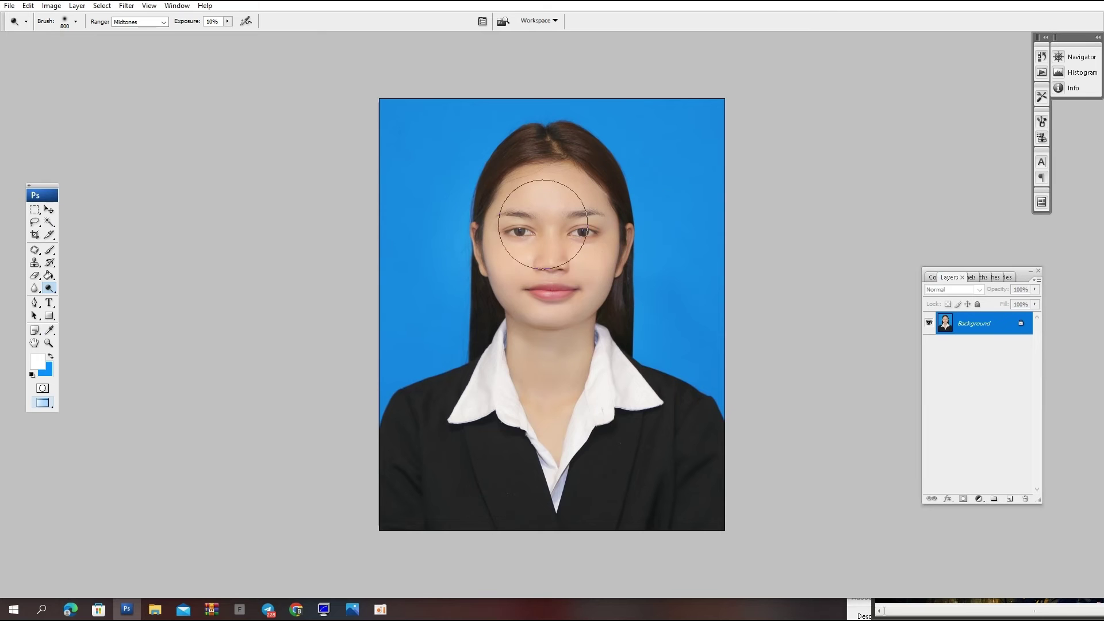
Dodge-brush the skin across the face and neck to lighten it.
mouse_move(543, 224)
left_mouse_down()
mouse_move(530, 133)
mouse_move(547, 247)
mouse_move(546, 370)
mouse_move(602, 269)
mouse_move(615, 212)
left_mouse_up()
key("ctrl+plus")
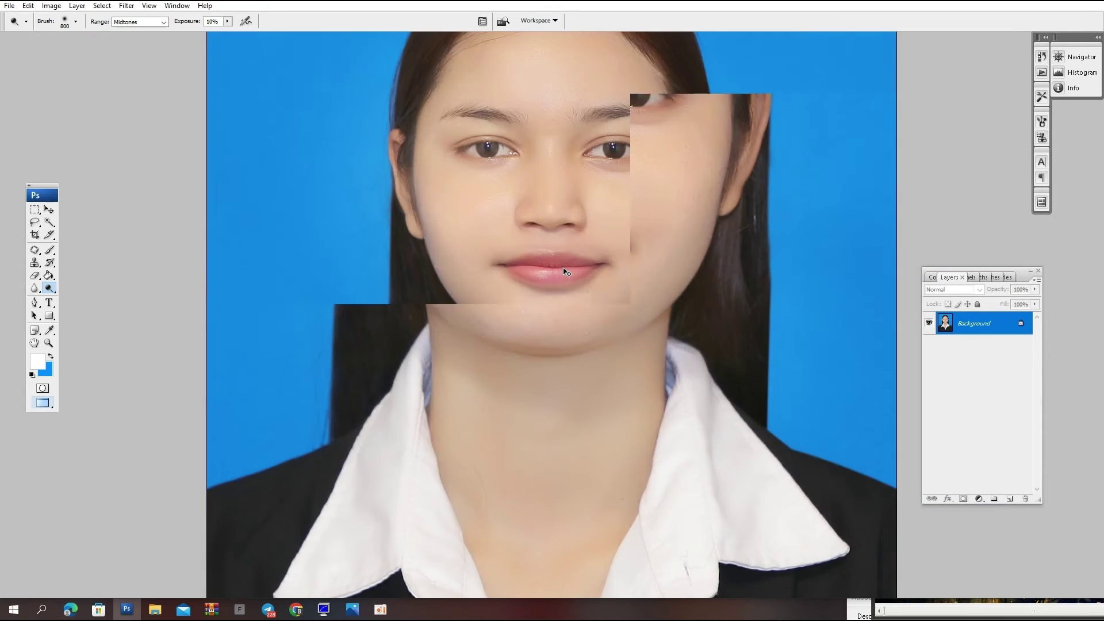
key("ctrl+minus")
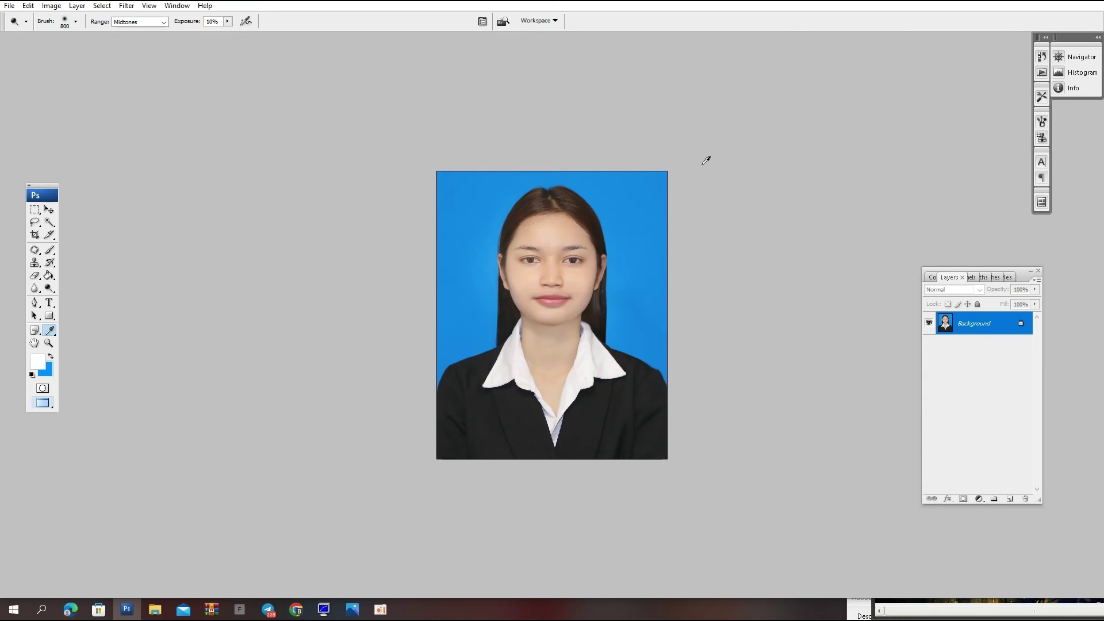
Deepen the Blacks with Selective Color, Black at +12.
key("alt+i")
key("a")
key("s")
left_click(853, 219)
left_click(843, 303)
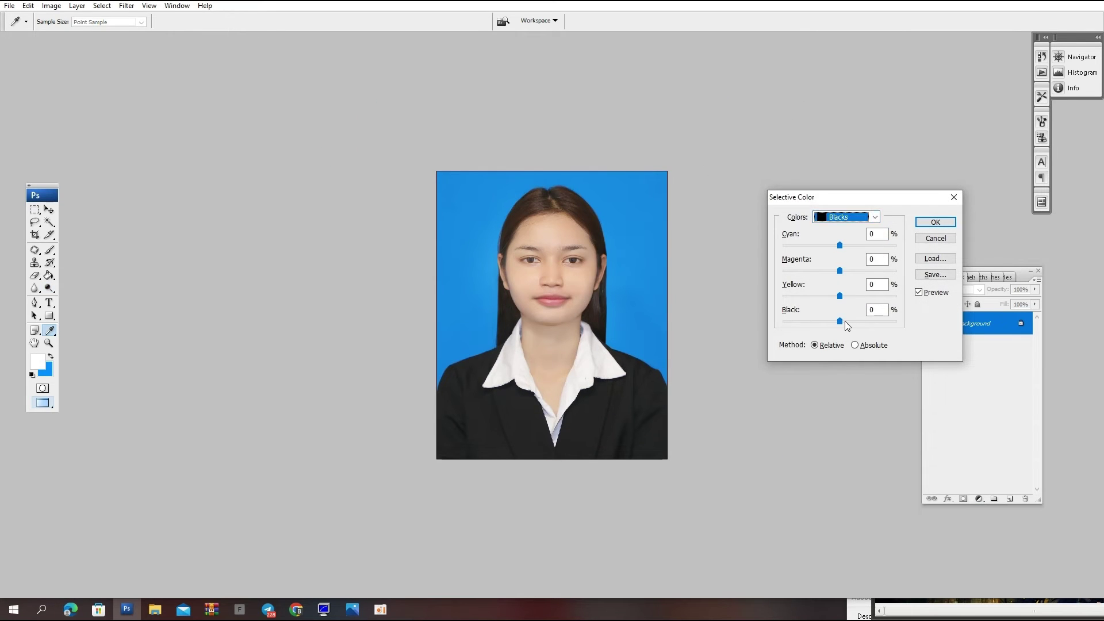
left_click_drag(844, 321, 847, 322)
key("Return")
key("o")
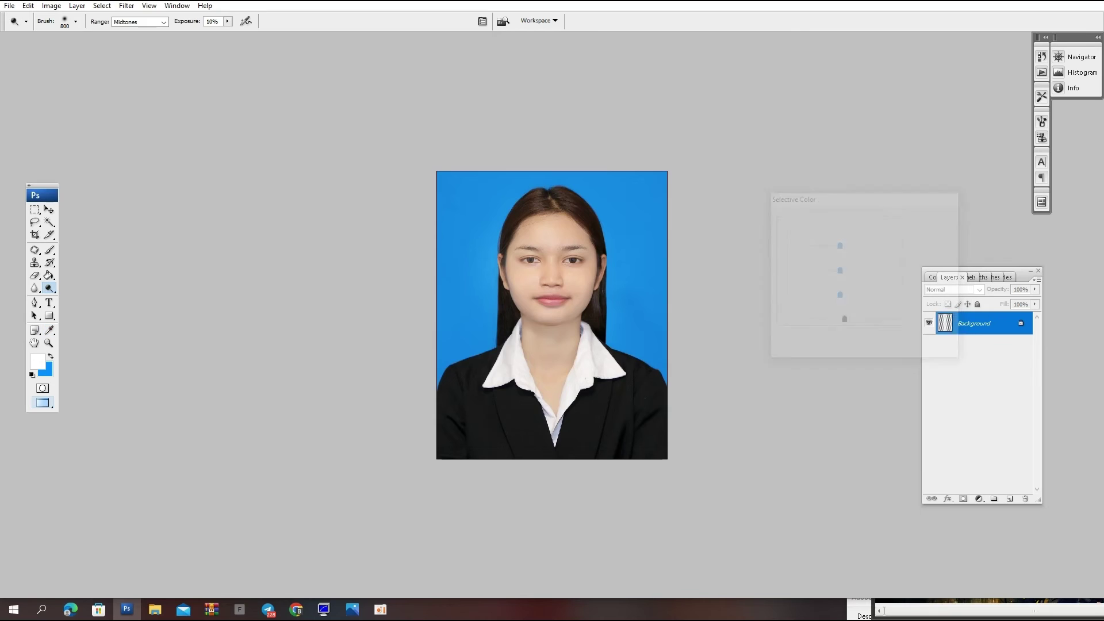
scroll(538, 229, "up", 2)
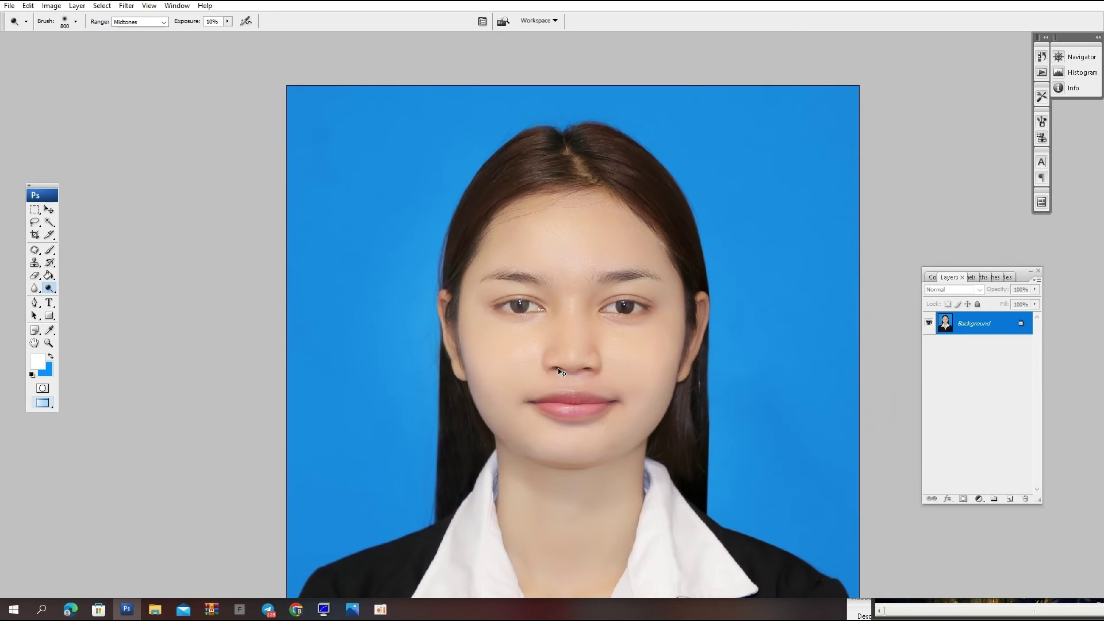
In Liquify, Forward Warp the left cheek and both jawlines inward.
key("ctrl+shift+x")
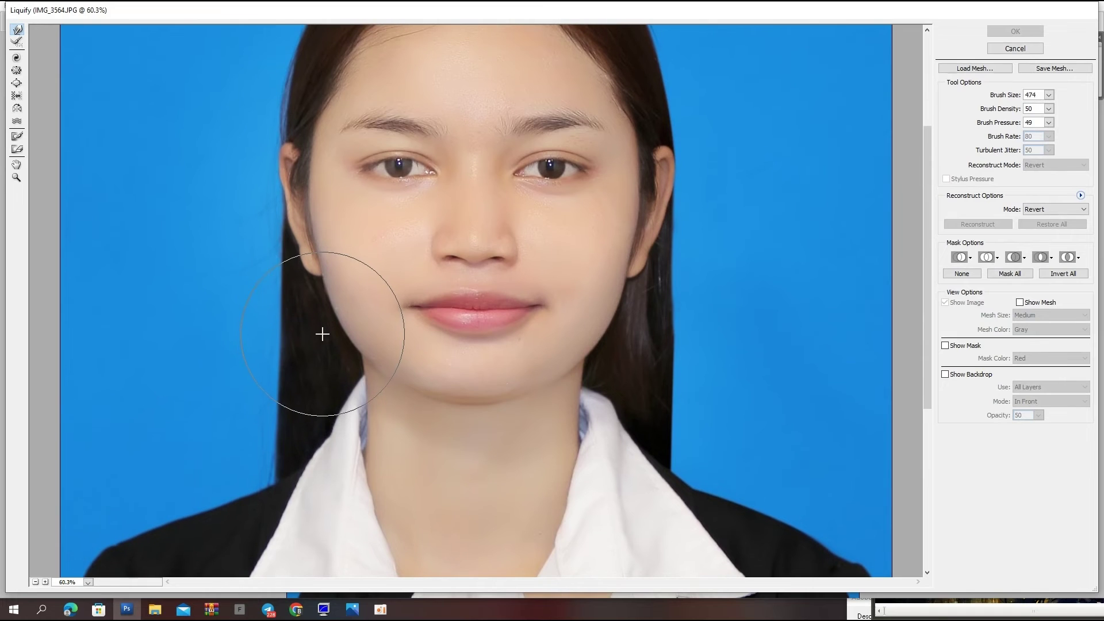
left_click_drag(325, 333, 316, 326)
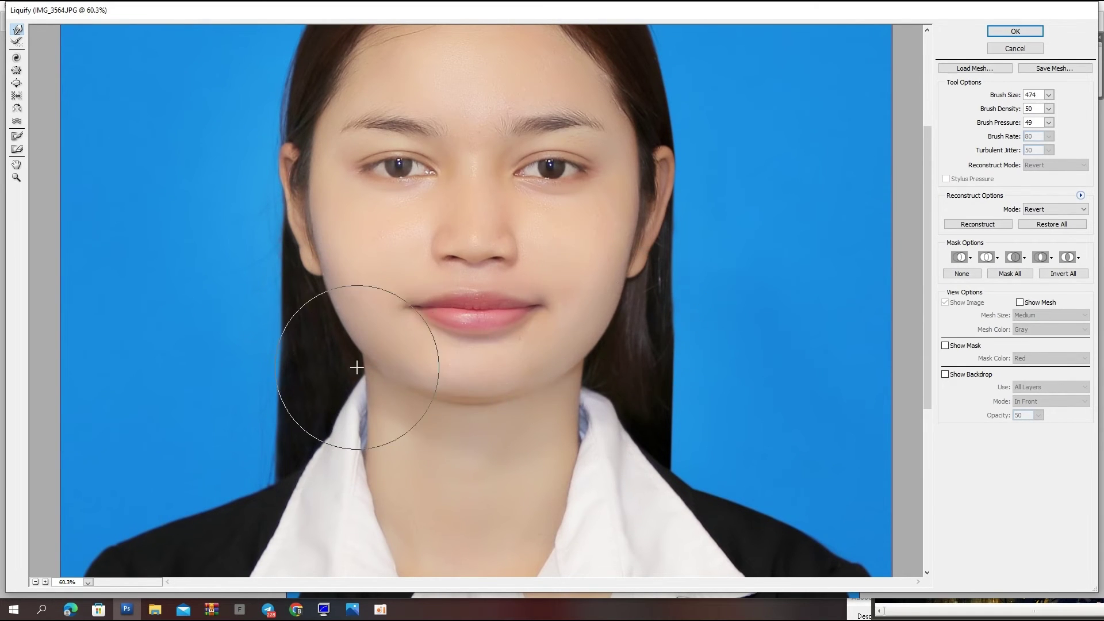
left_click_drag(355, 365, 355, 360)
left_click_drag(604, 350, 602, 347)
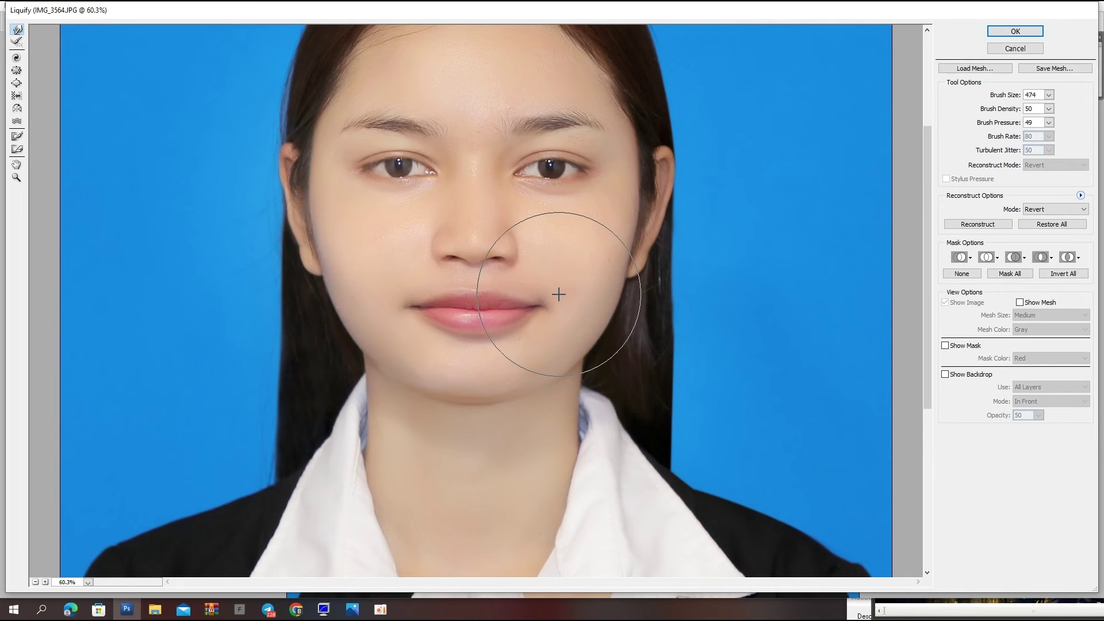
key("ctrl+0")
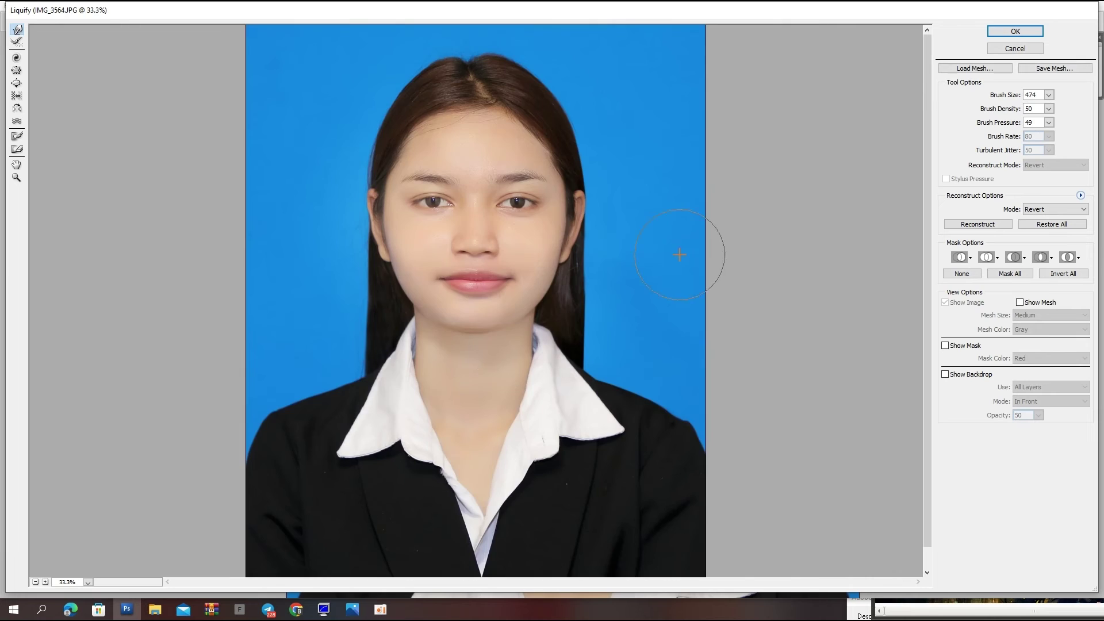
key("ctrl+minus")
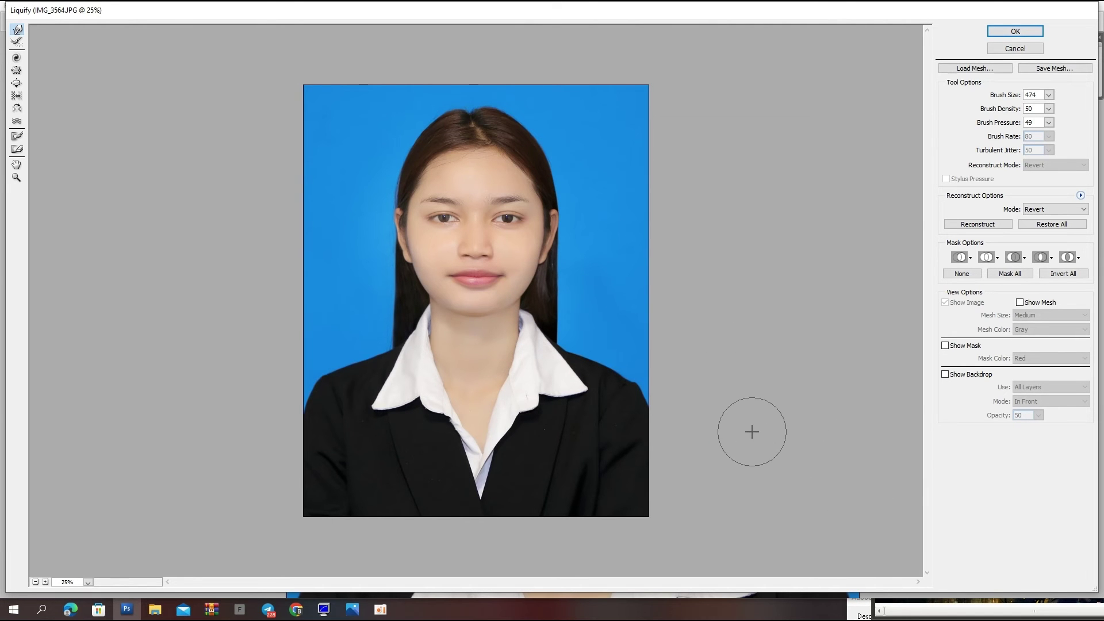
key("Return")
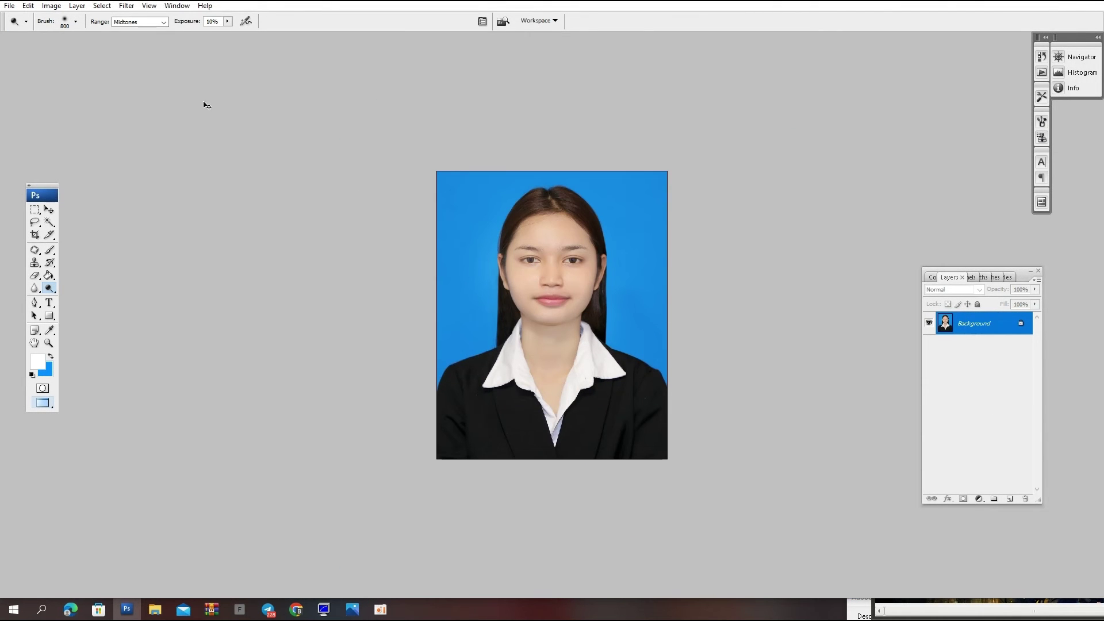
Apply a third Portraiture smoothing pass with brightness lowered one step, then inspect the face.
left_click(127, 6)
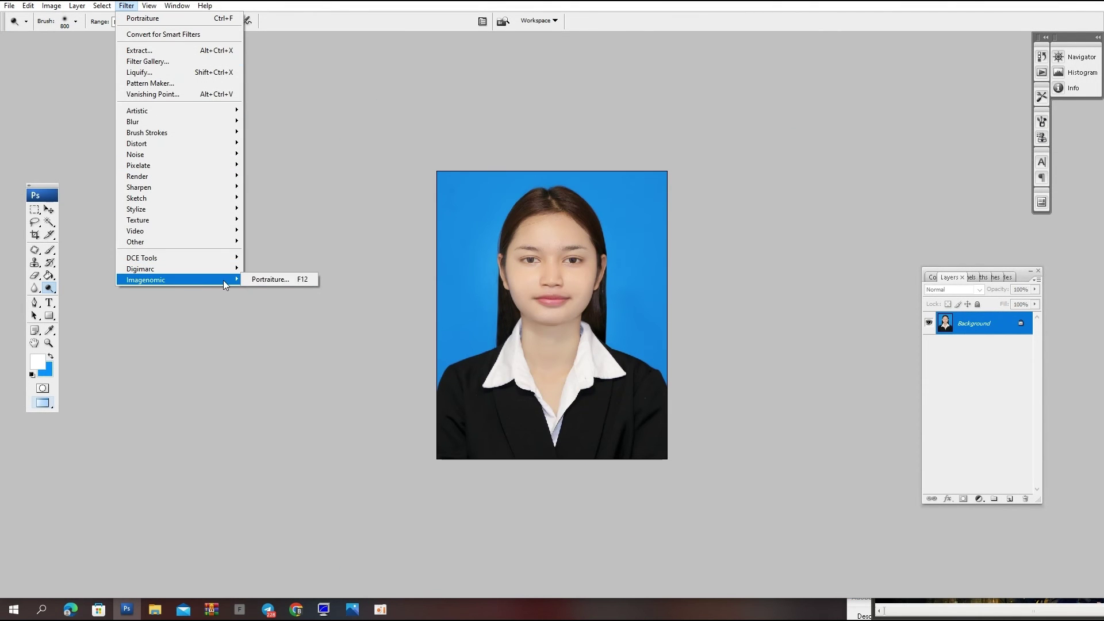
left_click(270, 279)
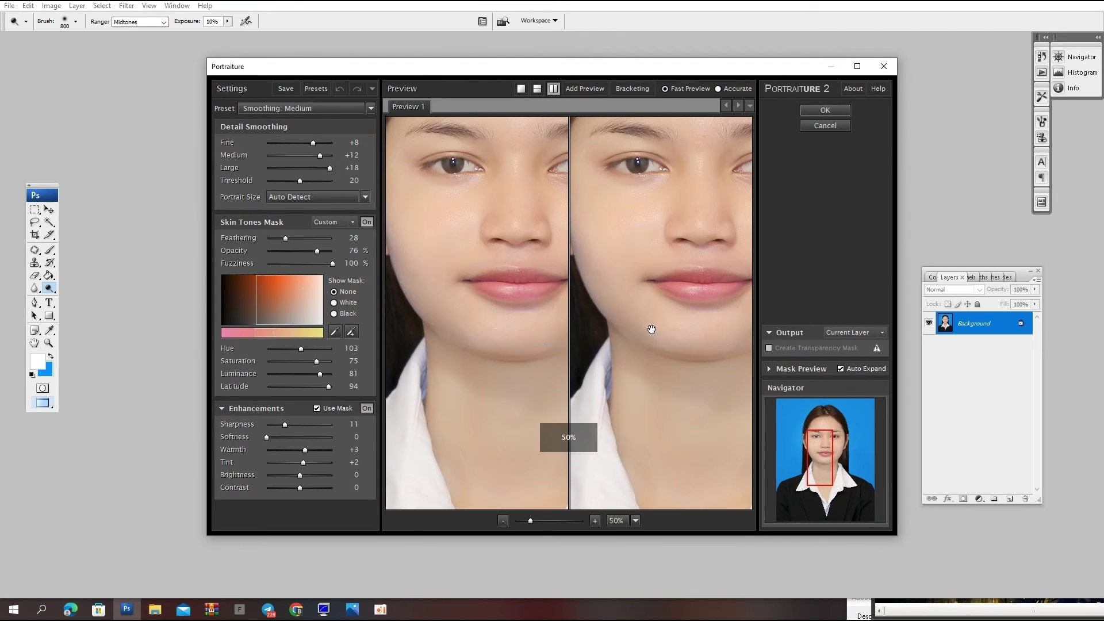
scroll(356, 454, "down", 2)
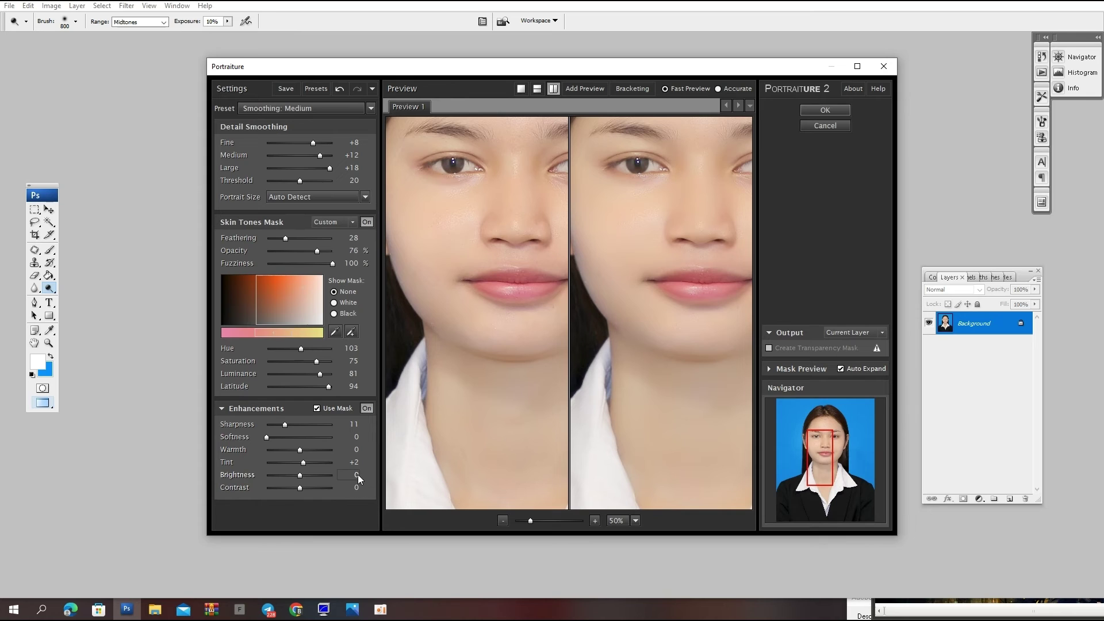
scroll(358, 475, "down", 1)
type("-1")
left_click_drag(663, 264, 644, 344)
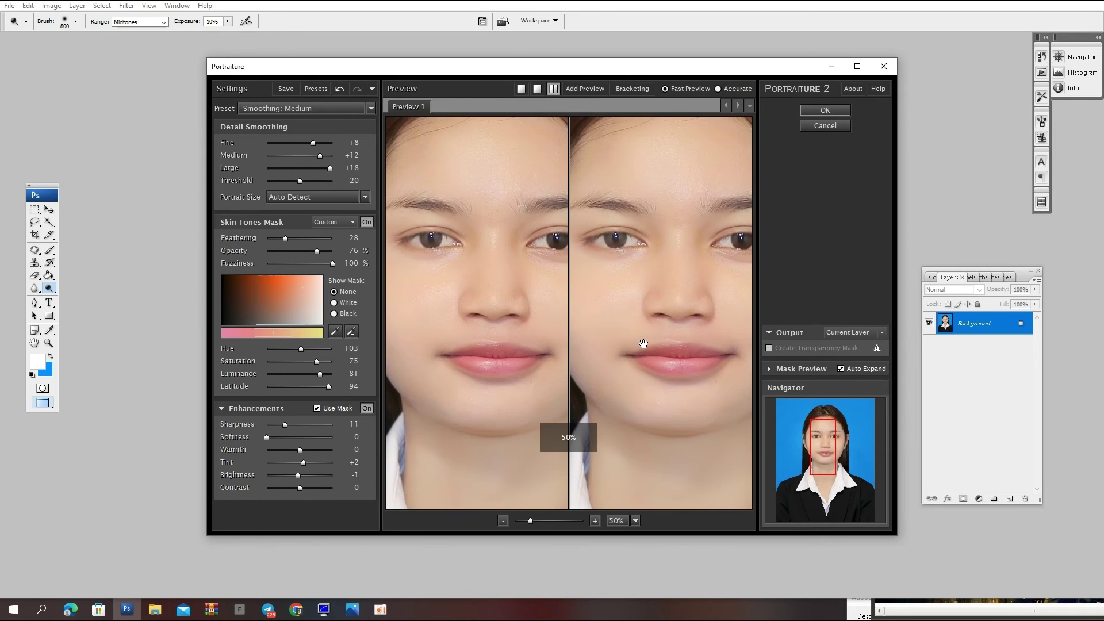
key("Return")
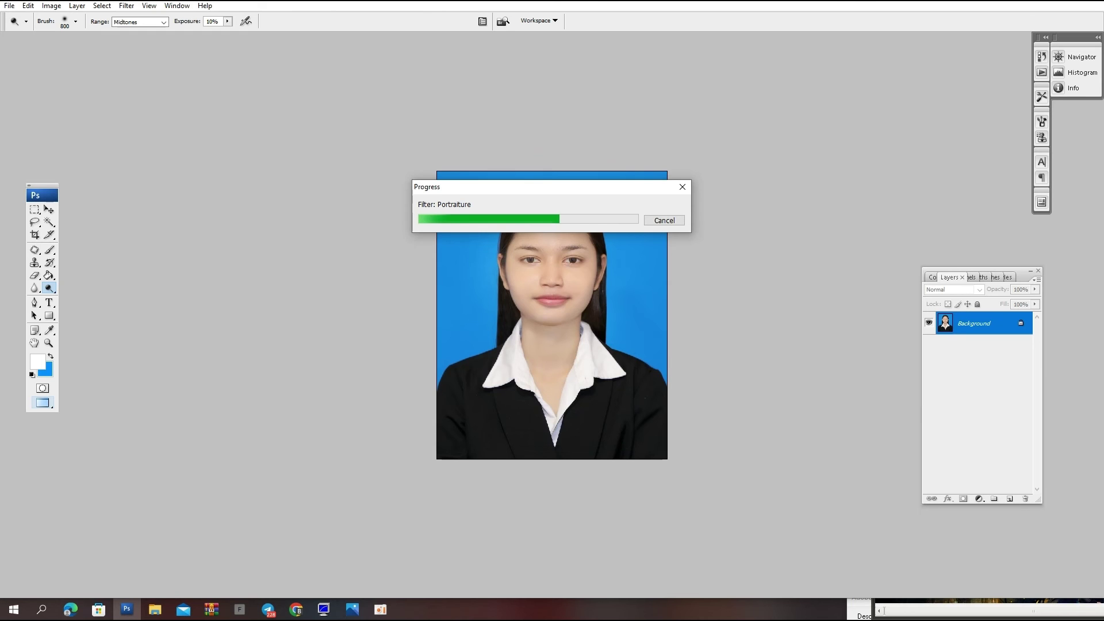
key("ctrl+plus")
key("ctrl+plus")
key("ctrl+plus")
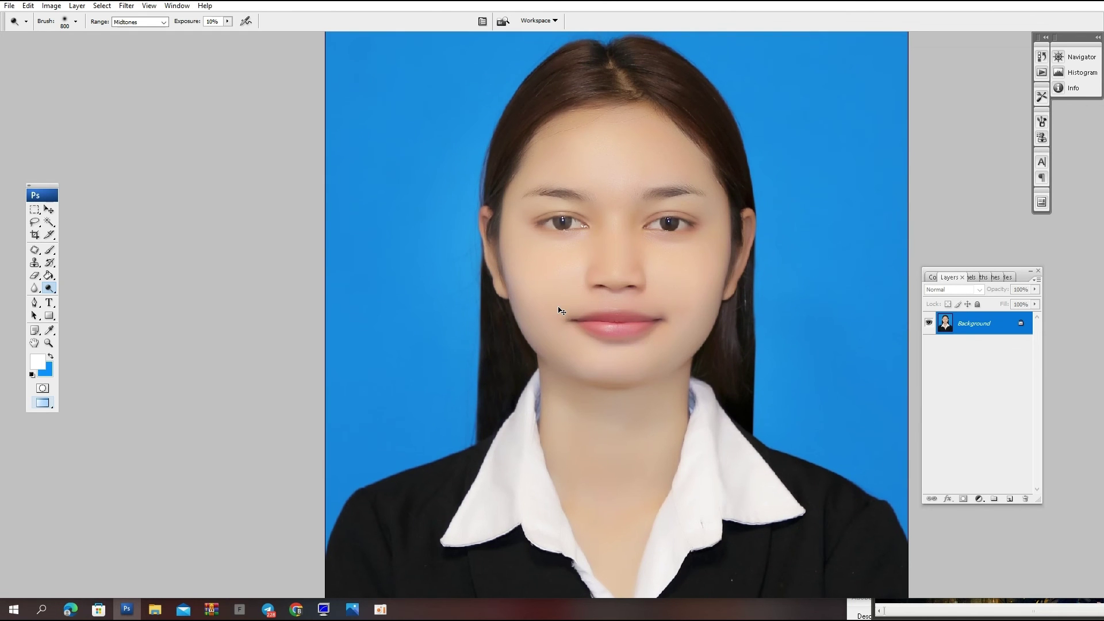
key("ctrl+minus")
Lasso a small patch of the upper lip and feather the selection edge.
left_click_drag(670, 299, 587, 295)
key("l")
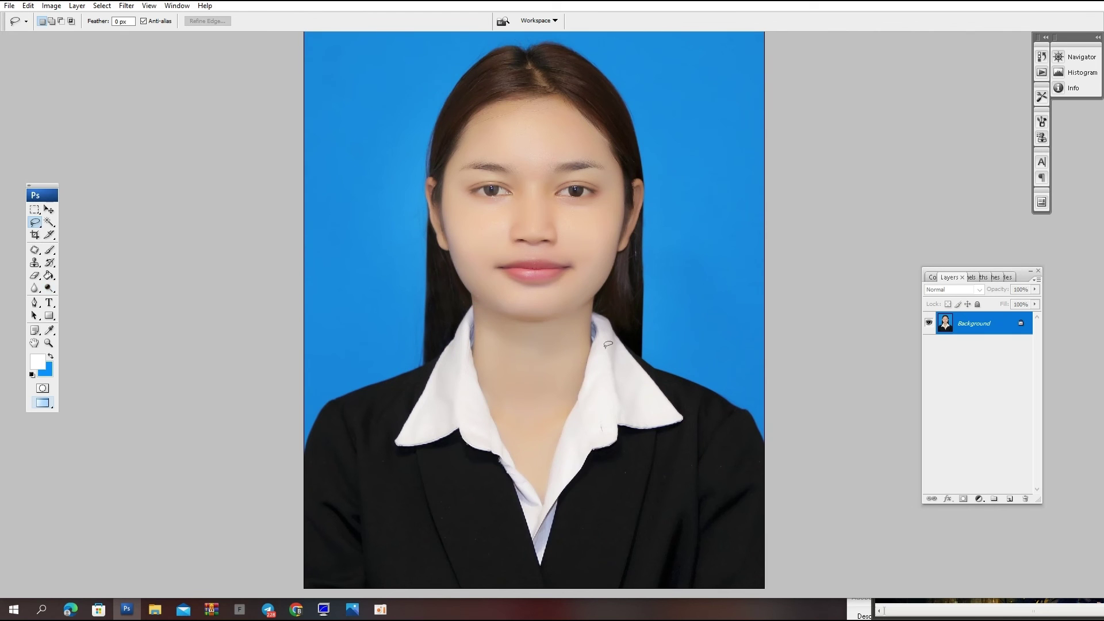
key("ctrl+plus")
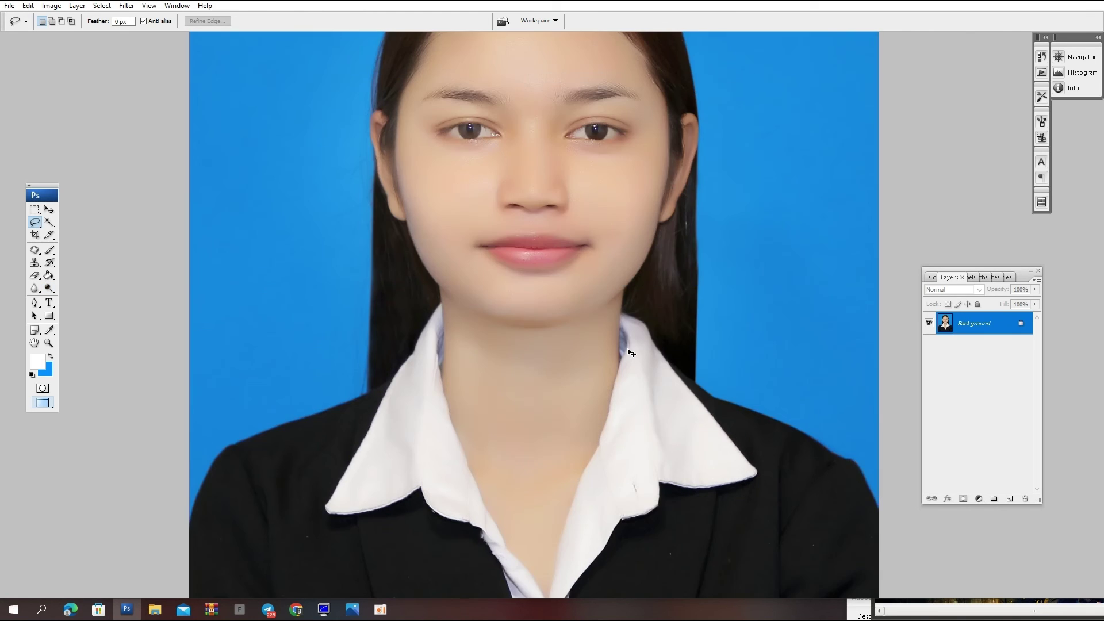
left_click_drag(506, 293, 510, 332)
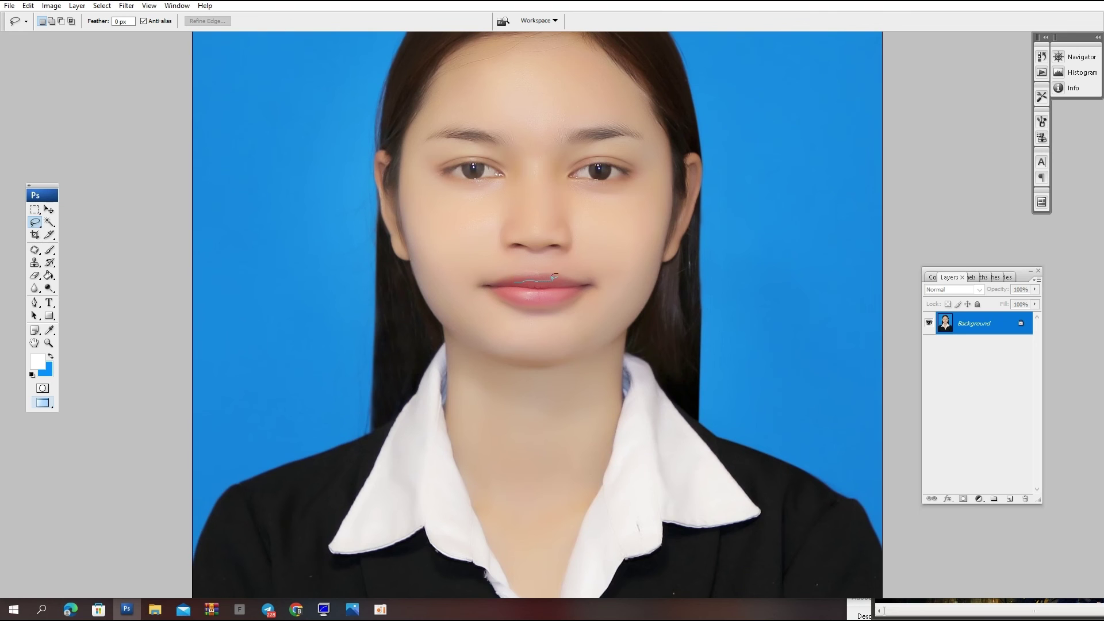
key("ctrl+alt+d")
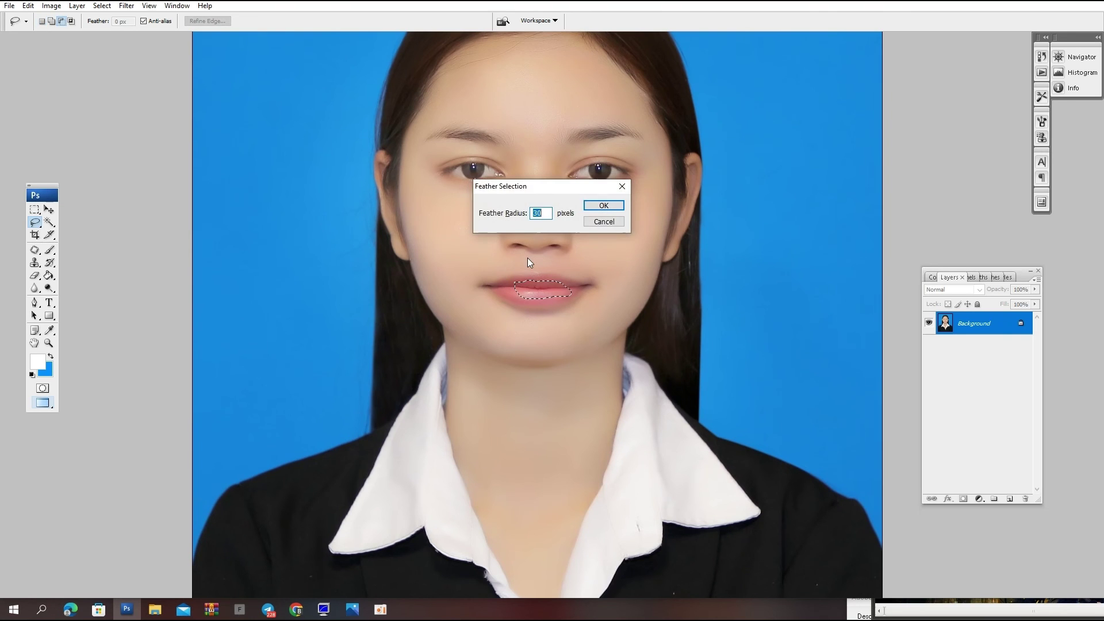
key("Return")
Tint the lip selection toward magenta with Color Balance, deselect, and fit the portrait on screen.
key("i")
key("ctrl+b")
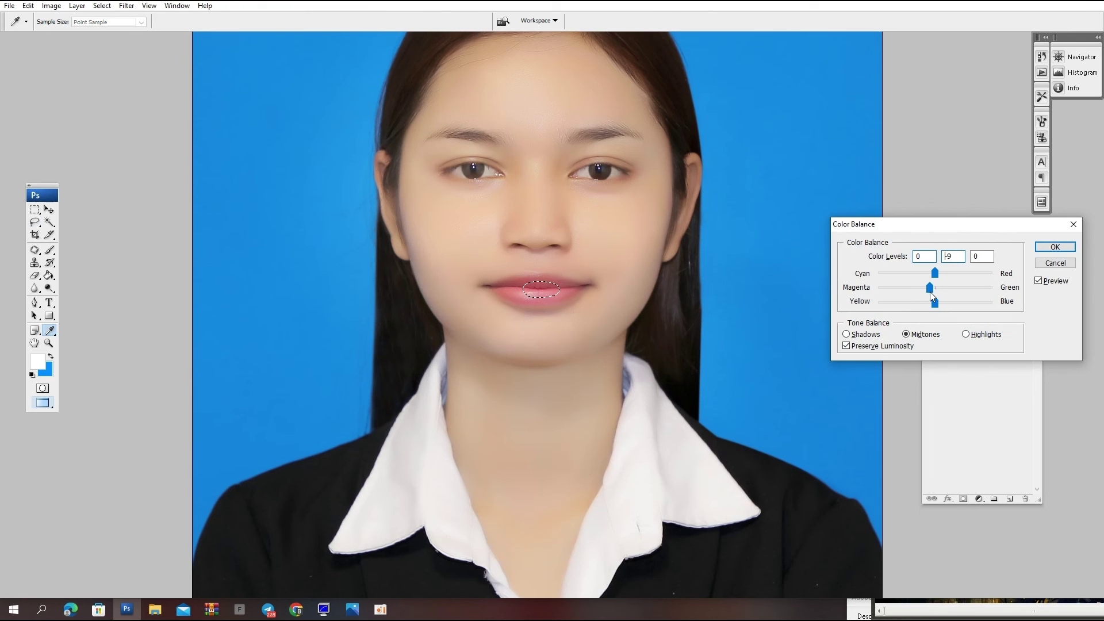
key("Return")
key("ctrl+d")
key("l")
key("ctrl+minus")
key("ctrl+minus")
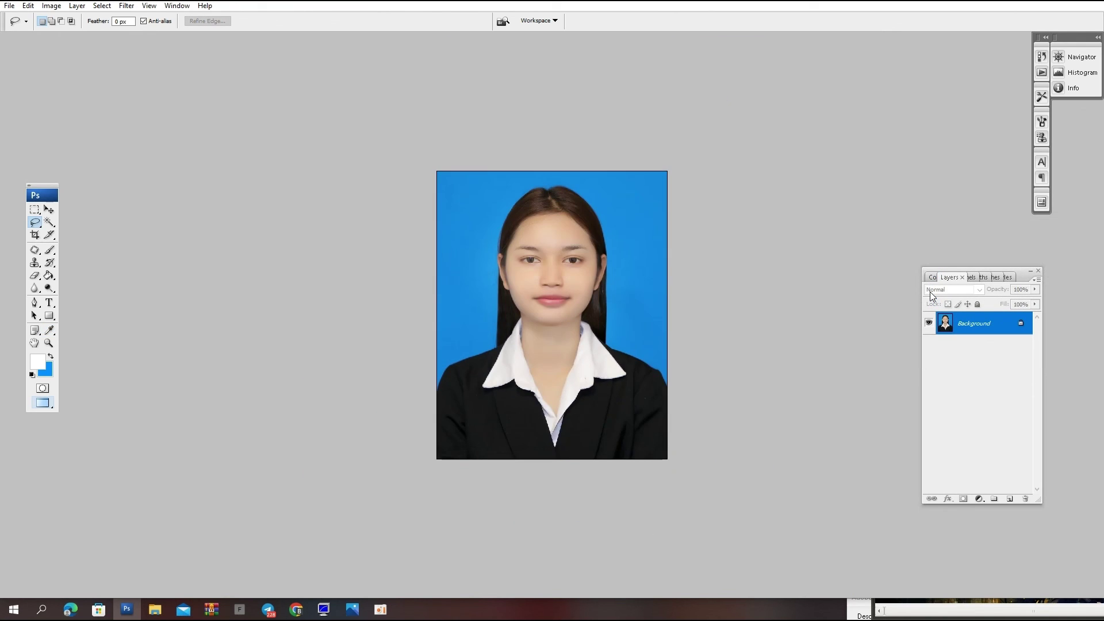
key("ctrl+0")
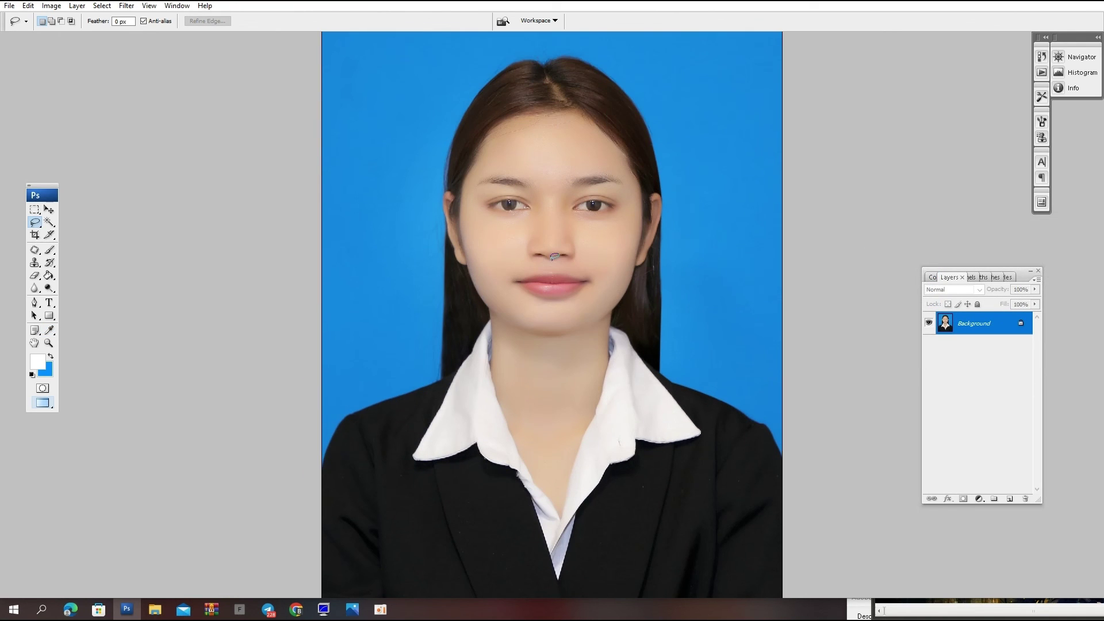
Brighten the irises with the Dodge tool, briefly checking Color Balance, then show the whole portrait.
key("o")
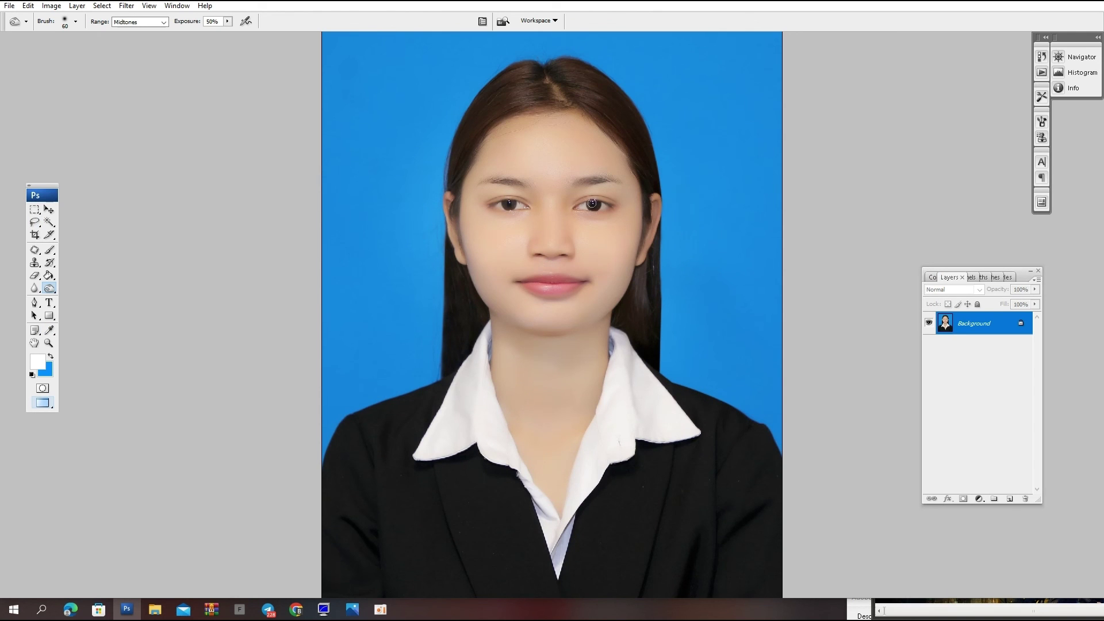
key("ctrl+plus")
key("ctrl+plus")
key("ctrl+plus")
scroll(596, 485, "up", 2)
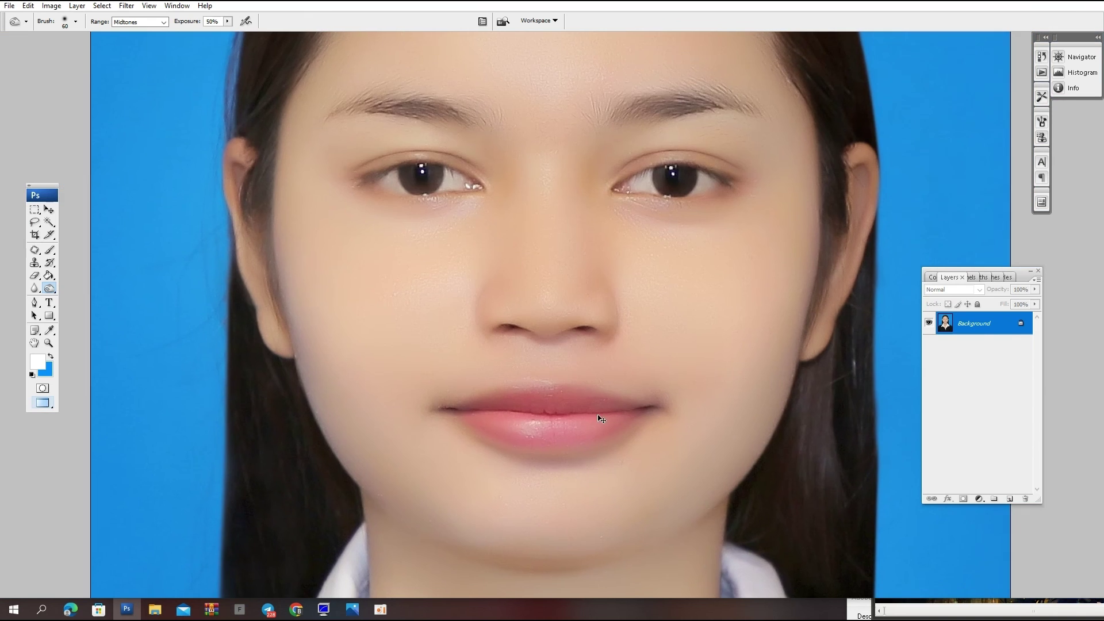
key("ctrl+minus")
key("ctrl+minus")
key("ctrl+minus")
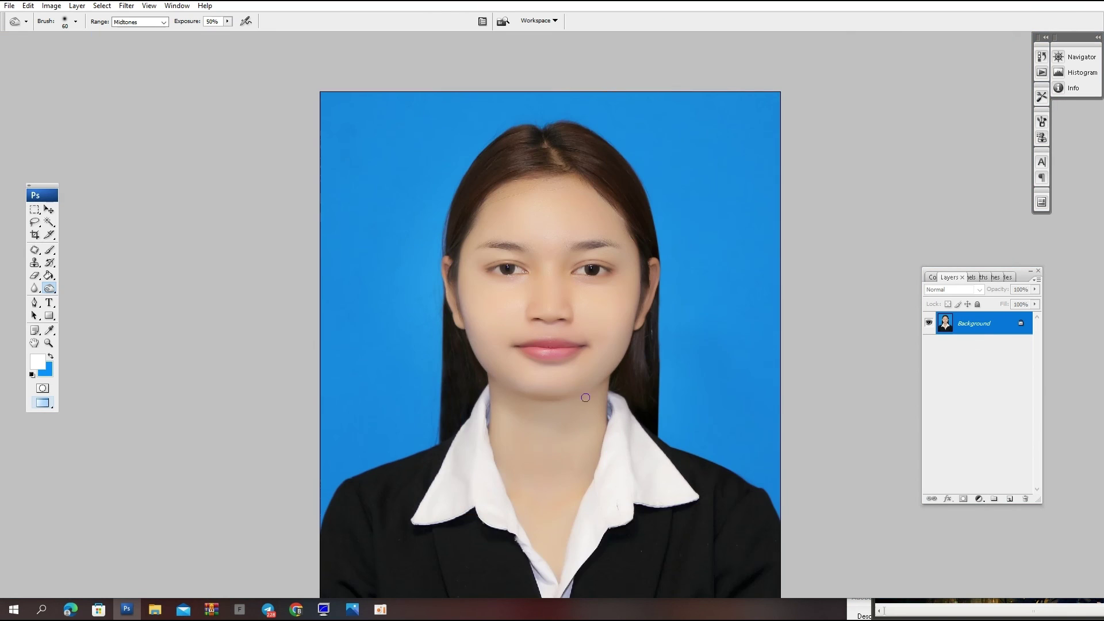
key("ctrl+b")
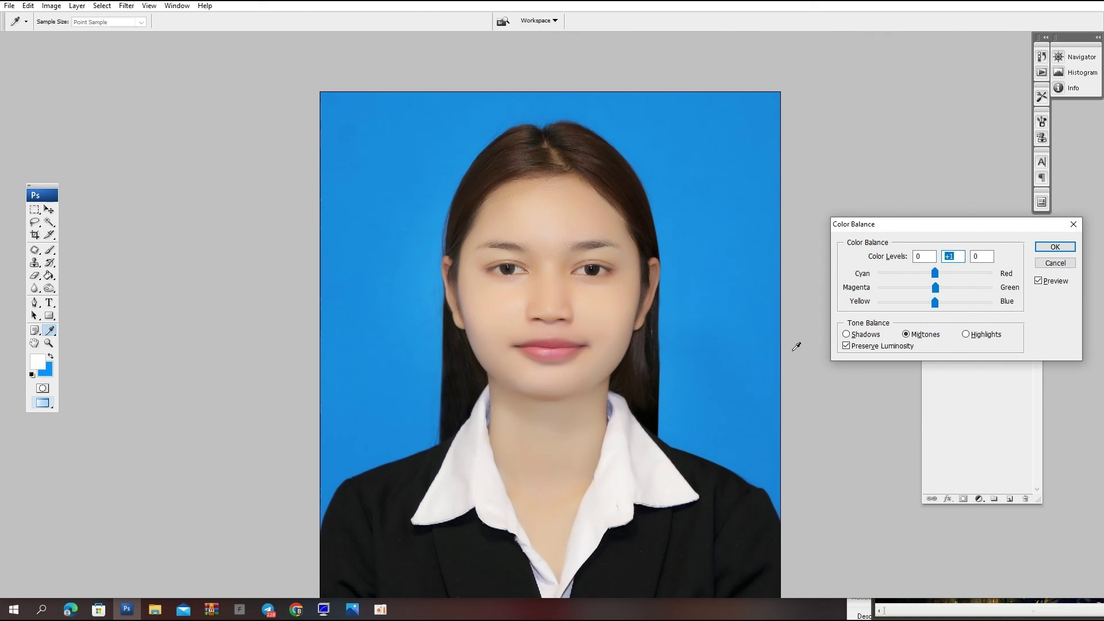
key("Return")
key("o")
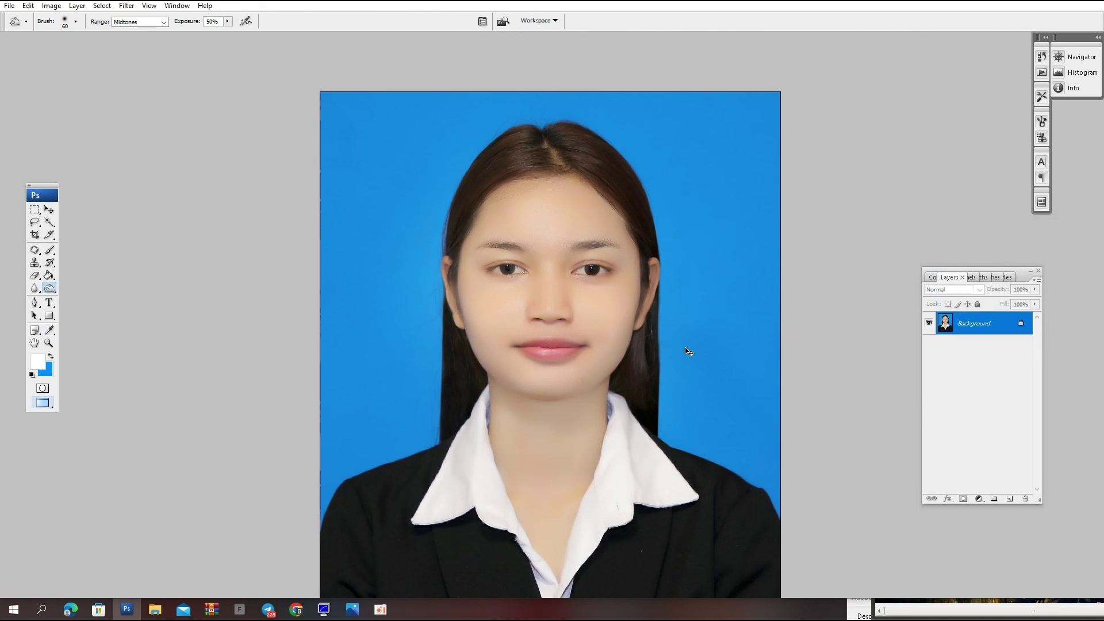
key("ctrl+minus")
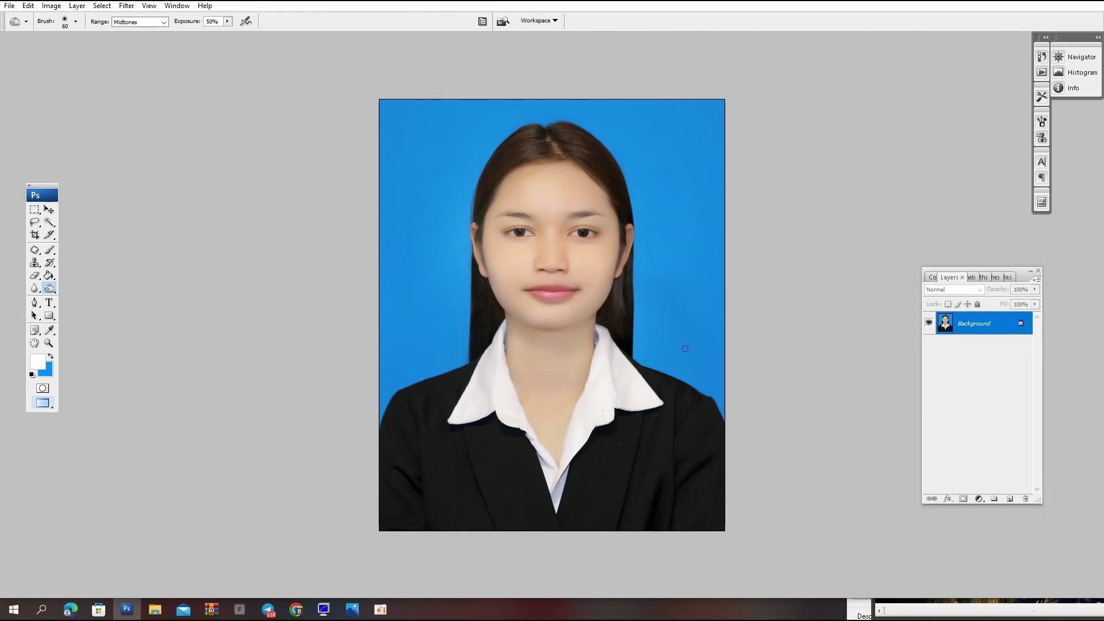